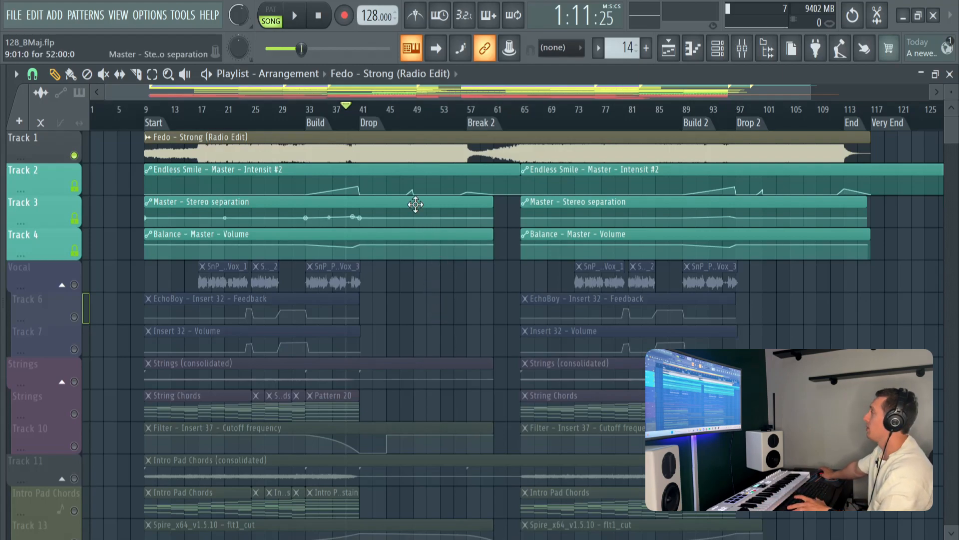
Step: Play the Radio Edit reference with its master automation around the drop, and audition the Main Lead and Support Lead tracks from the Drop marker
key("space")
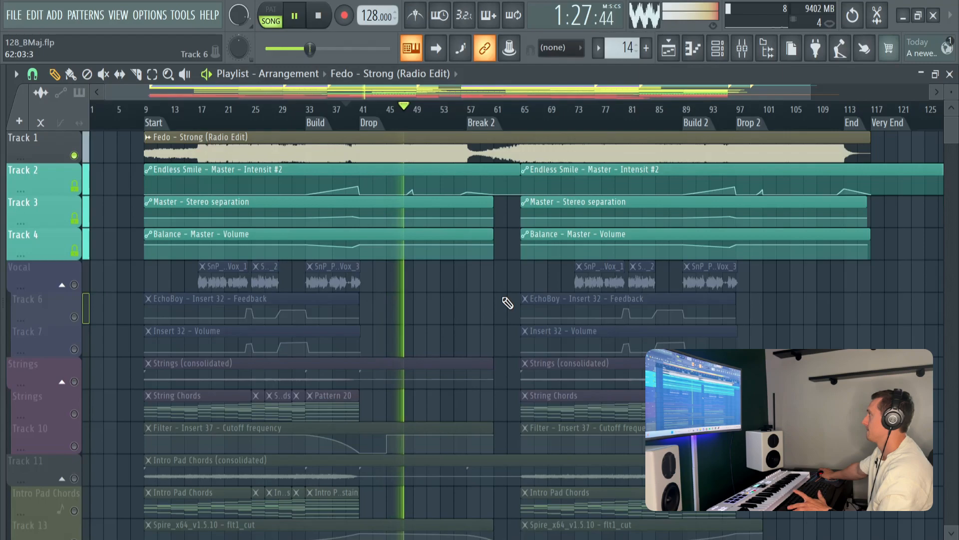
key("space")
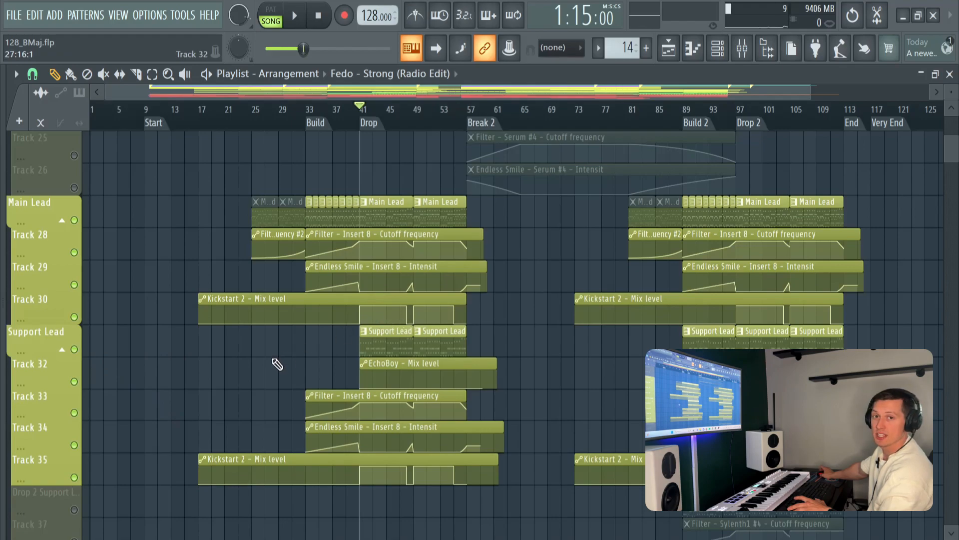
key("space")
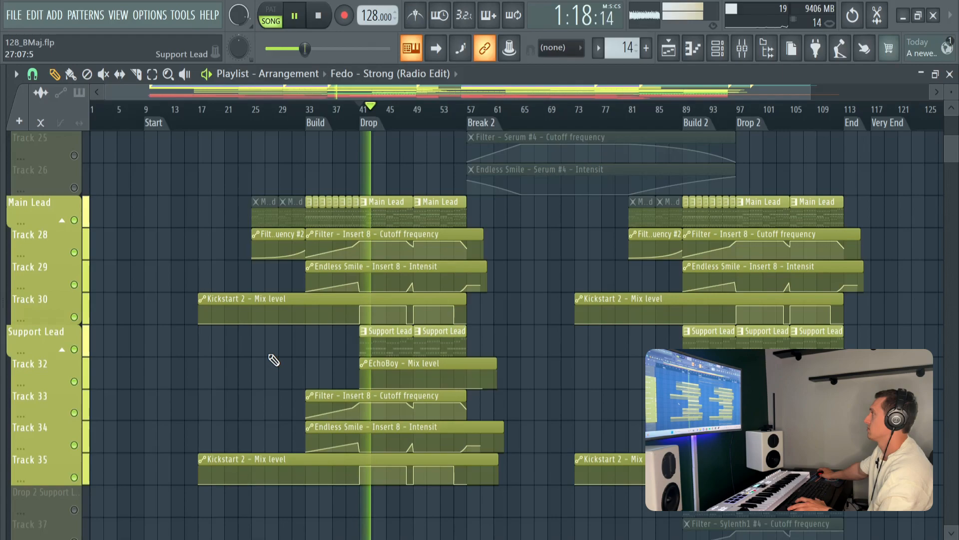
key("ctrl+s")
Step: Audition the lead pattern's Sylenth1 layer alone in pattern mode, with Serum_x64 #2 and 3x Osc muted
key("F6")
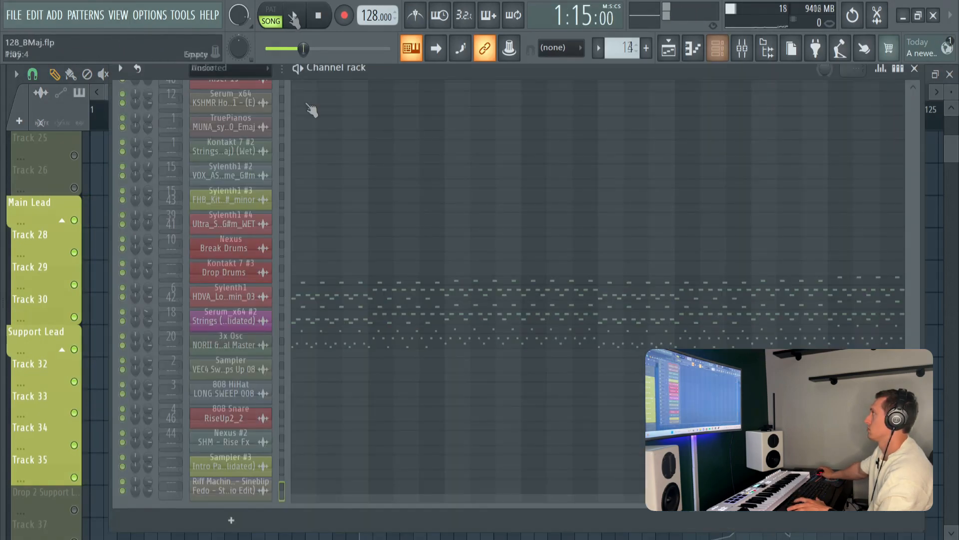
left_click(270, 15)
left_click(122, 312)
left_click(121, 336)
key("space")
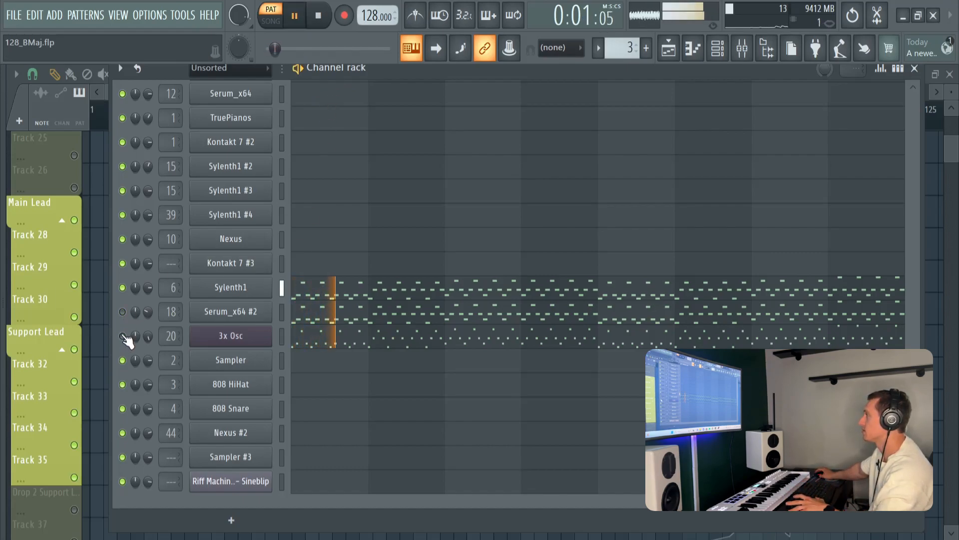
key("space")
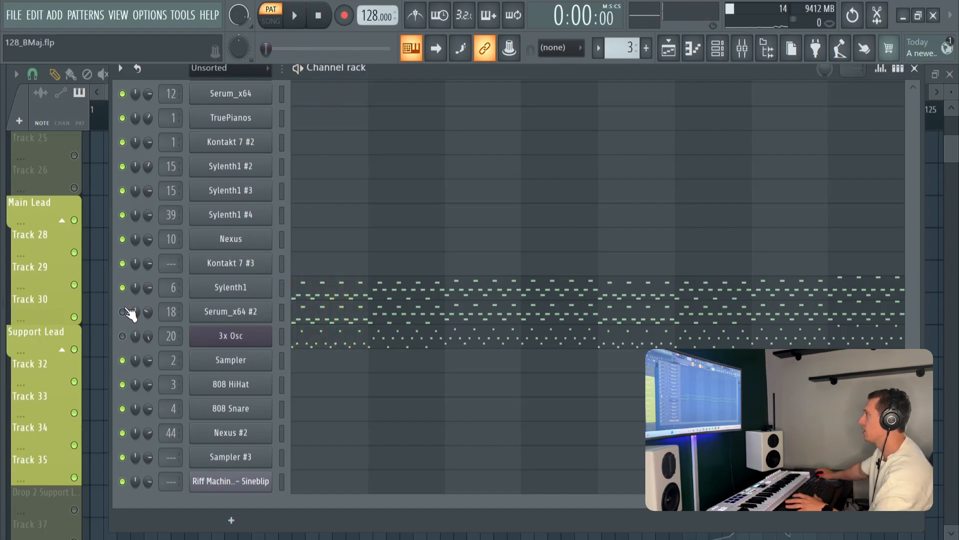
Step: Audition the lead pattern's Serum_x64 #2 layer alone, and play the 3x Osc layer on its own
left_click(123, 287)
key("space")
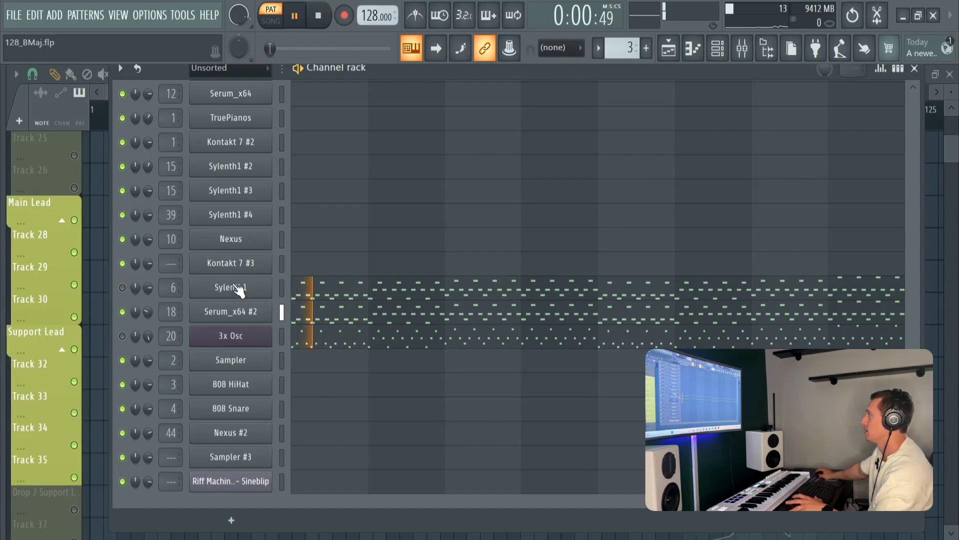
key("space")
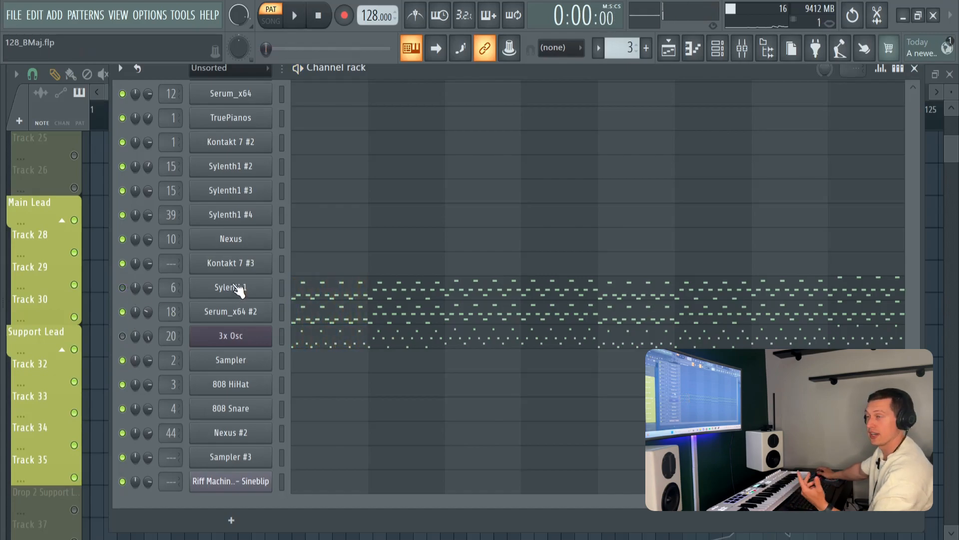
left_click(123, 311)
key("space")
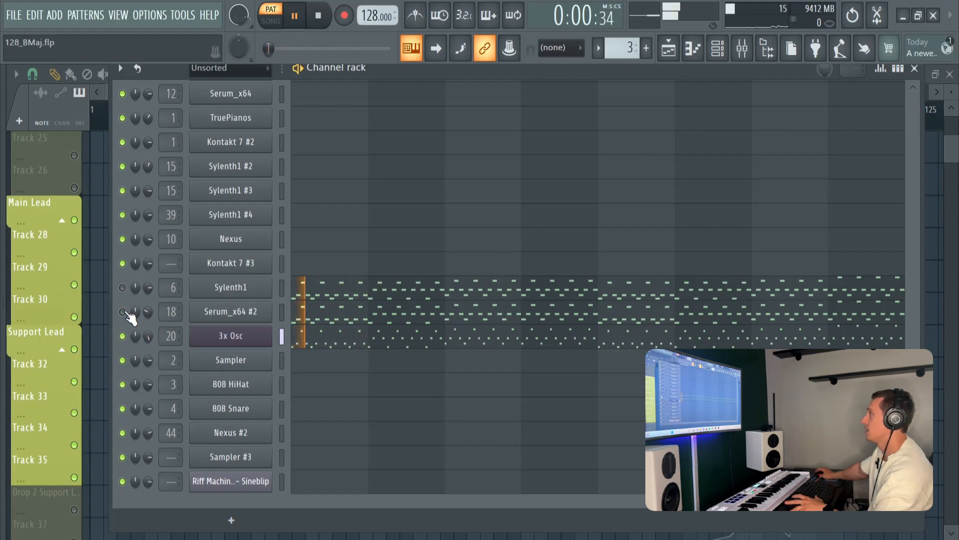
key("space")
Step: Examine the Camelcrusher, Transient Master, EchoBoy and FabFilter Pro-Q 3 effects on mixer Insert 7
key("F9")
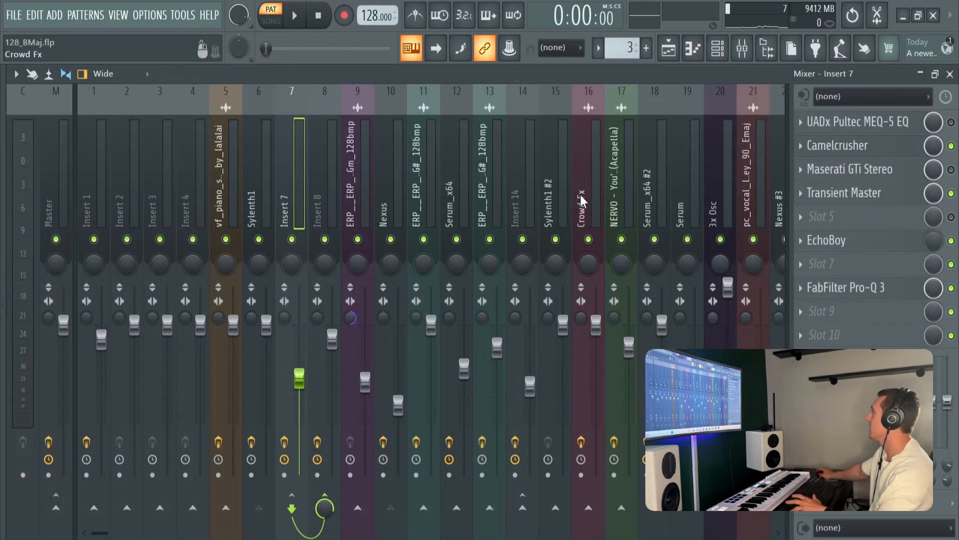
left_click(837, 145)
left_click_drag(191, 222, 278, 171)
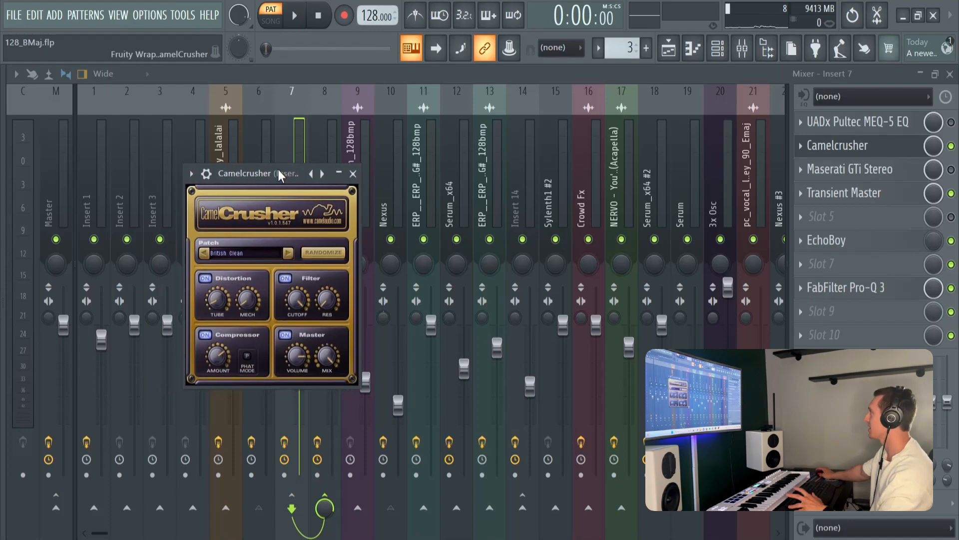
left_click(832, 193)
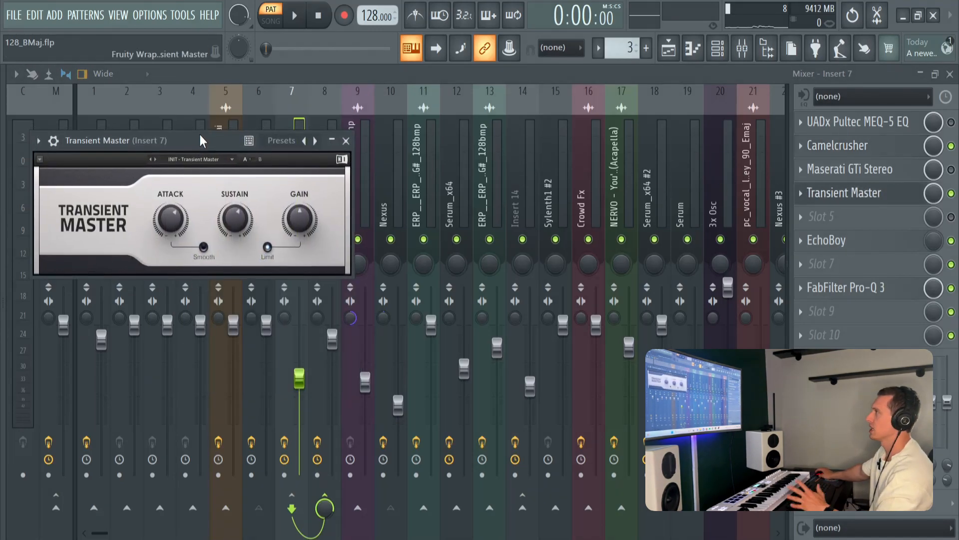
left_click(826, 240)
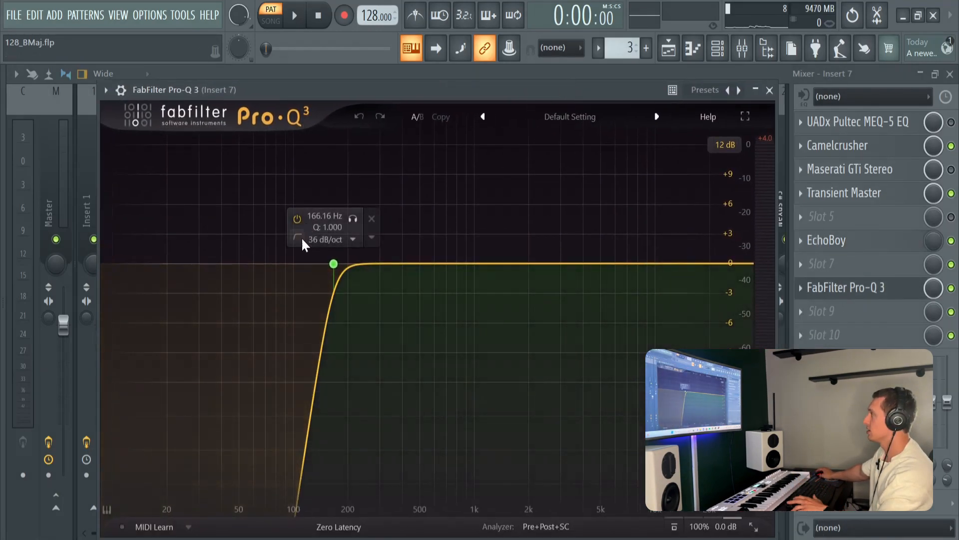
left_click(333, 263)
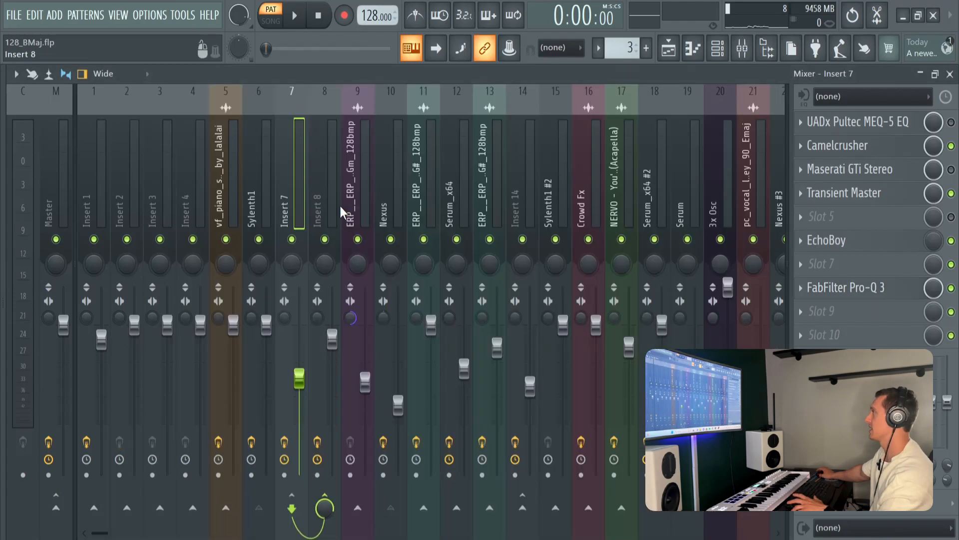
Step: Examine EchoBoy on mixer Insert 8, and audition its soothe2 effect bypassed, active and in delta mode
left_click(331, 210)
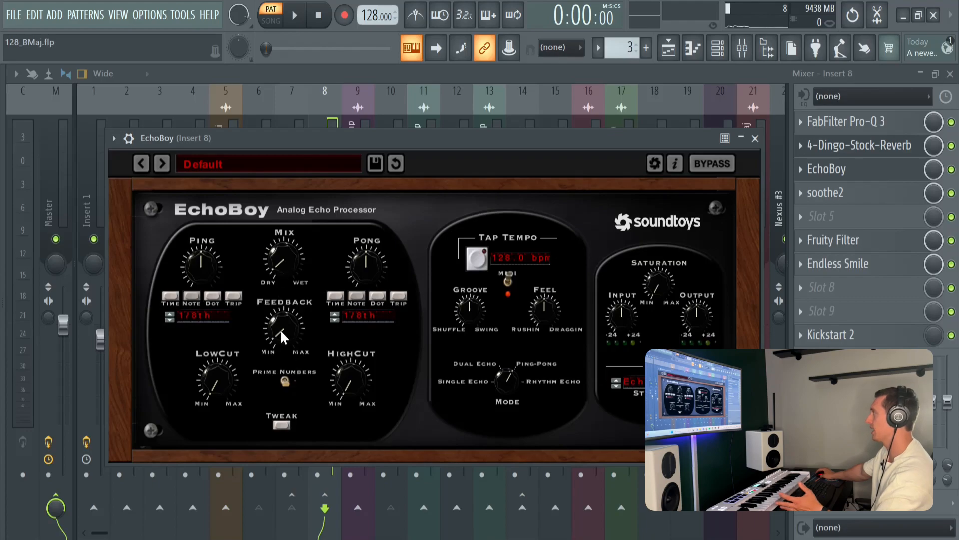
left_click_drag(414, 140, 404, 141)
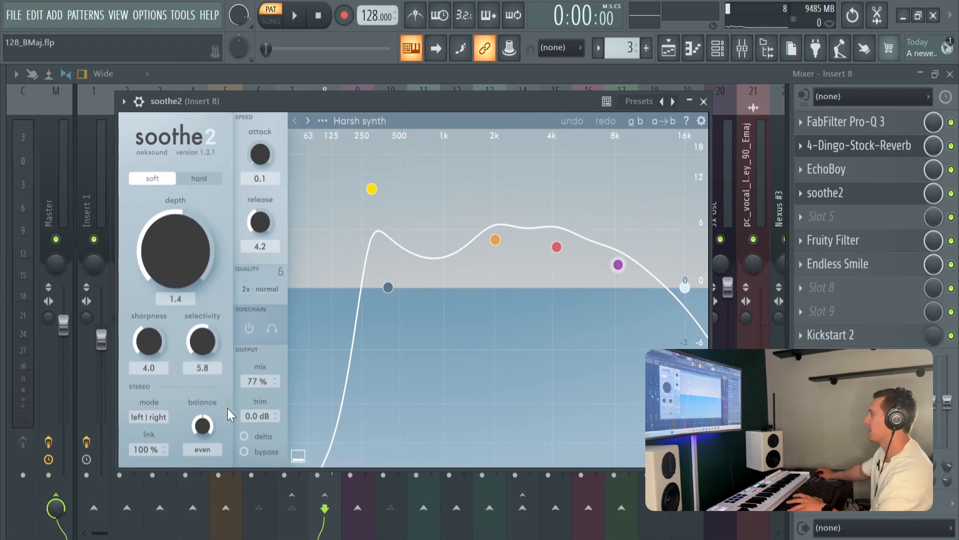
left_click(251, 451)
key("space")
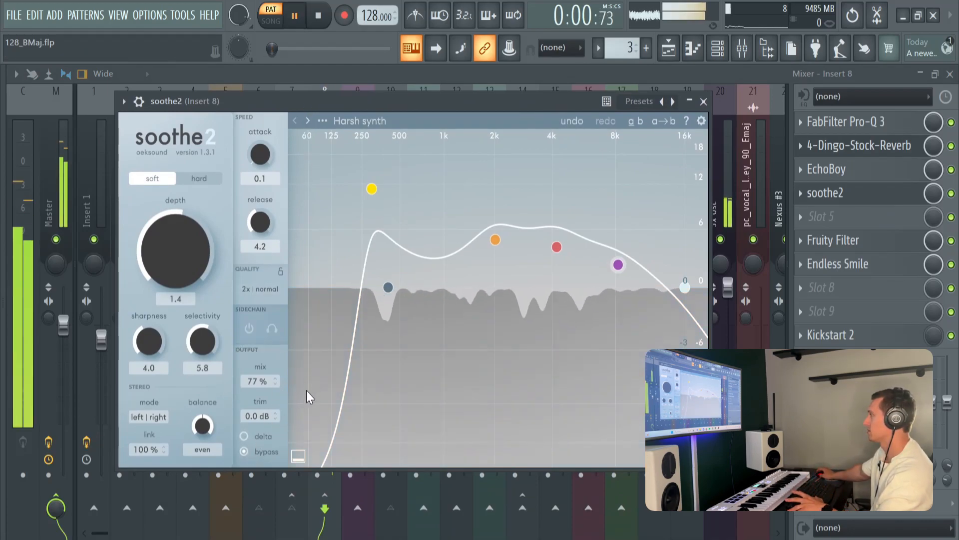
left_click(254, 453)
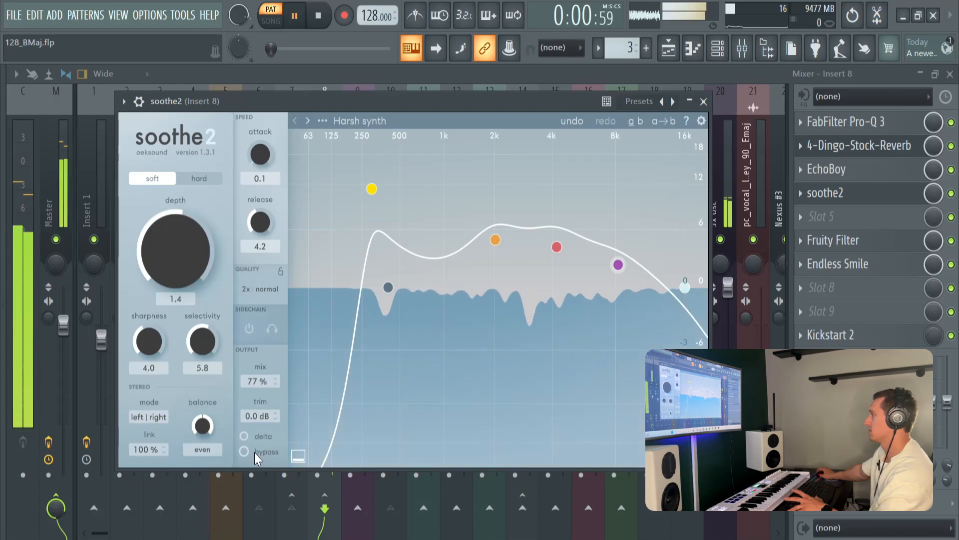
key("space")
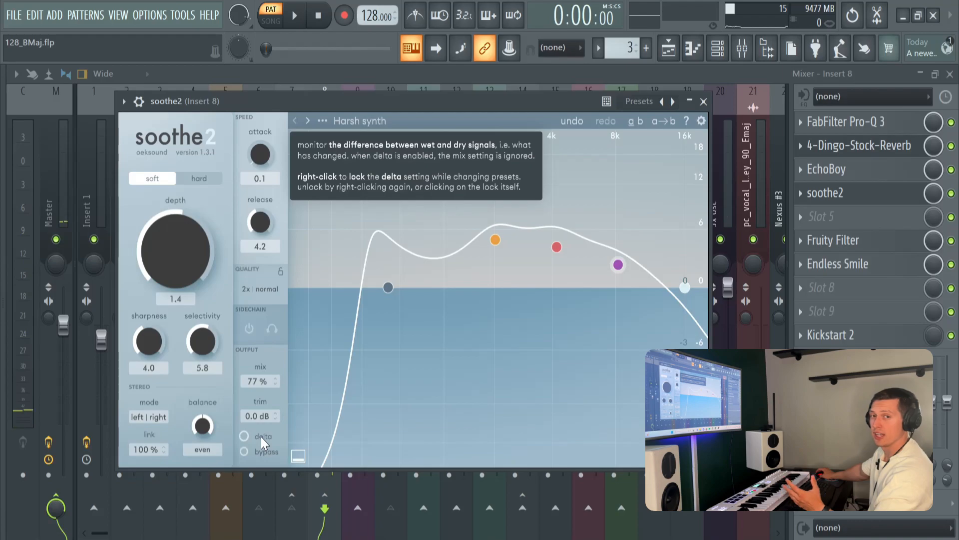
left_click(262, 436)
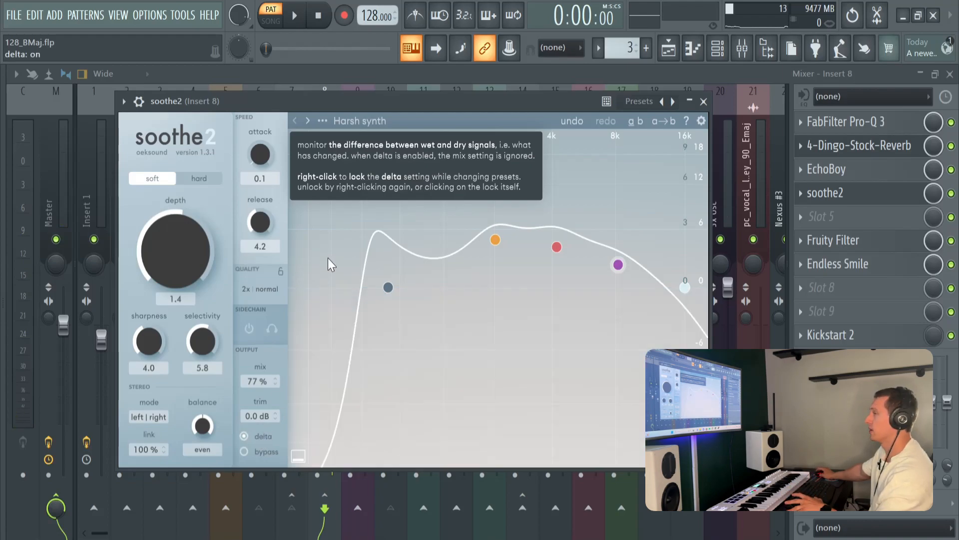
key("space")
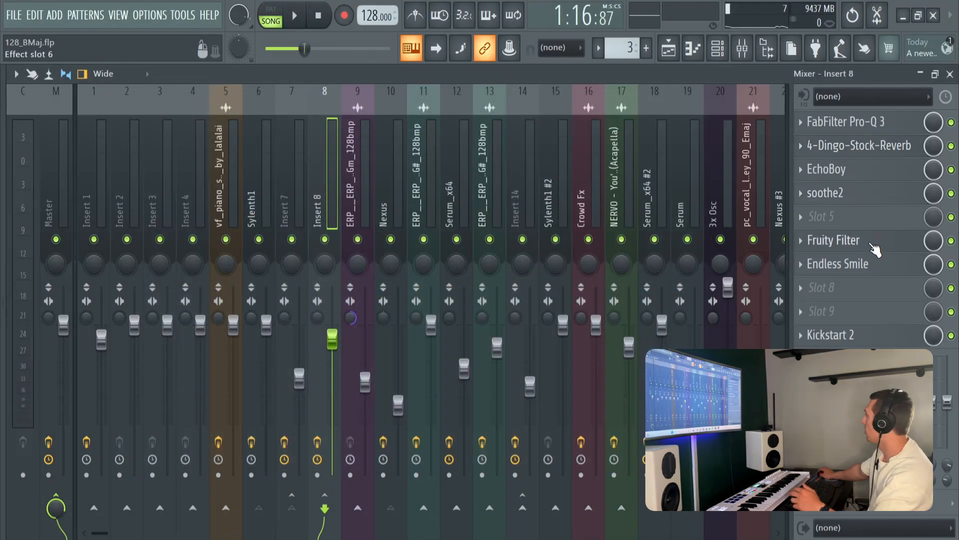
Step: Examine the Fruity Filter, Endless Smile and Kickstart 2 effects on mixer Insert 8
left_click(870, 245)
left_click(871, 244)
left_click(872, 263)
left_click(872, 264)
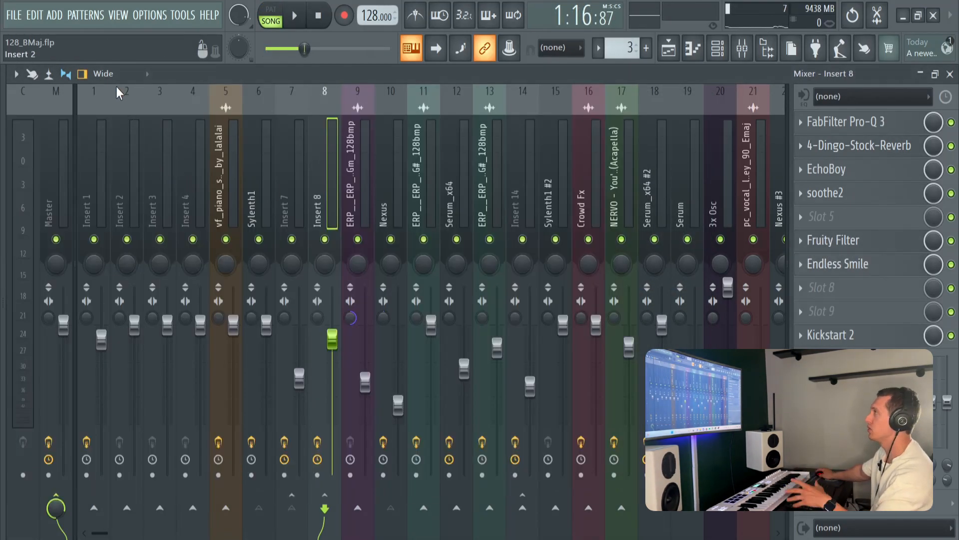
key("F5")
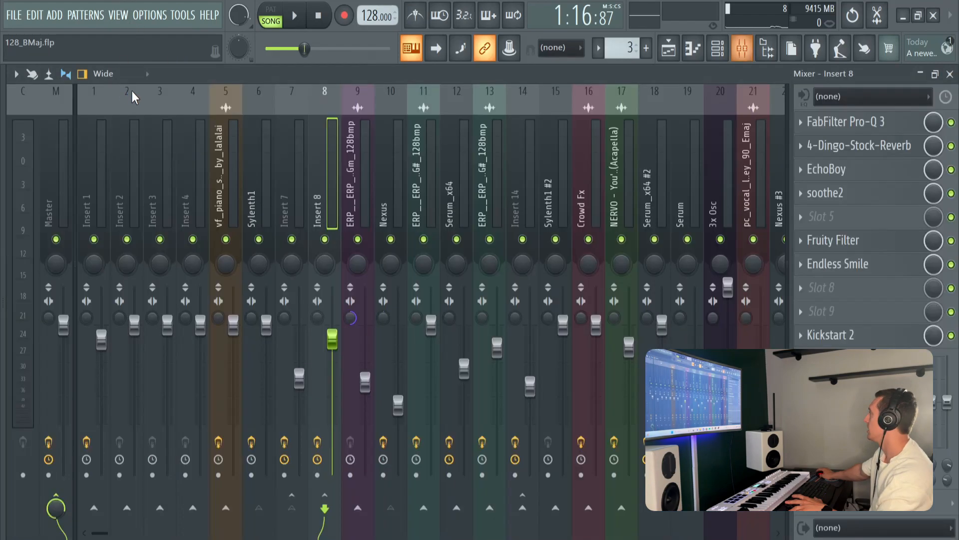
key("F9")
left_click(863, 340)
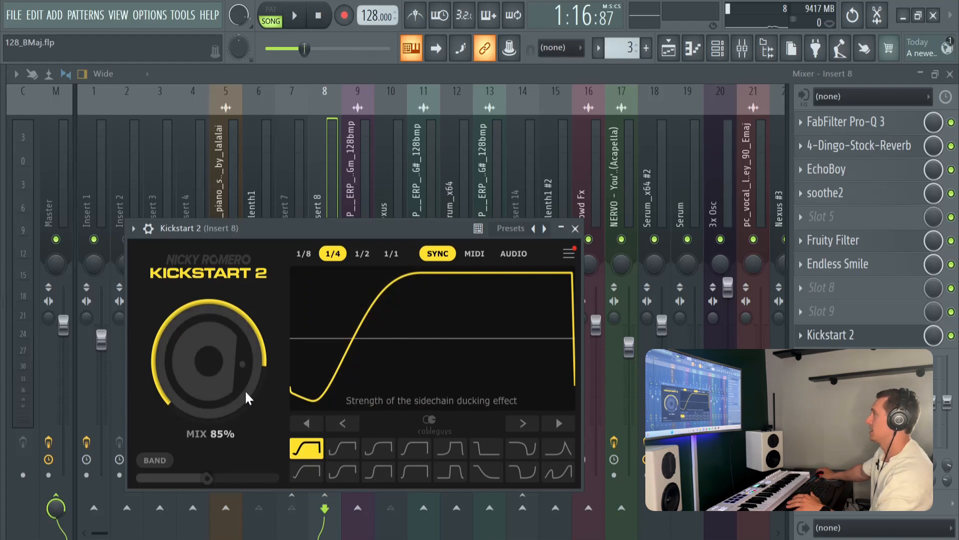
left_click_drag(267, 224, 274, 194)
key("Escape")
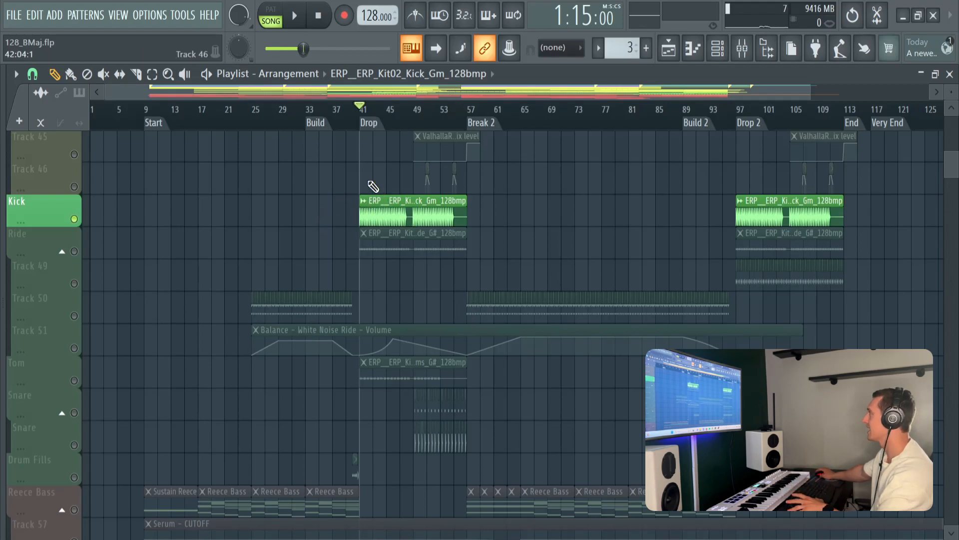
Step: Audition the Kick track and the Ride track, each soloed in the playlist from the Drop marker
key("space")
key("space")
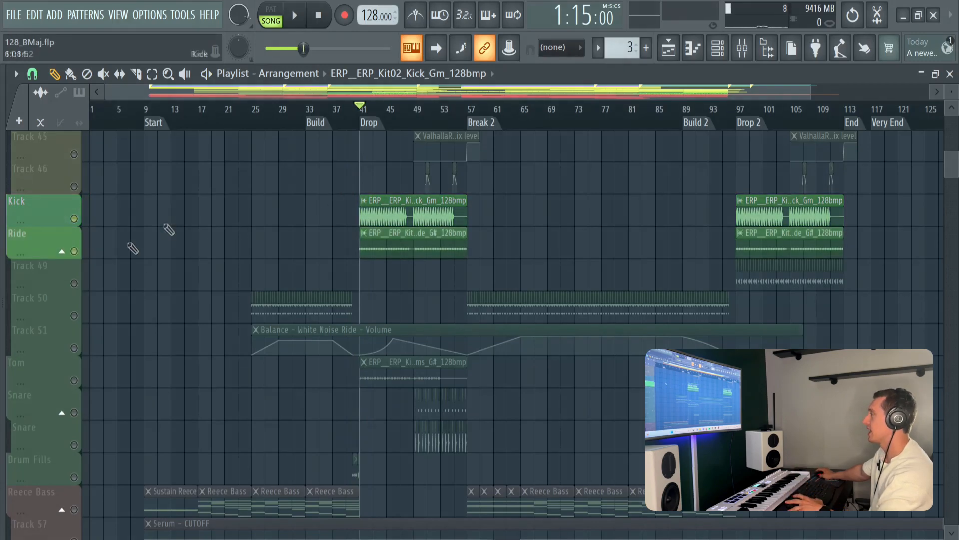
key("space")
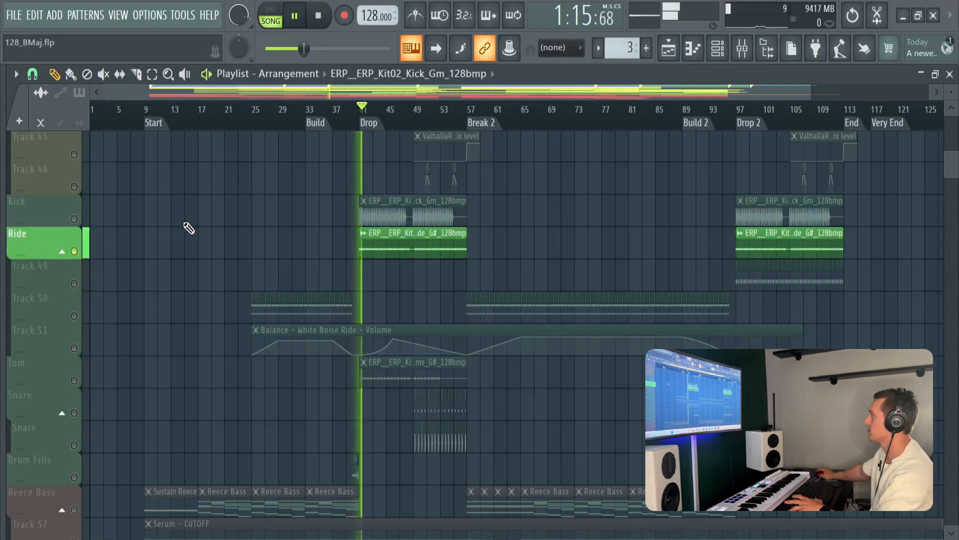
scroll(104, 295, "down", 2)
key("space")
Step: Solo and play the Tom track from the Drop marker, and audition the two Snare tracks from bar 49
right_click(75, 315)
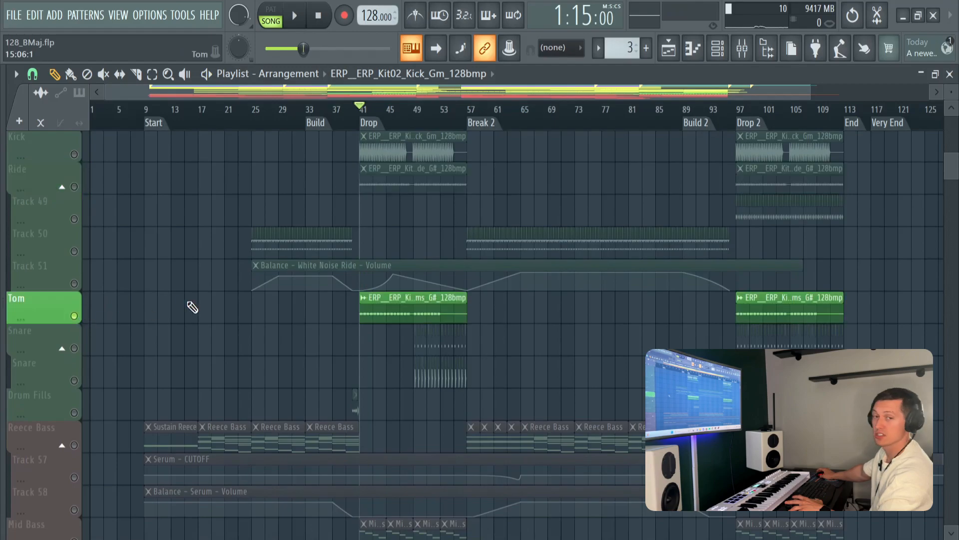
key("space")
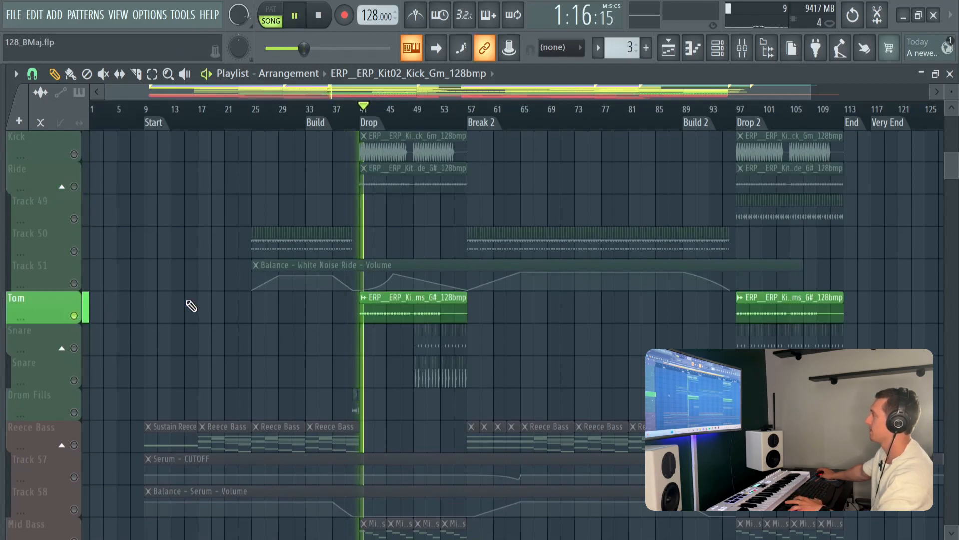
left_click(419, 112)
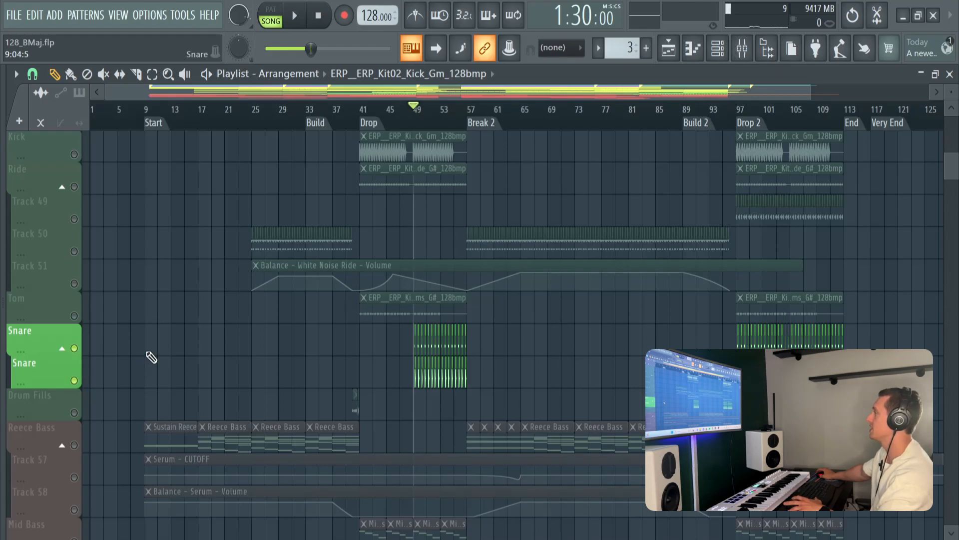
key("space")
key("space")
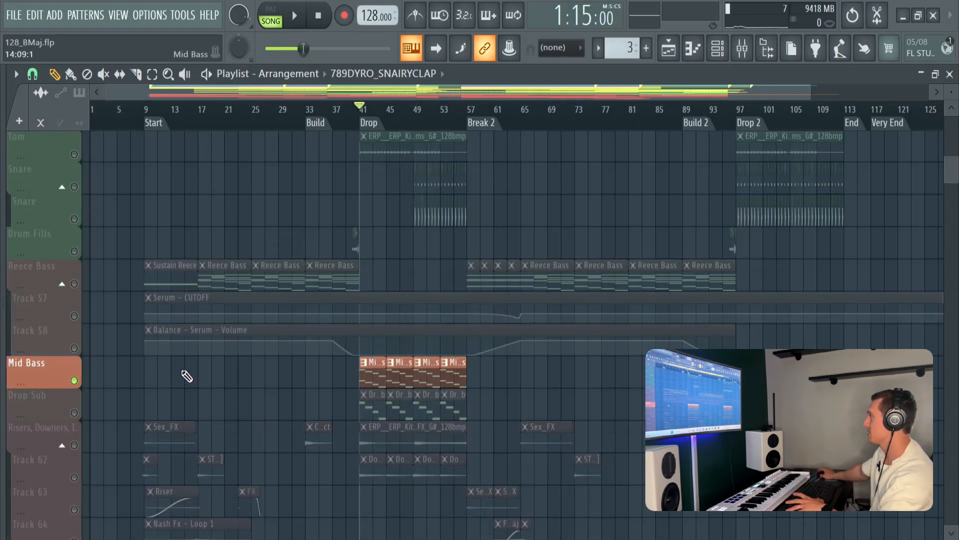
Step: Play the soloed Mid Bass track from the Drop marker, and audition its Sylenth1 #2 and #3 channels individually in pattern mode
key("space")
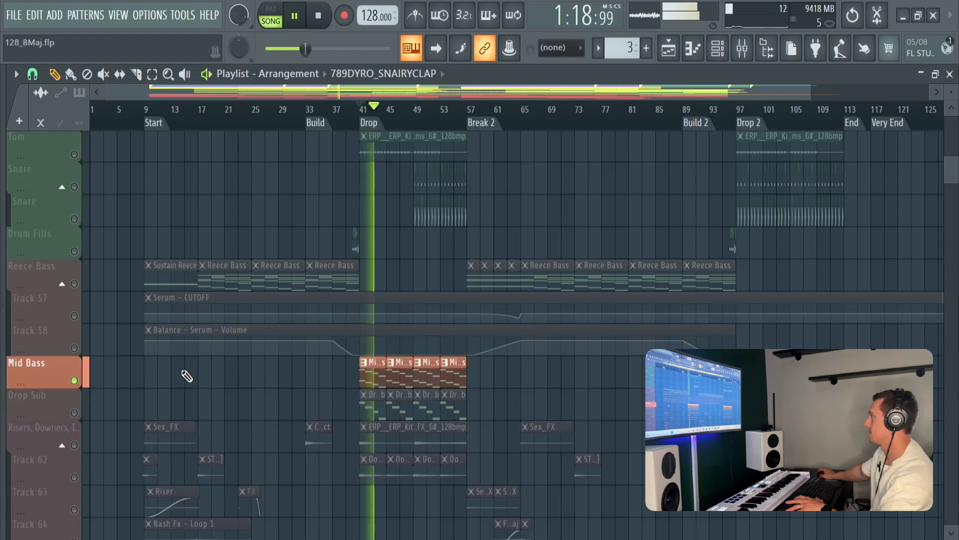
key("space")
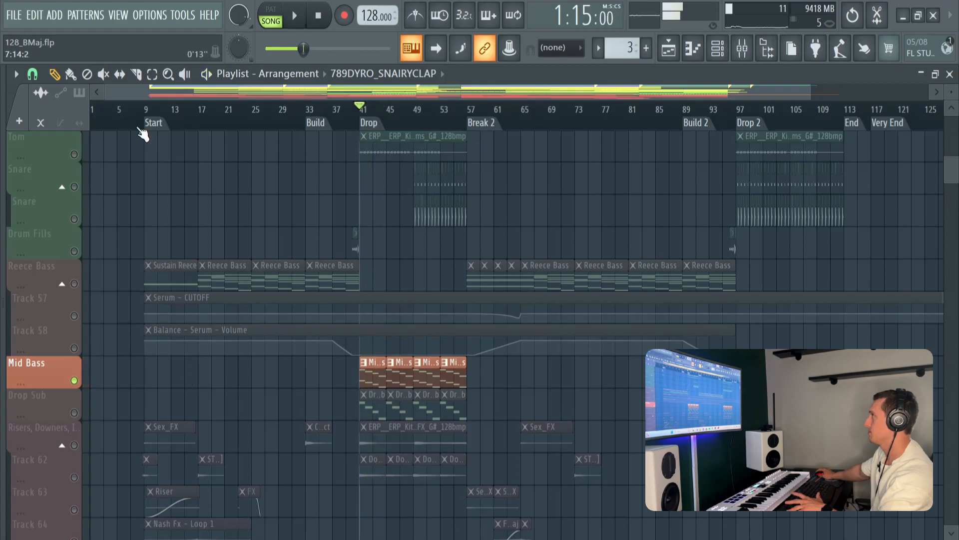
key("F6")
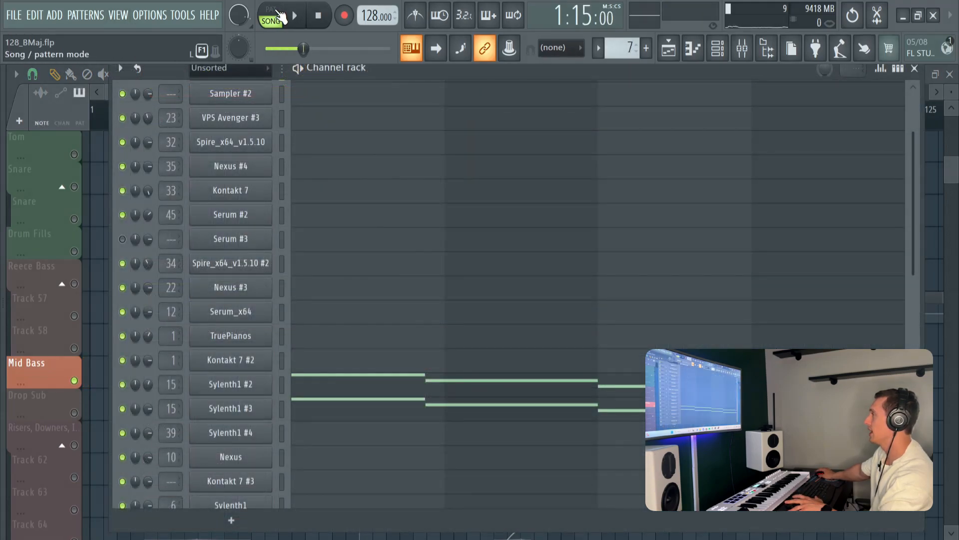
left_click(278, 13)
key("space")
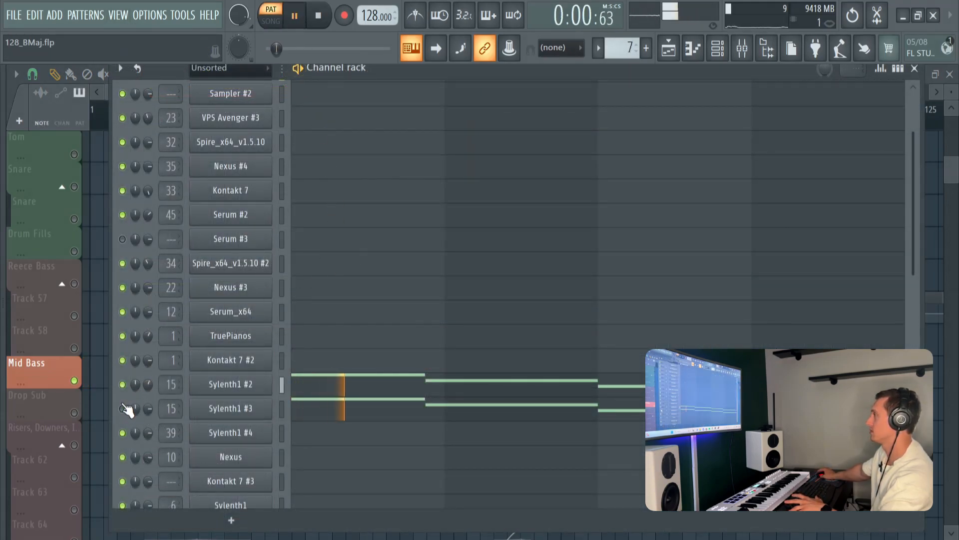
left_click(122, 384)
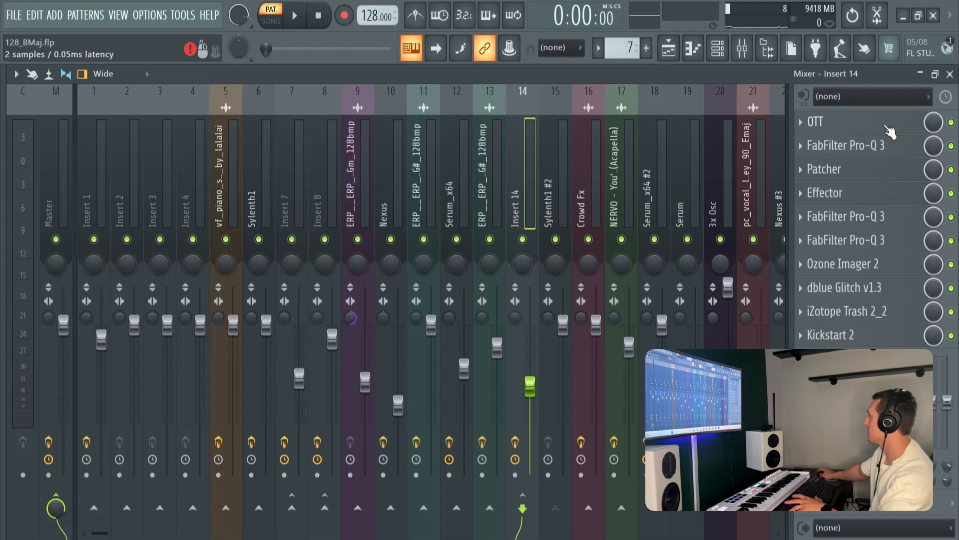
Step: Examine OTT and the low-cut curve of the first FabFilter Pro-Q 3 on mixer Insert 14
left_click(888, 130)
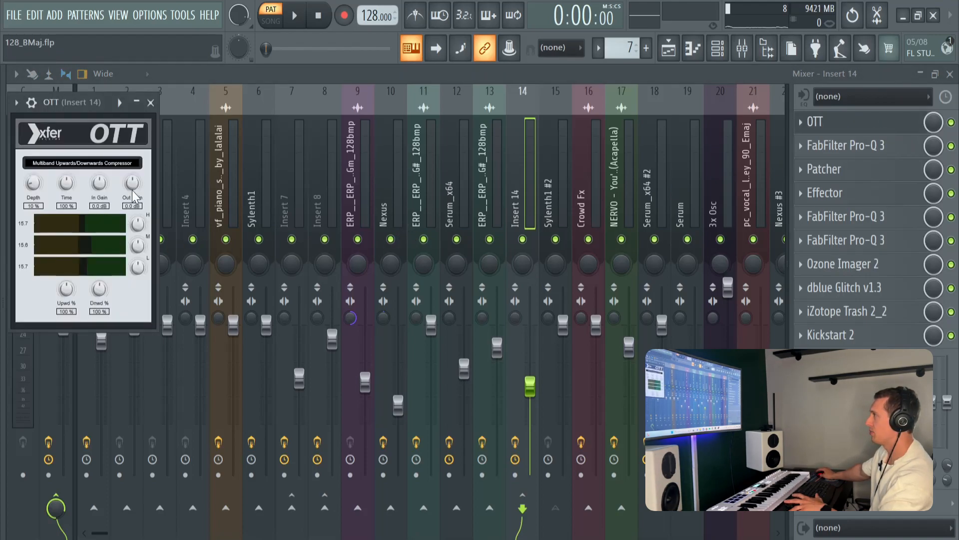
left_click(150, 103)
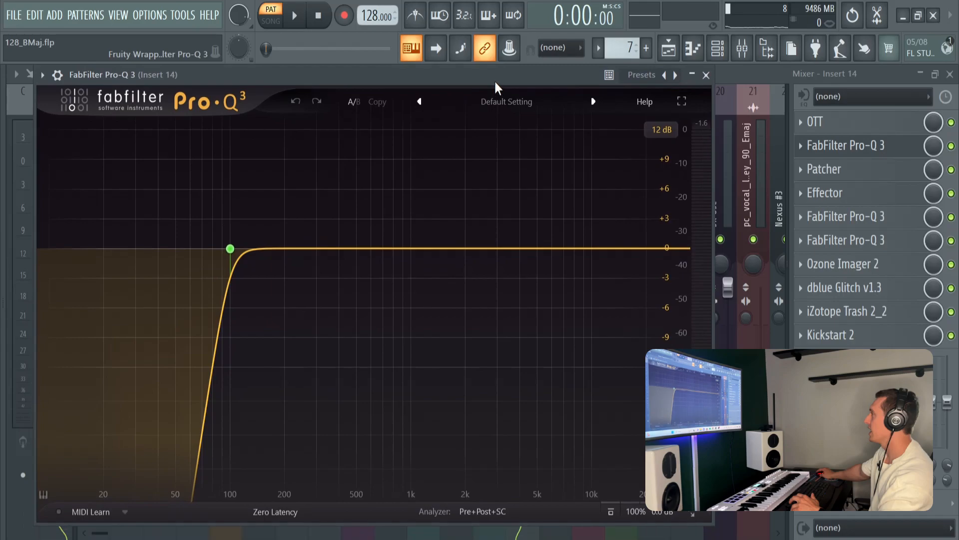
mouse_move(227, 242)
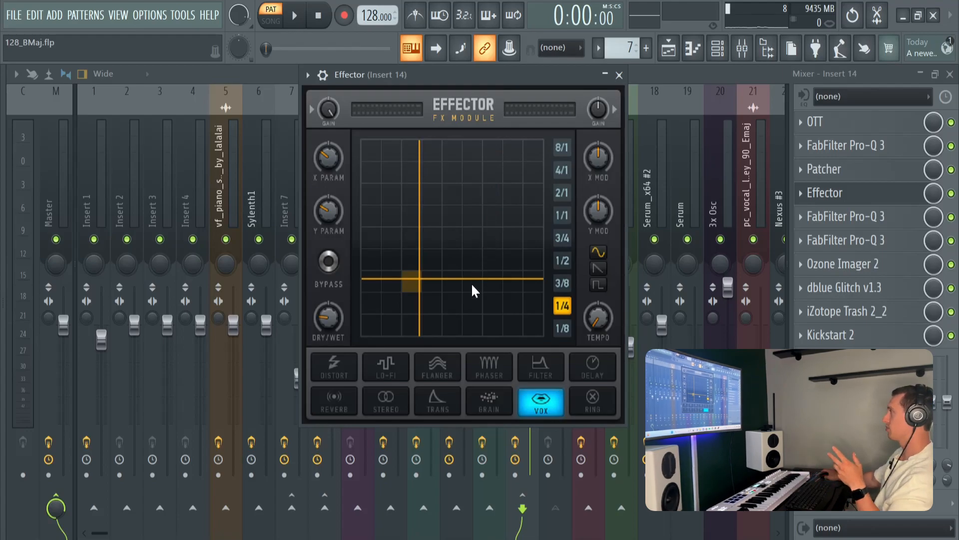
Step: Audition the pattern with Insert 14's Effector VOX effect bypassed and active
mouse_move(497, 75)
left_mouse_down()
mouse_move(500, 98)
mouse_move(500, 75)
left_mouse_up()
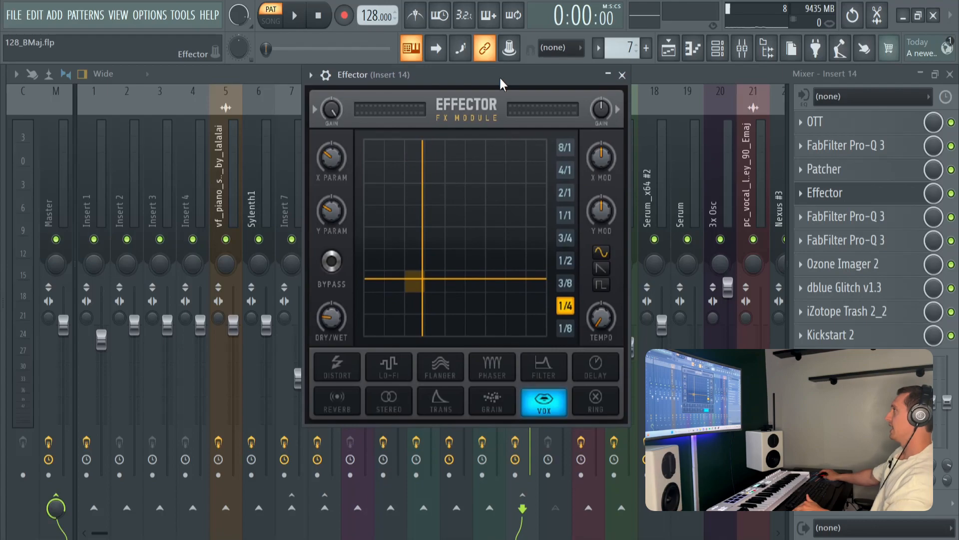
left_click_drag(519, 73, 517, 105)
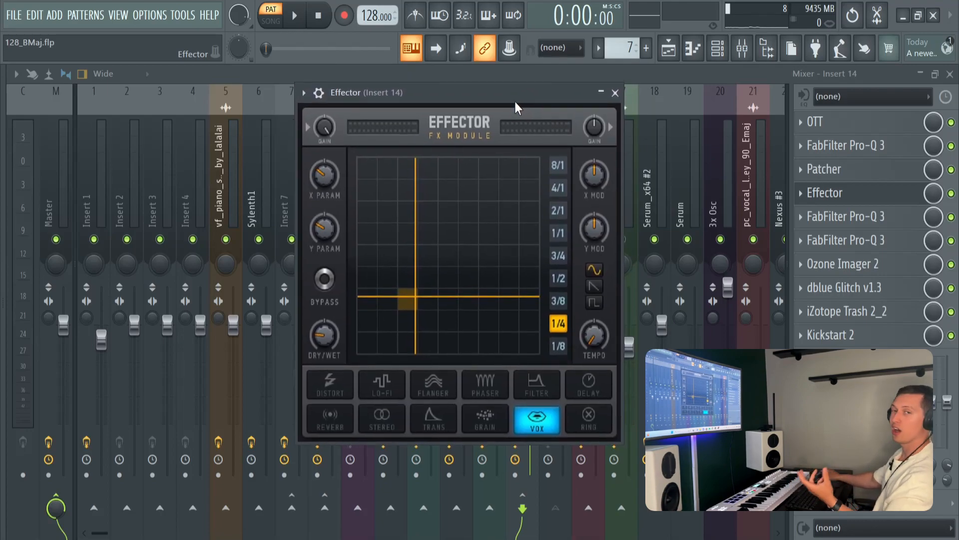
left_click_drag(497, 93, 495, 69)
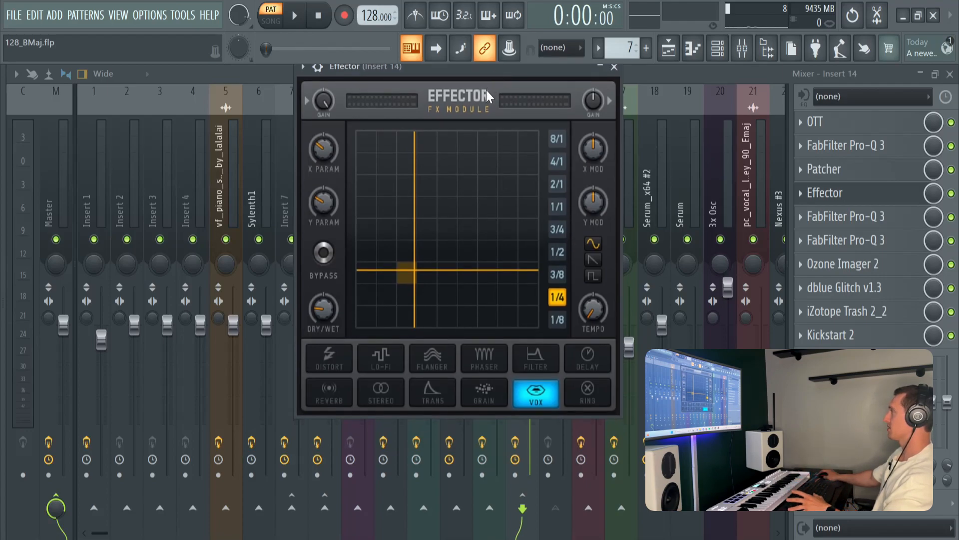
left_click(323, 254)
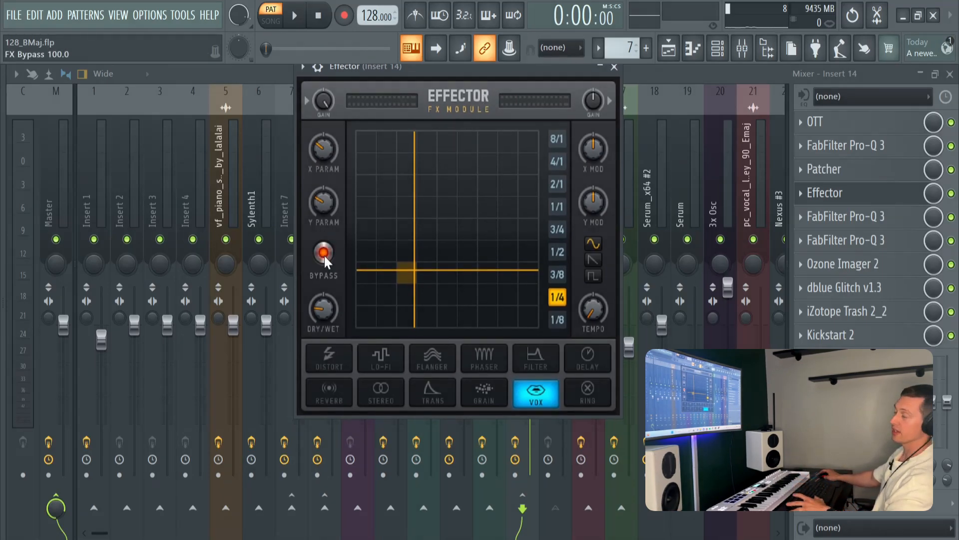
key("space")
key("space")
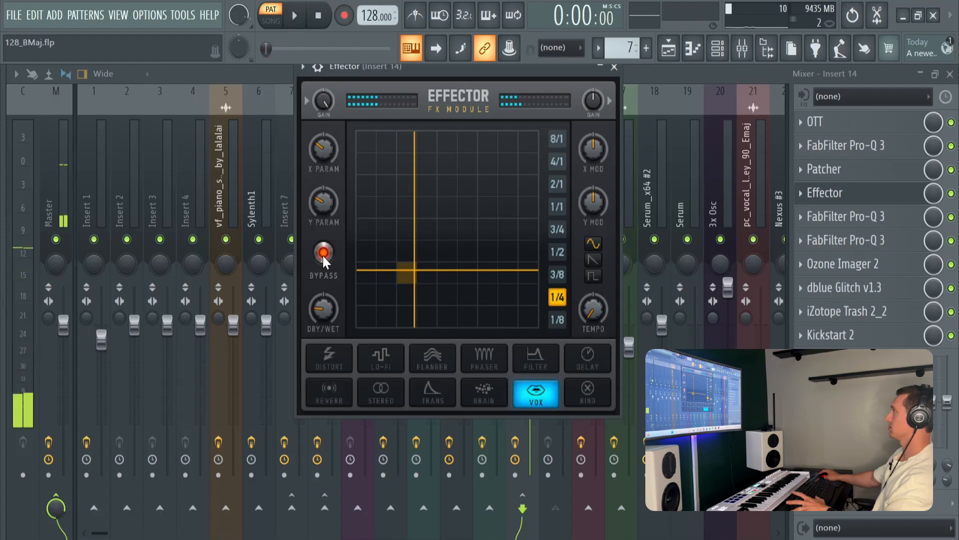
left_click(323, 254)
key("space")
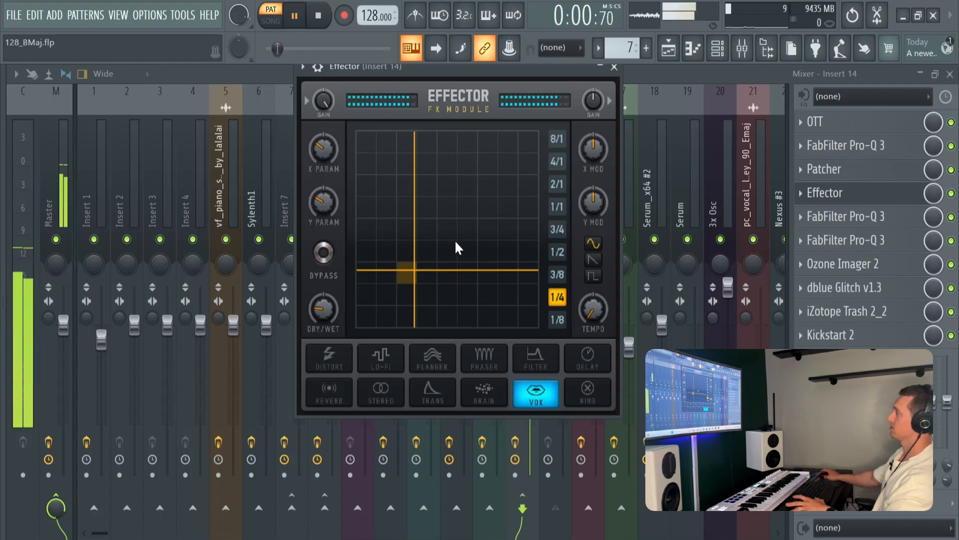
key("space")
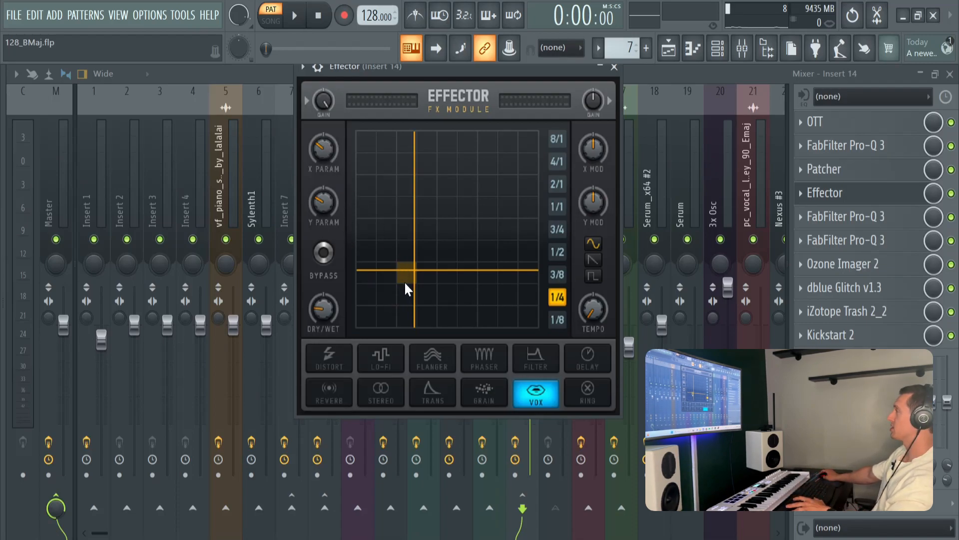
Step: Try other X/Y positions for the Effector's VOX effect while the pattern plays, and close the effect
key("space")
left_click_drag(406, 277, 431, 256)
key("ctrl+z")
key("space")
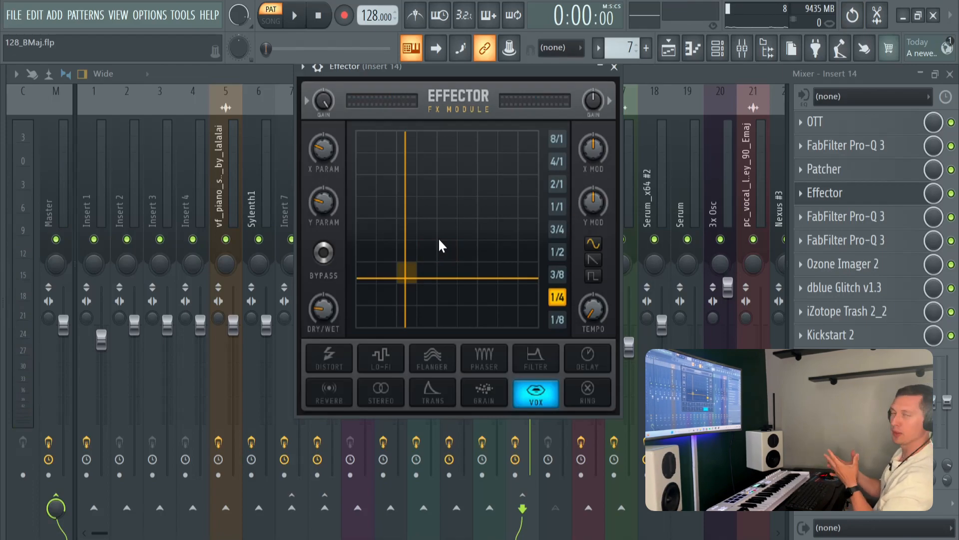
left_click(614, 67)
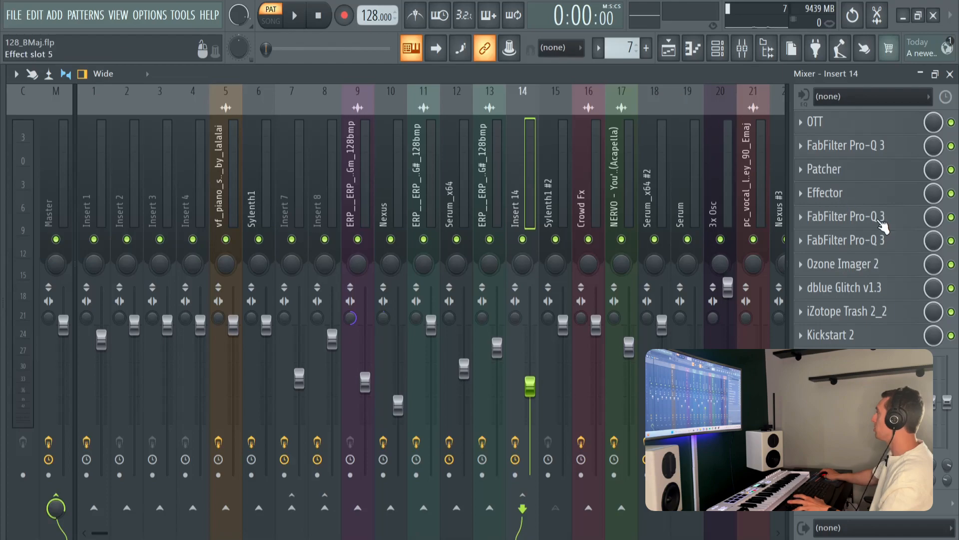
Step: Examine the FabFilter Pro-Q 3 that follows Effector on Insert 14, and briefly revisit the Effector and Patcher slots
left_click(902, 242)
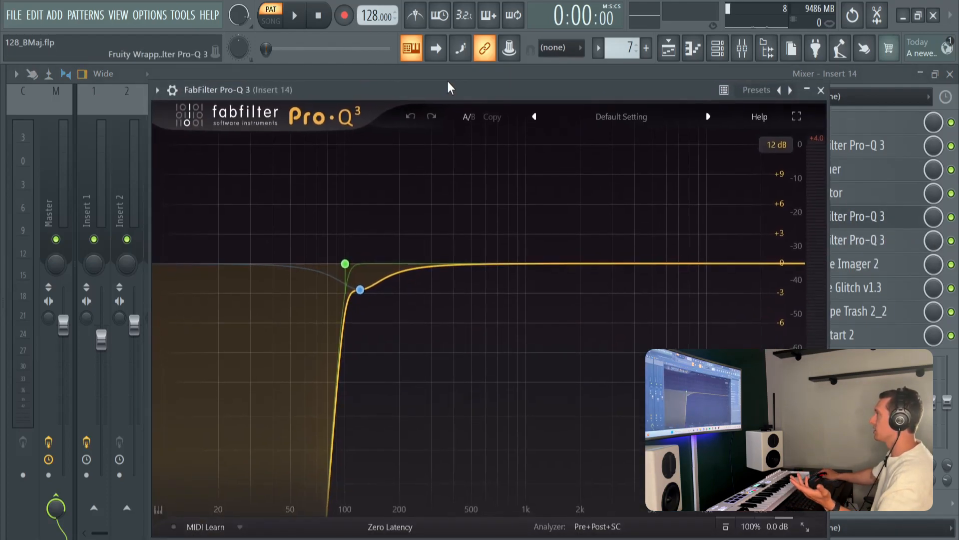
key("Escape")
left_click(832, 194)
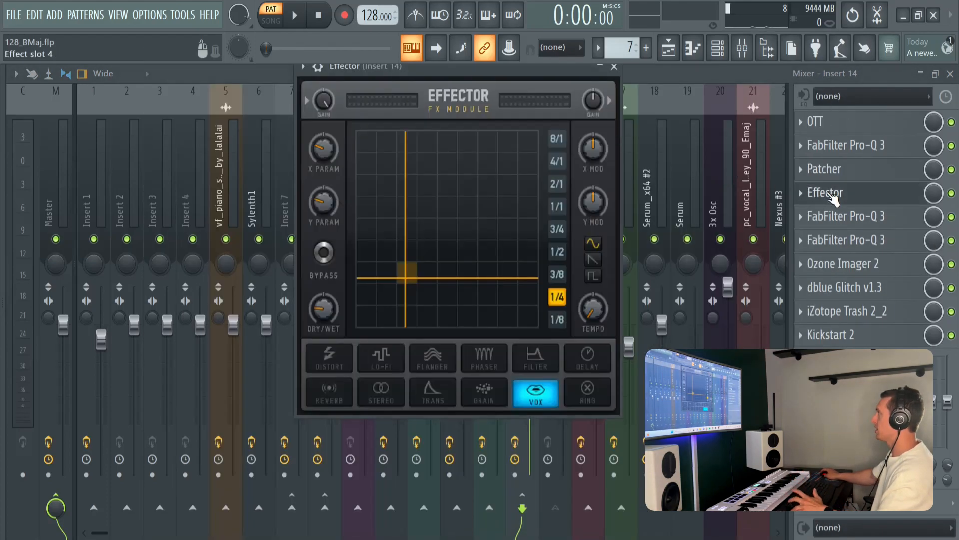
left_click(836, 171)
left_click(836, 171)
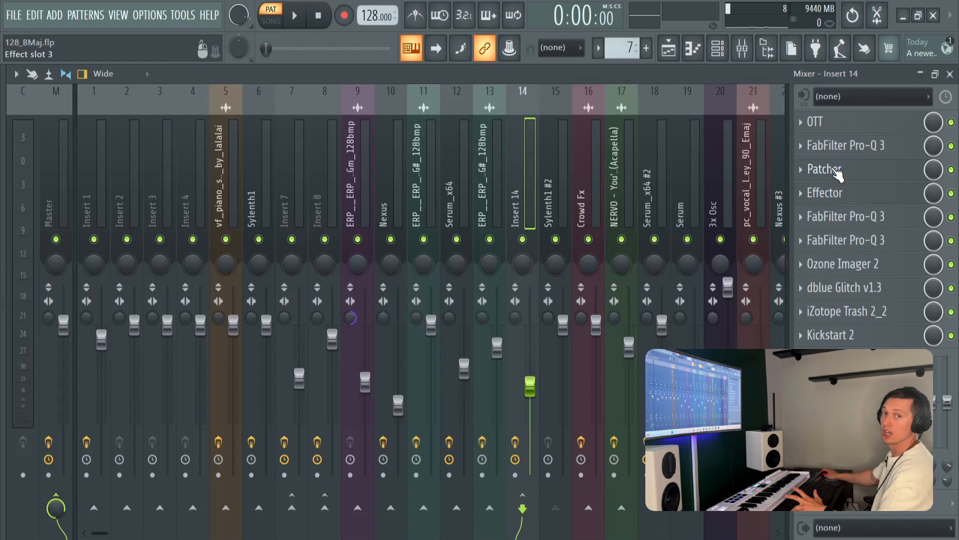
Step: Examine the high-cut band and the side-only low-cut band of Insert 14's third FabFilter Pro-Q 3
left_click(845, 241)
left_click_drag(587, 121, 573, 87)
left_click(599, 264)
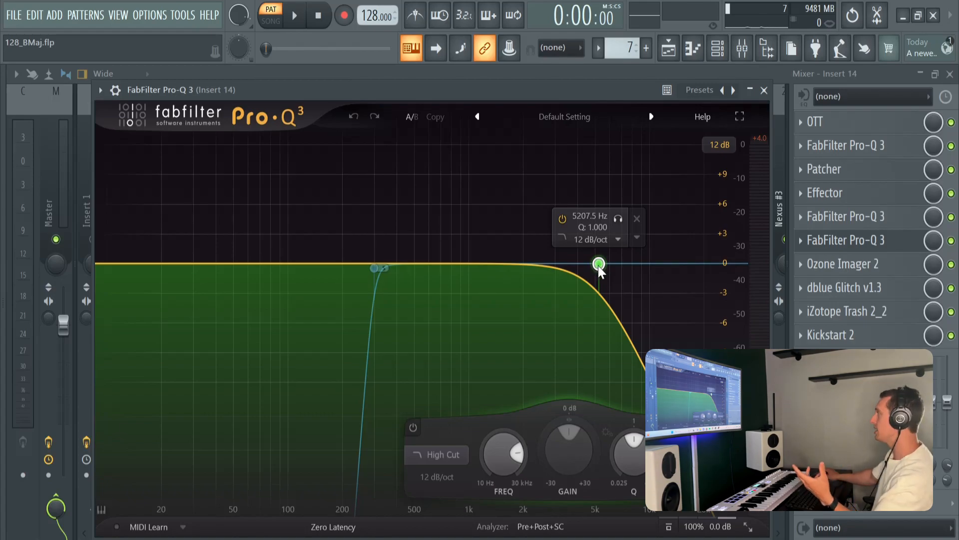
left_click(374, 268)
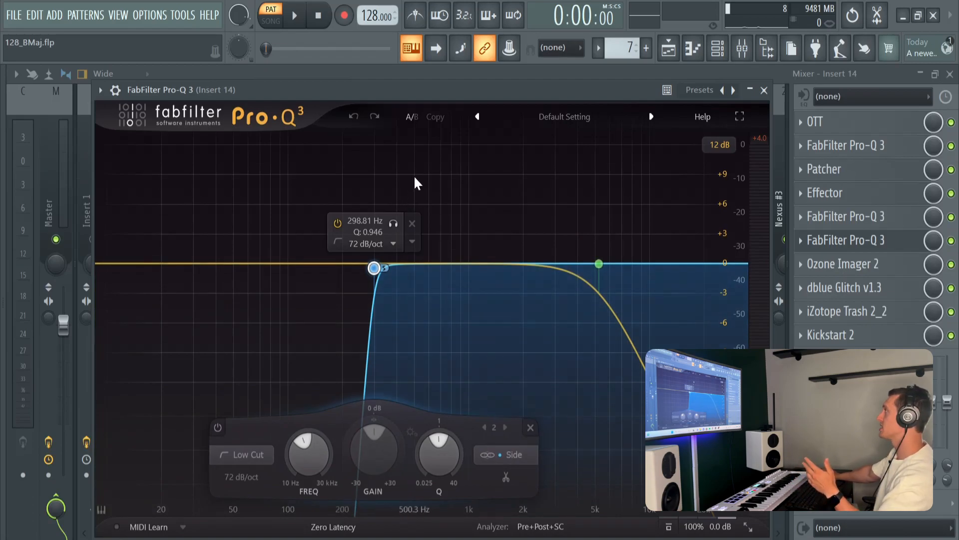
mouse_move(444, 91)
left_mouse_down()
mouse_move(449, 76)
mouse_move(459, 90)
left_mouse_up()
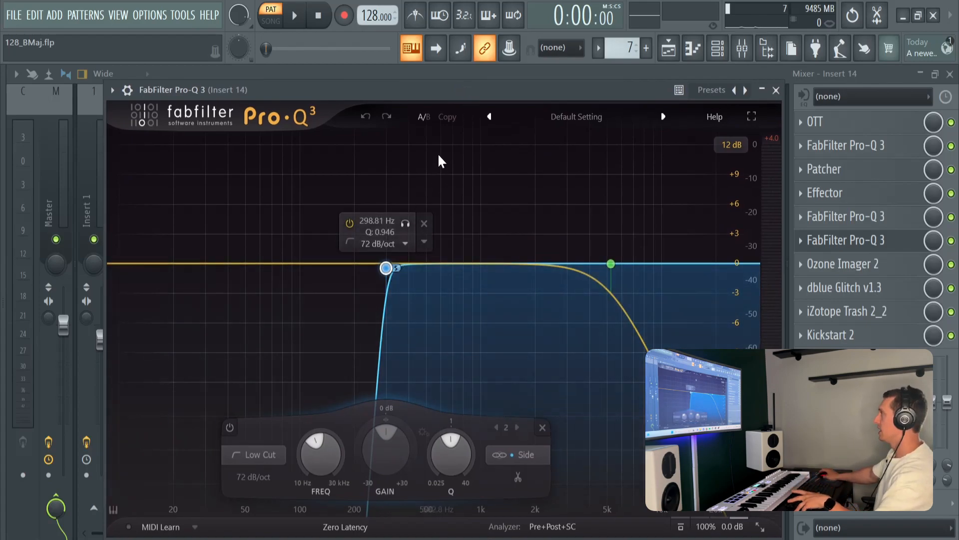
mouse_move(436, 99)
left_mouse_down()
mouse_move(441, 79)
mouse_move(443, 93)
left_mouse_up()
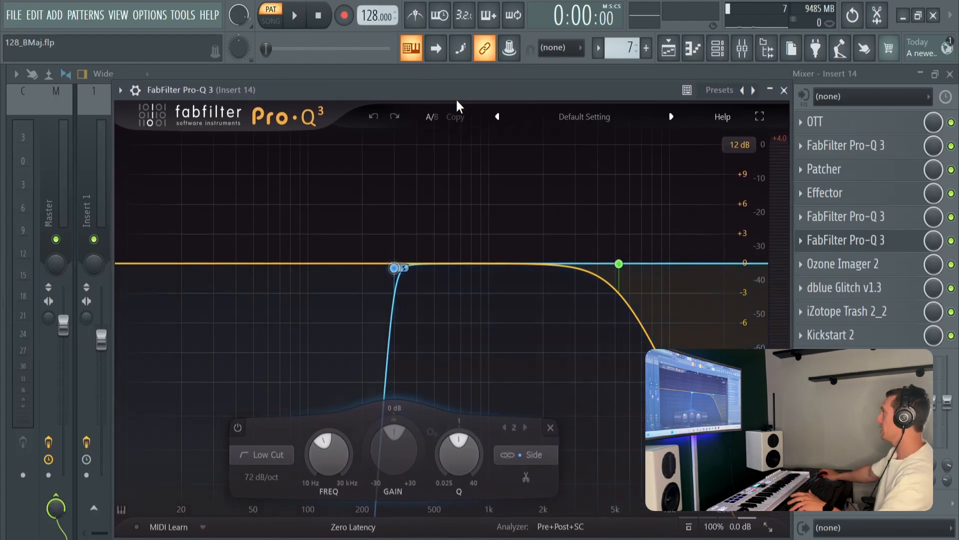
Step: Open Ozone Imager 2 on Insert 14, try narrowing its width during playback, and undo the width change
left_click(850, 268)
key("space")
left_click_drag(434, 372, 435, 429)
key("space")
key("ctrl+z")
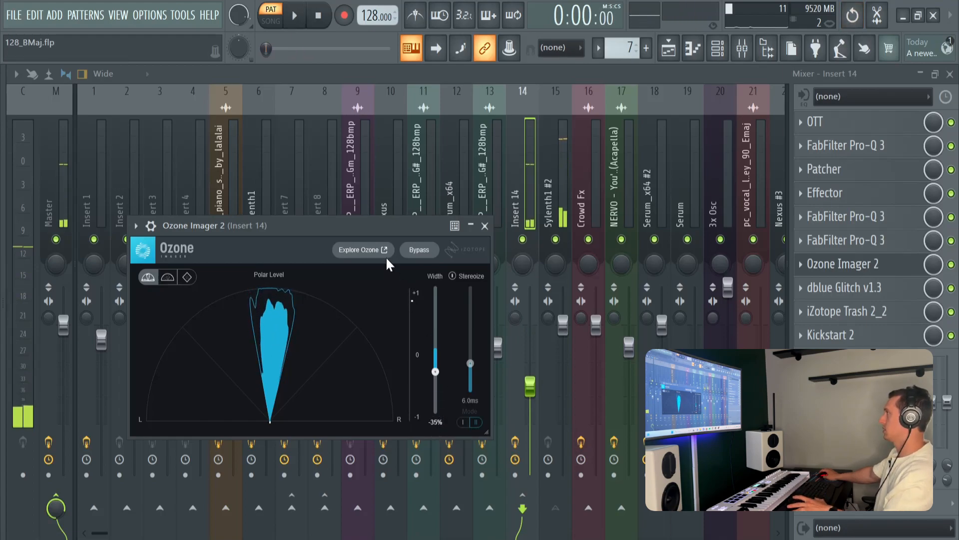
left_click_drag(378, 225, 392, 204)
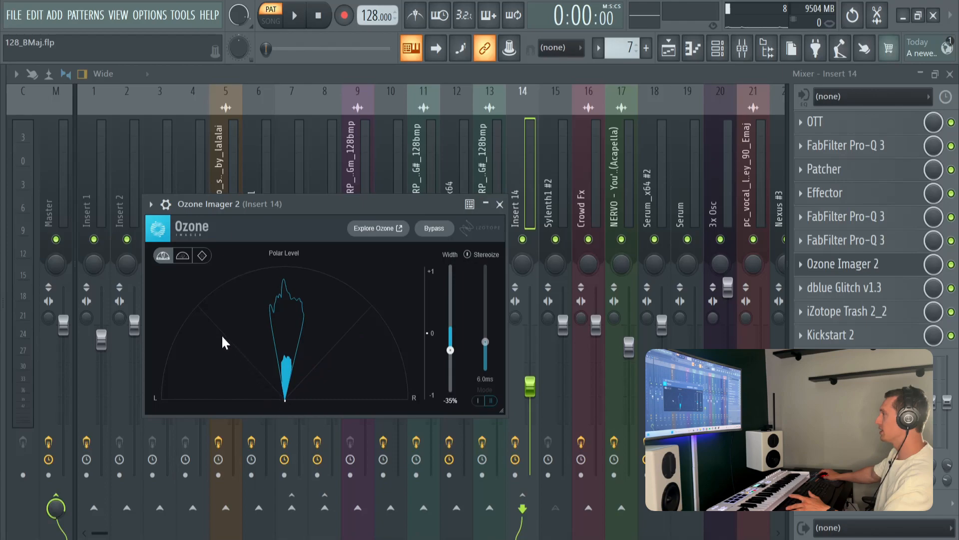
Step: Audition the pattern with Ozone Imager 2's width raised to 19%, and lower the width again
left_click_drag(449, 349, 456, 320)
key("space")
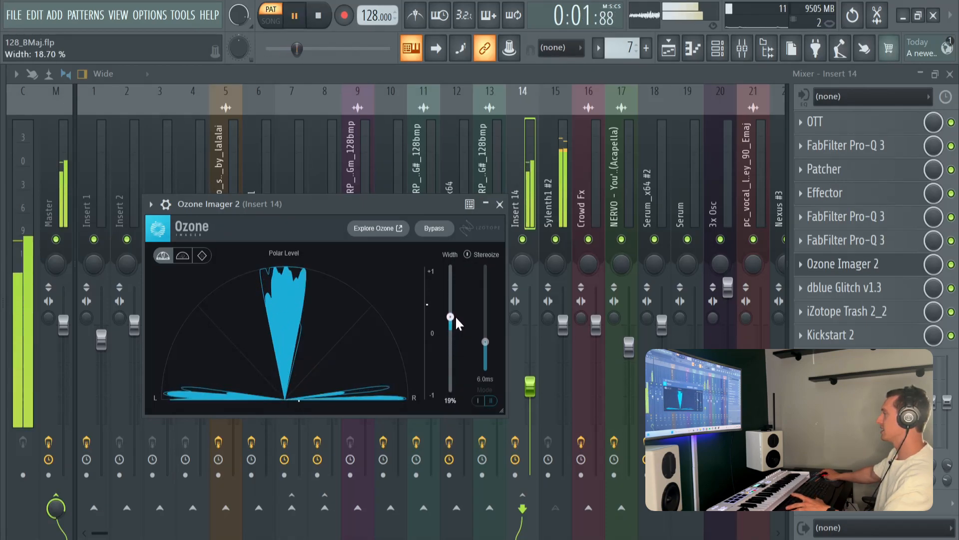
key("space")
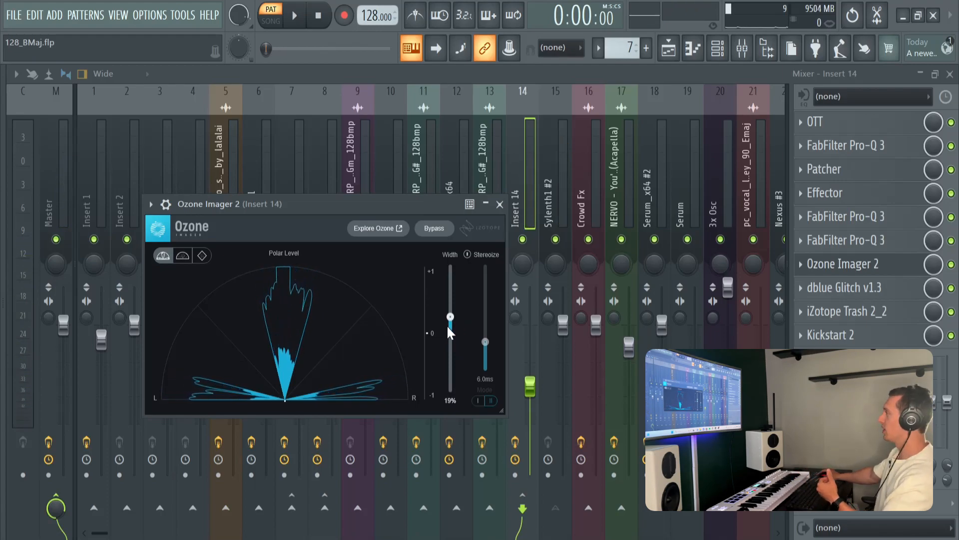
left_click_drag(450, 319, 452, 334)
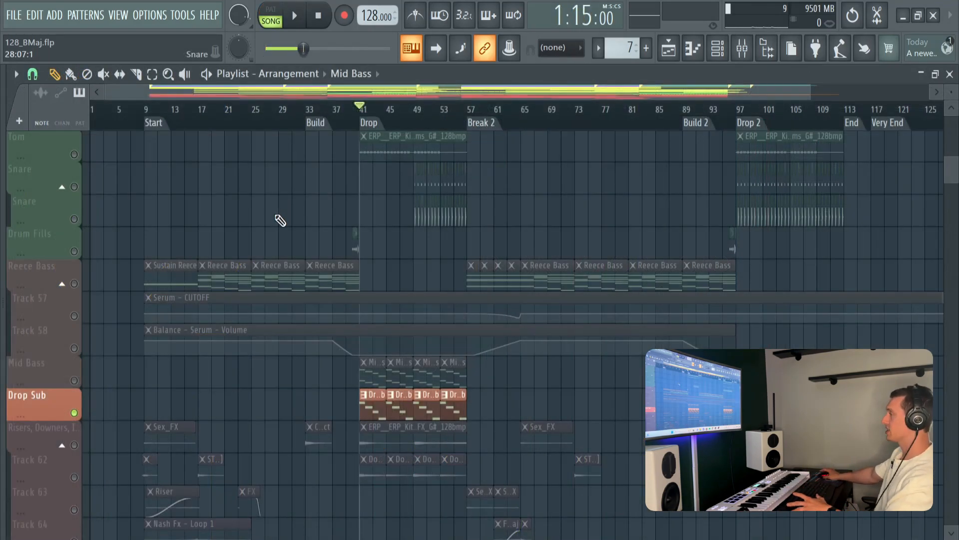
Step: Audition the Drop Sub track and the effects on Track 62, each soloed from the Drop marker
key("space")
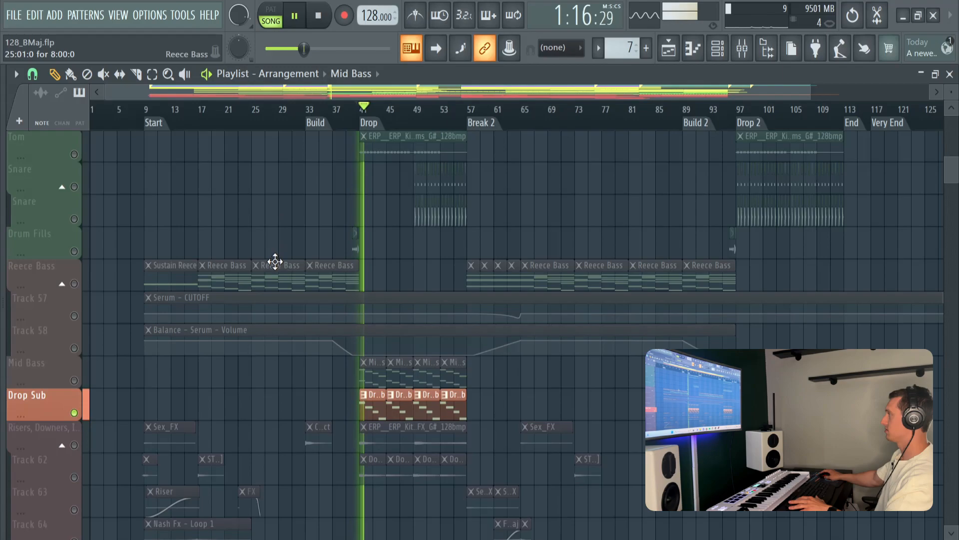
key("space")
scroll(169, 223, "down", 5)
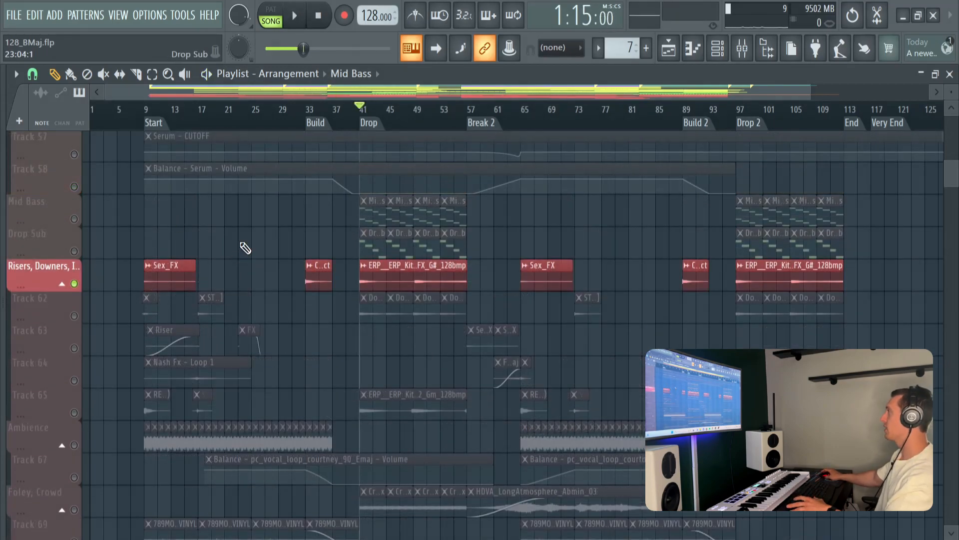
left_click(75, 313)
key("space")
scroll(200, 265, "down", 2)
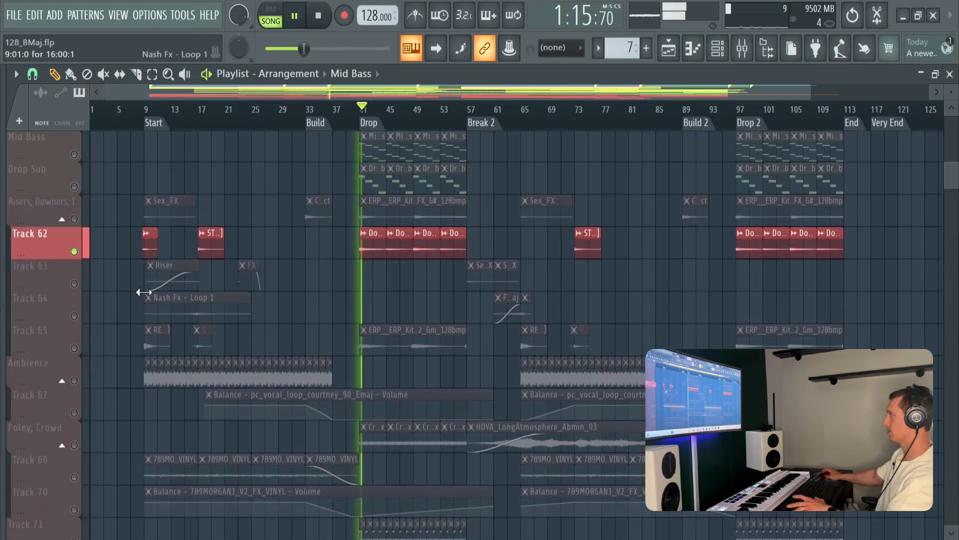
key("space")
Step: Audition Track 65 and the Foley, Crowd track, each soloed in the playlist from the Drop marker
left_click(79, 345)
key("space")
scroll(97, 349, "down", 3)
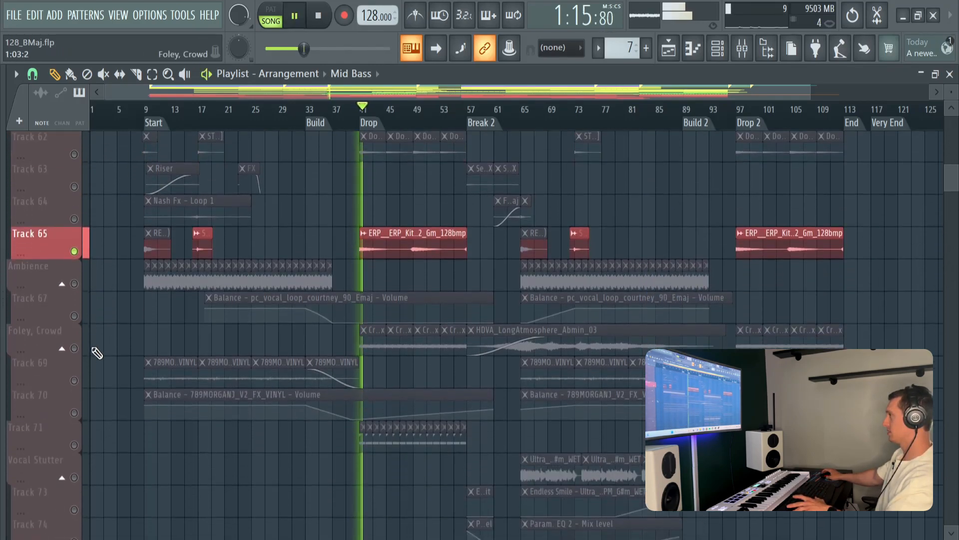
key("space")
left_click(79, 351)
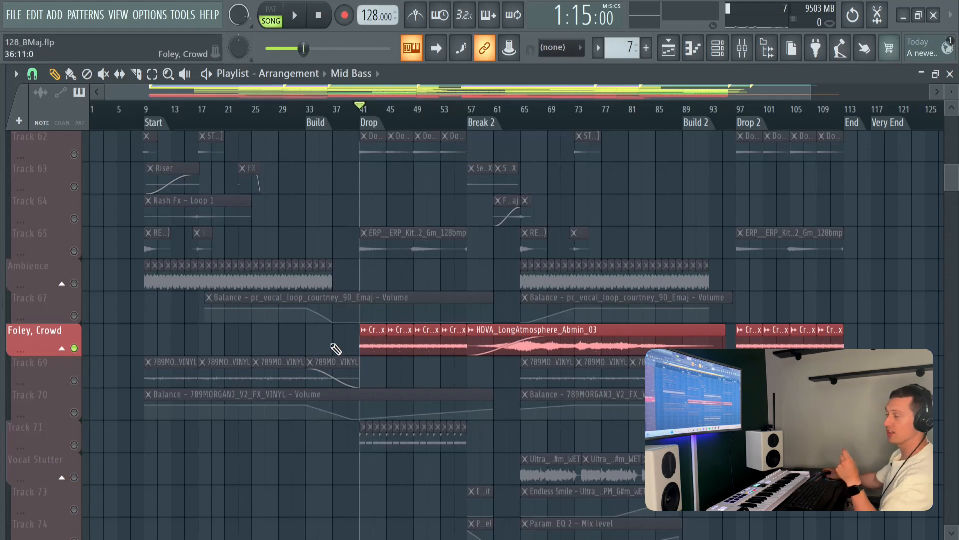
key("space")
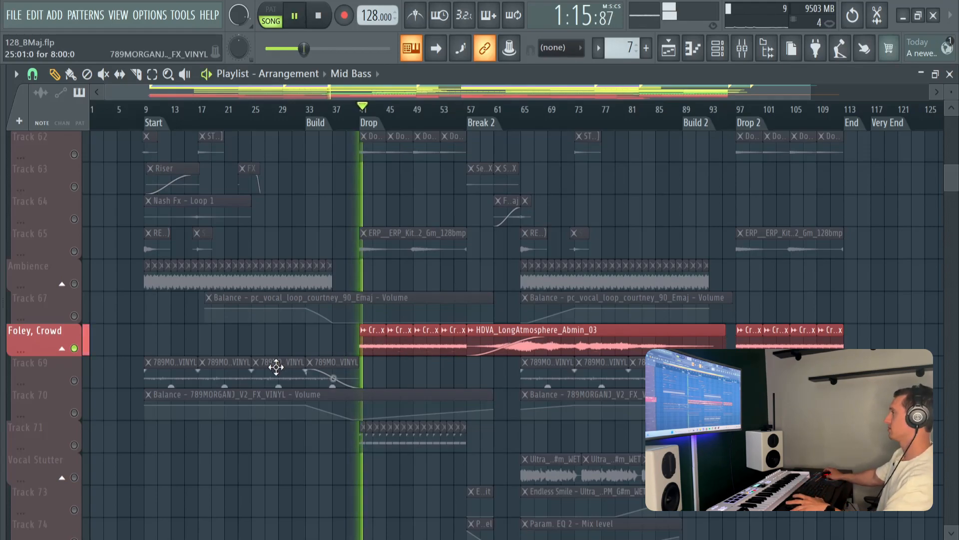
Step: Audition Track 71 soloed in the playlist from the Drop marker
scroll(145, 376, "down", 2)
key("space")
right_click(75, 381)
key("space")
scroll(261, 399, "down", 10)
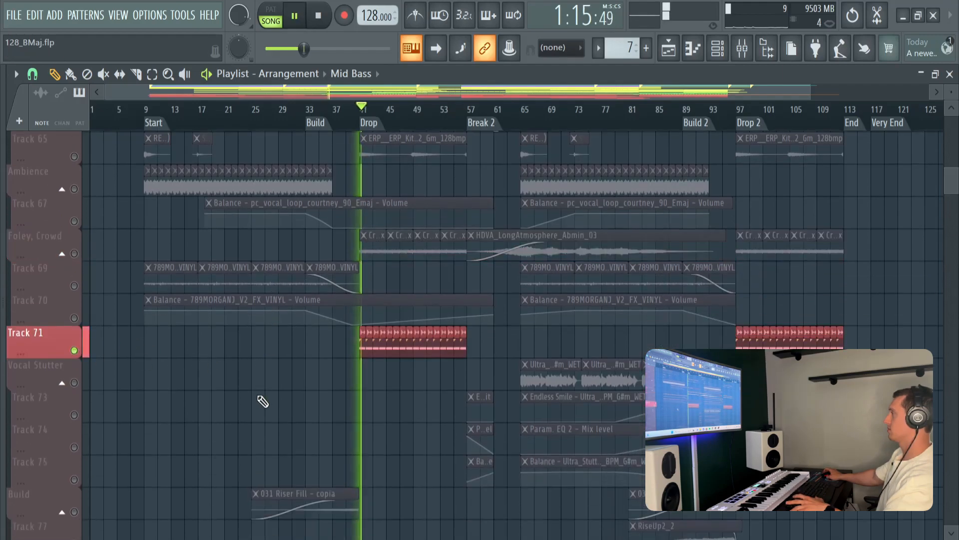
Step: Solo the Plucks track together with Tracks 43 to 46 and audition them from bar 49
scroll(193, 379, "up", 6)
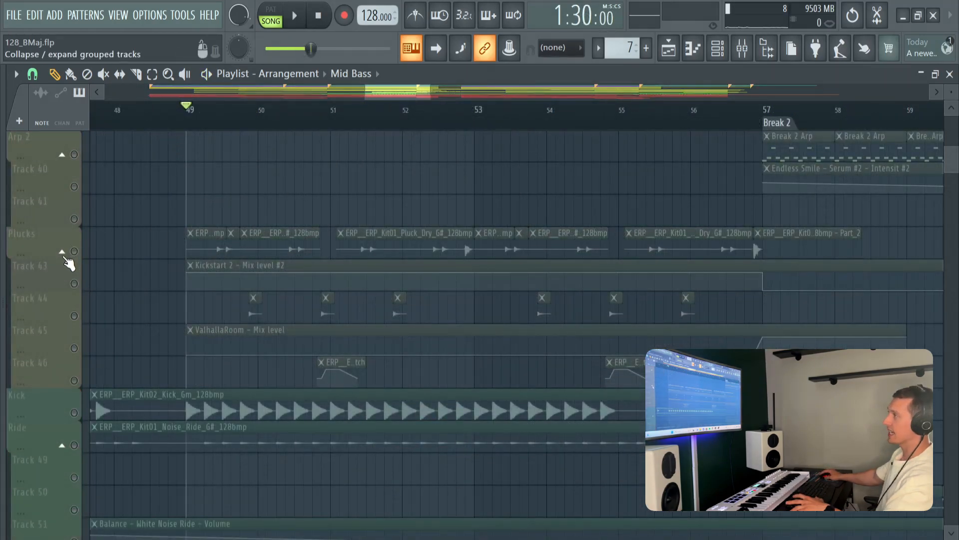
right_click(73, 253)
left_click(75, 284)
left_click(76, 317)
left_click(76, 349)
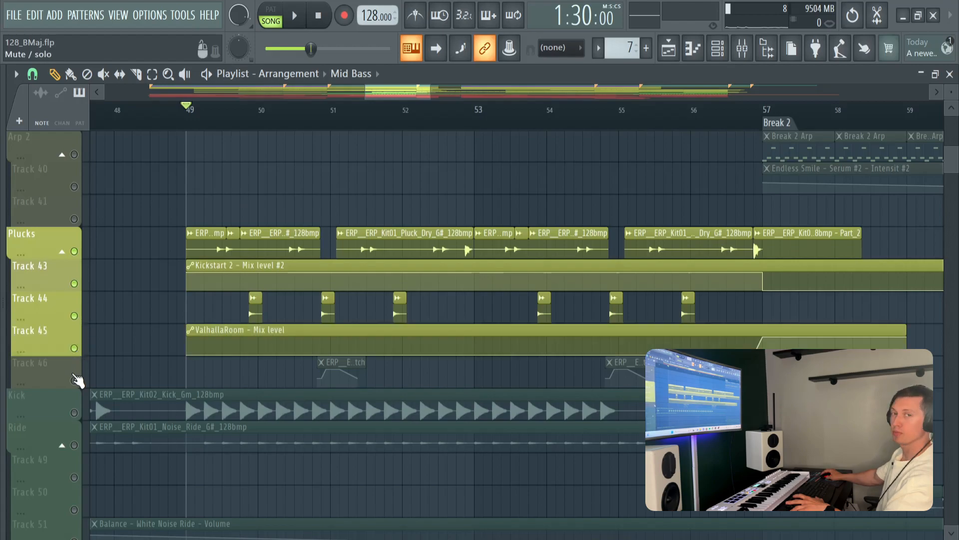
left_click(76, 380)
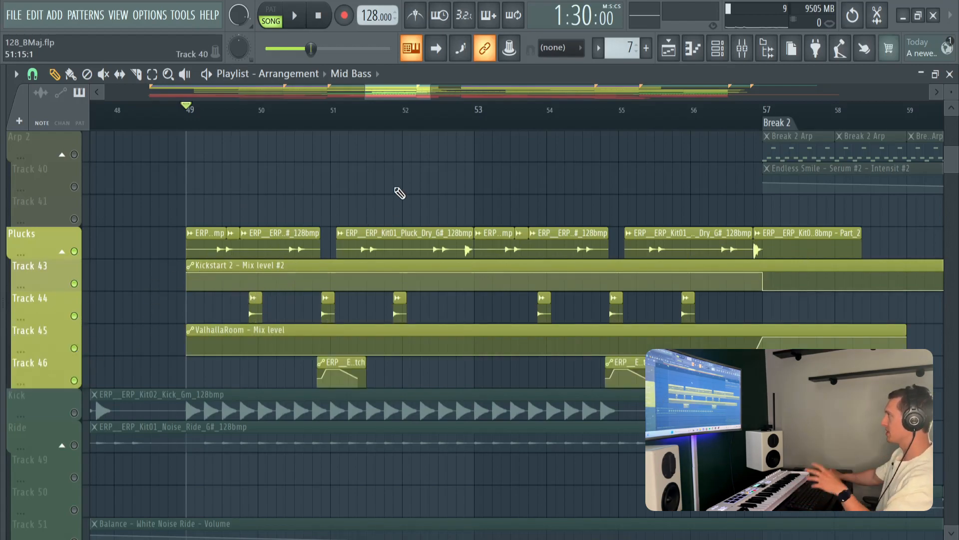
key("space")
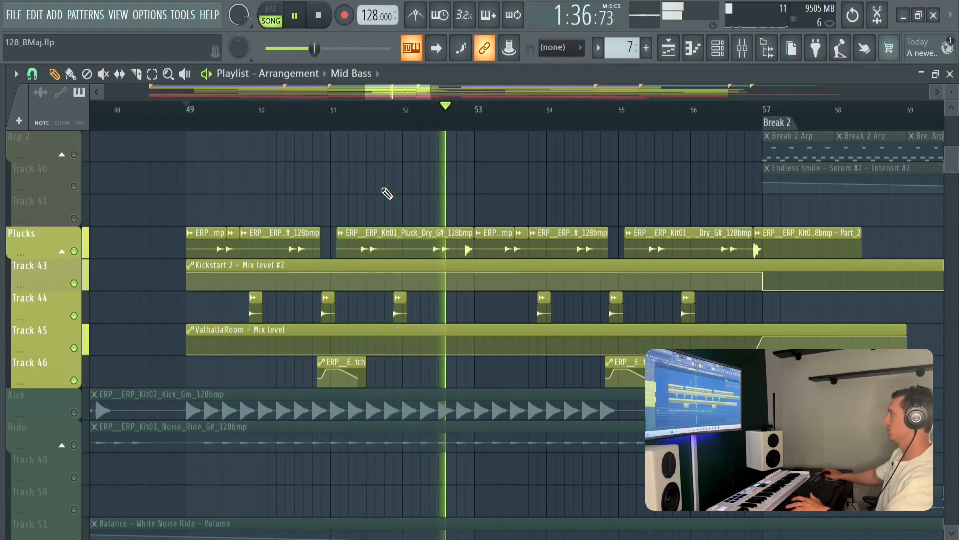
key("space")
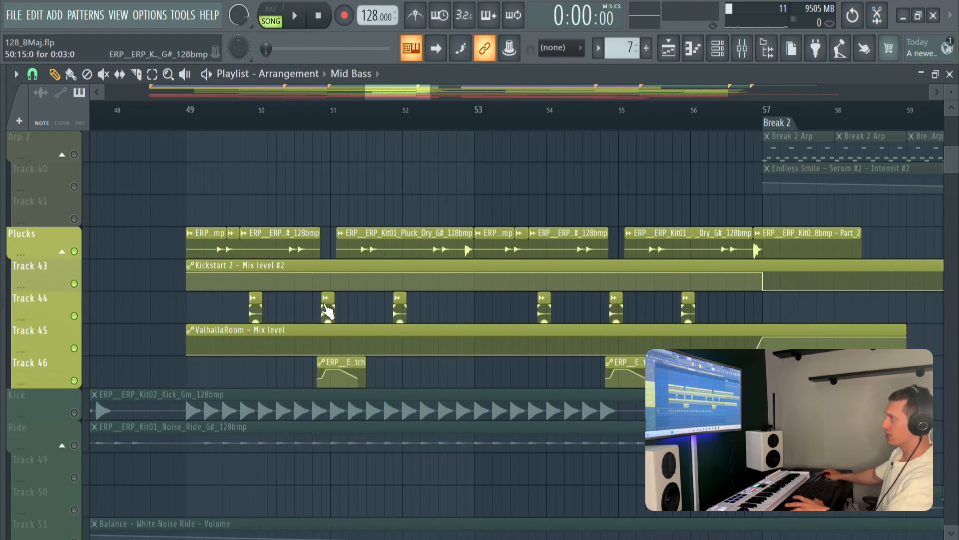
Step: Examine the pluck sample's effects on mixer track 13: both FabFilter Pro-Q 3 instances, Transient Master and the first ValhallaRoom
double_click(384, 244)
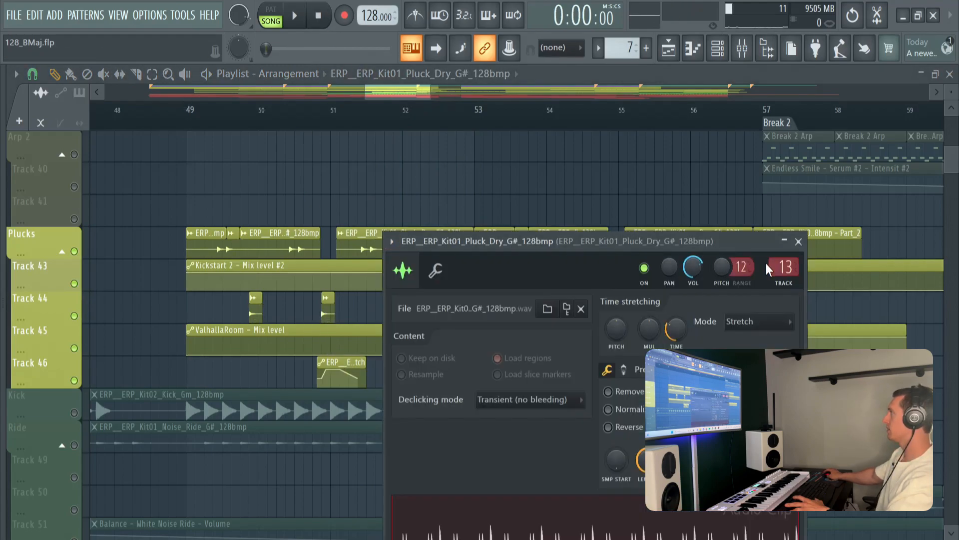
left_click(783, 267)
left_click(868, 173)
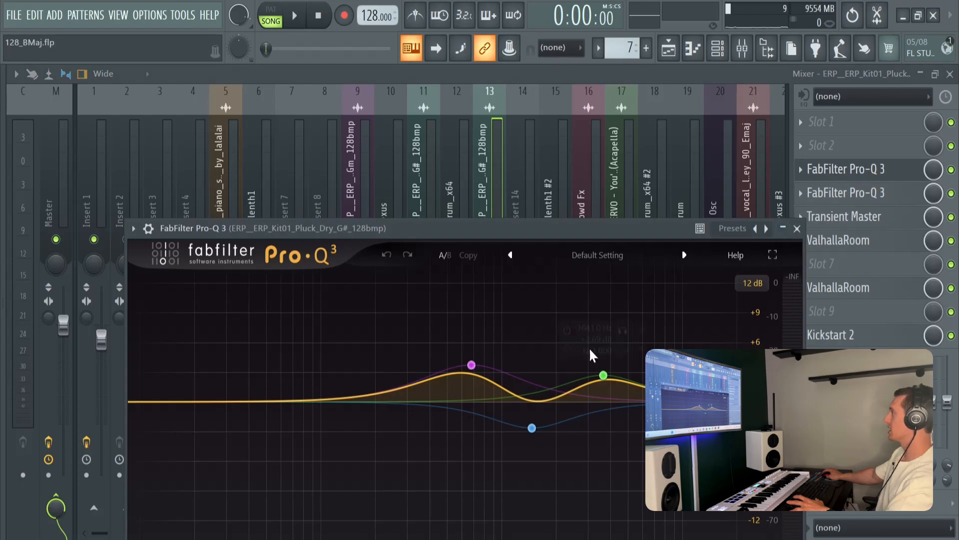
left_click(797, 228)
left_click(865, 196)
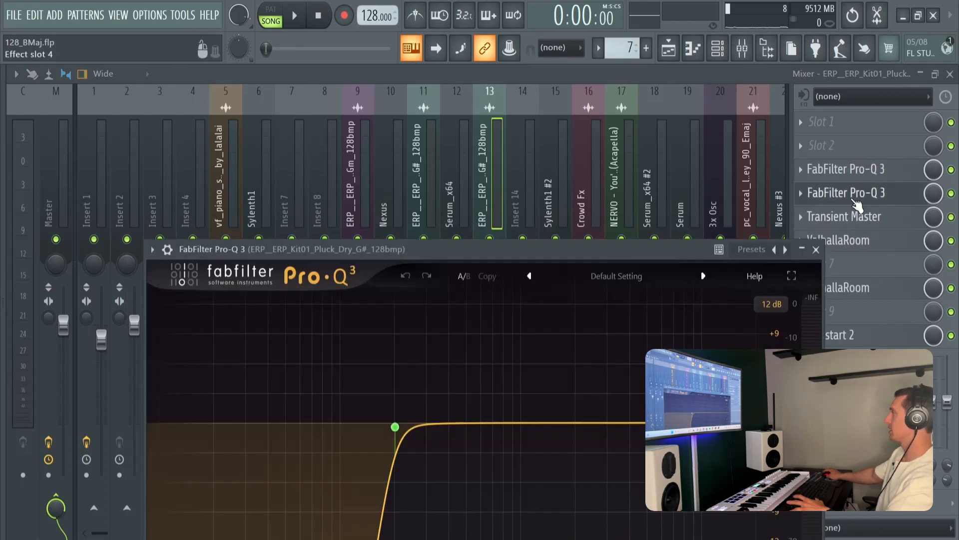
left_click(816, 249)
left_click(846, 216)
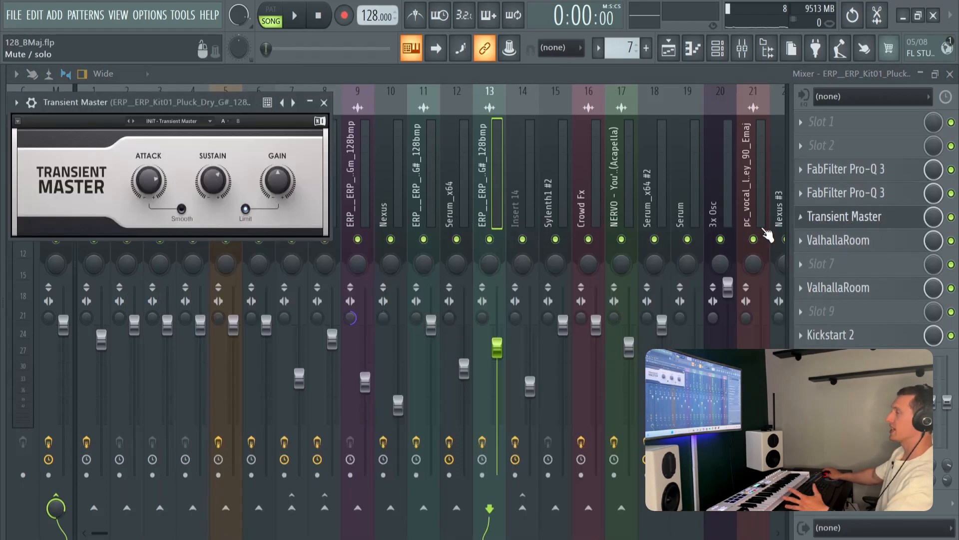
left_click(850, 242)
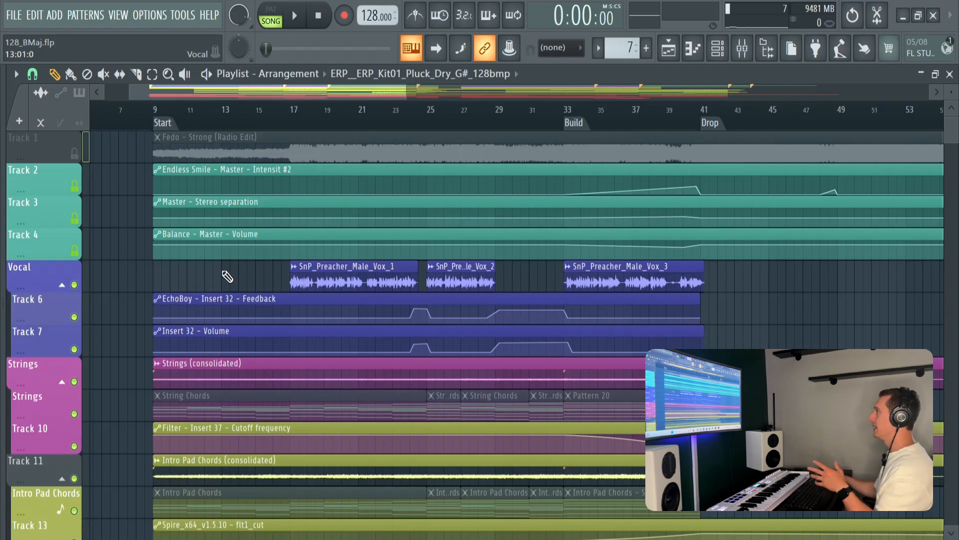
Step: Solo the Vocal track together with Tracks 6 and 7 and audition them from bar 17
right_click(73, 285)
left_click(74, 317)
left_click(74, 349)
left_click(293, 105)
key("space")
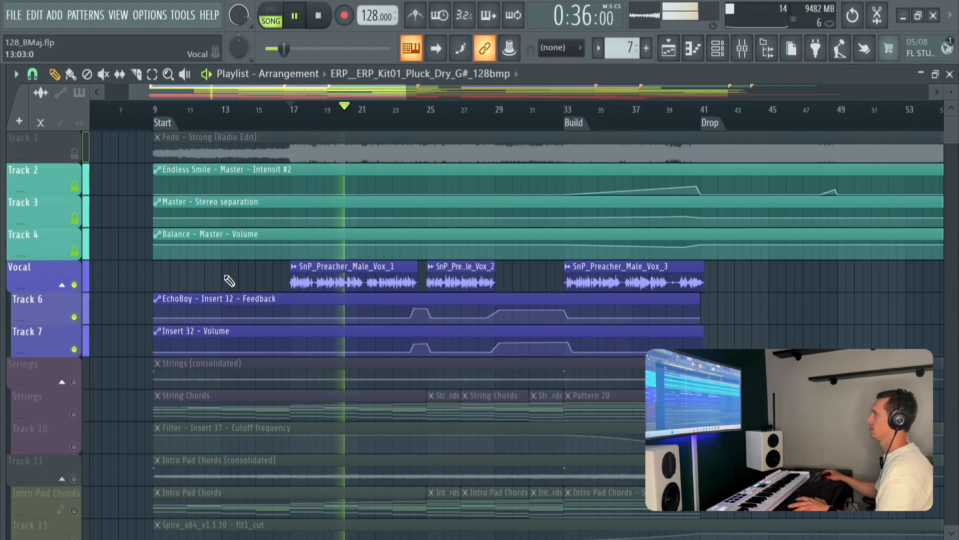
key("space")
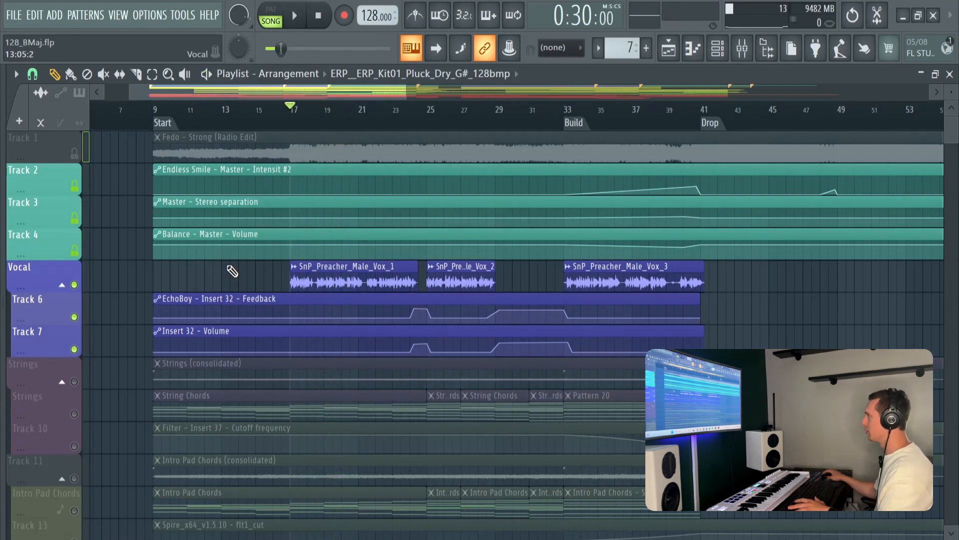
Step: Audition the vocal in the mixer with the effects on track 26 bypassed, replaying it from bar 17
key("F9")
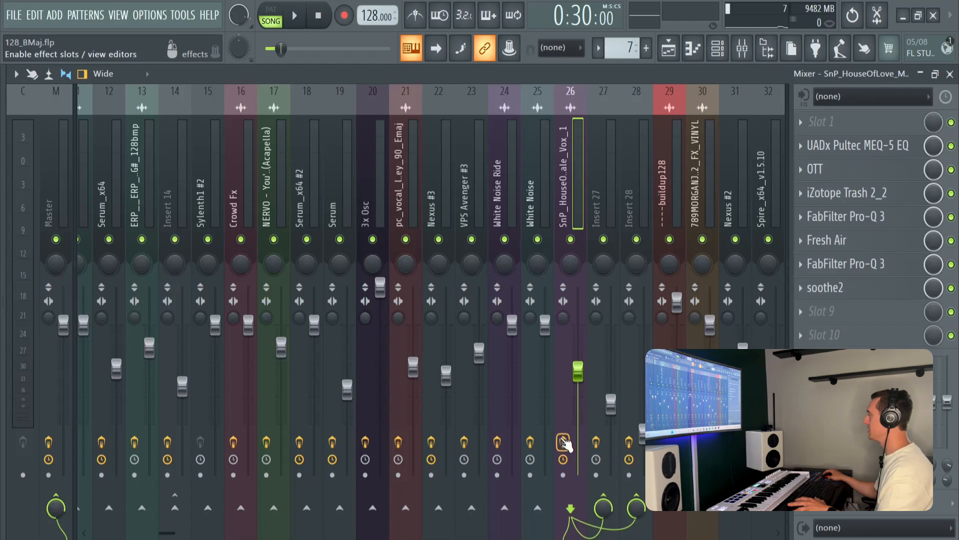
key("space")
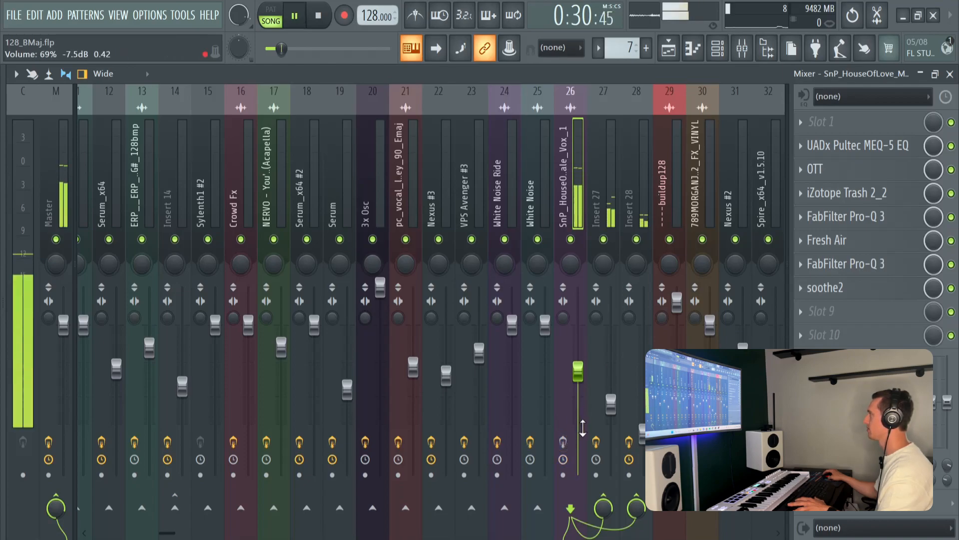
key("space")
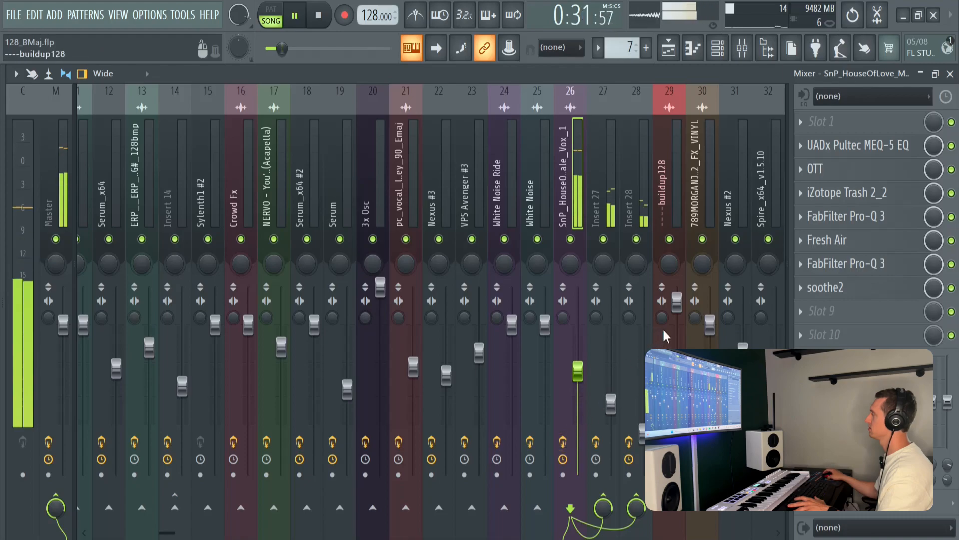
key("space")
Step: Examine the UADx Pultec MEQ-5 EQ on the vocal's mixer track, reposition its window and close it
left_click(829, 145)
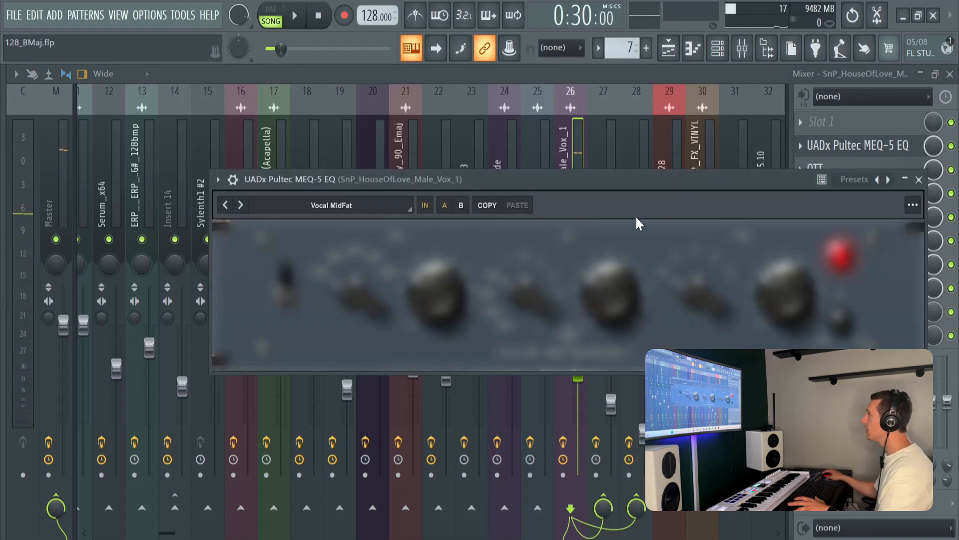
left_click_drag(646, 190, 580, 189)
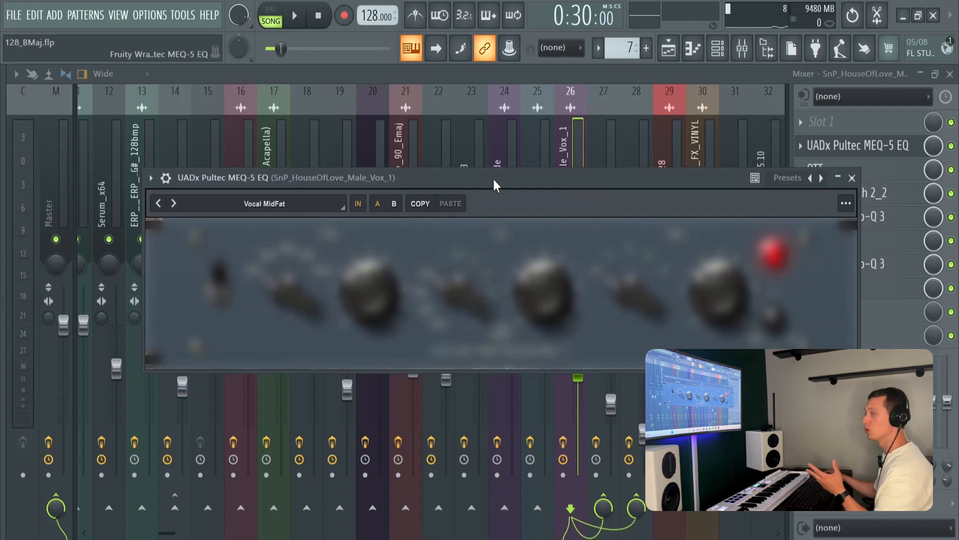
left_click_drag(530, 180, 520, 176)
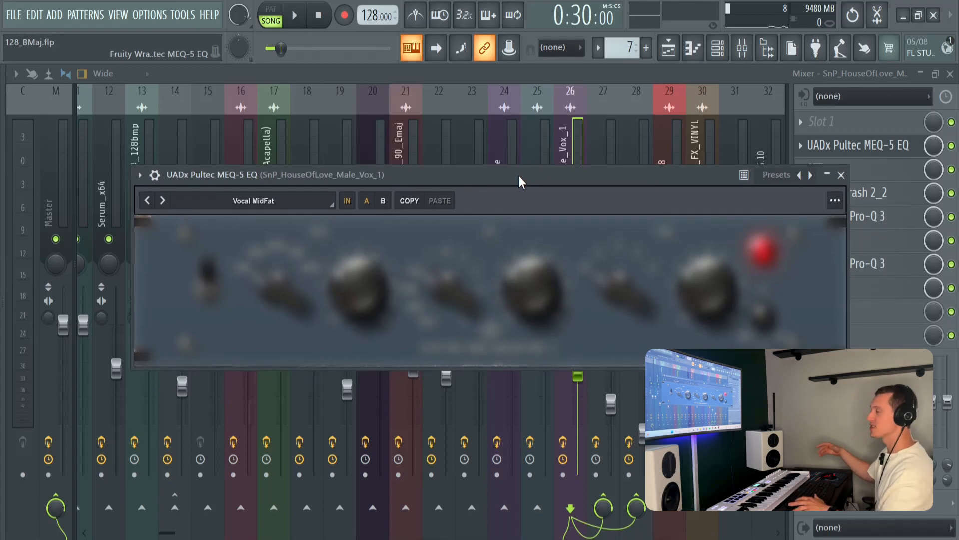
left_click_drag(520, 173, 514, 168)
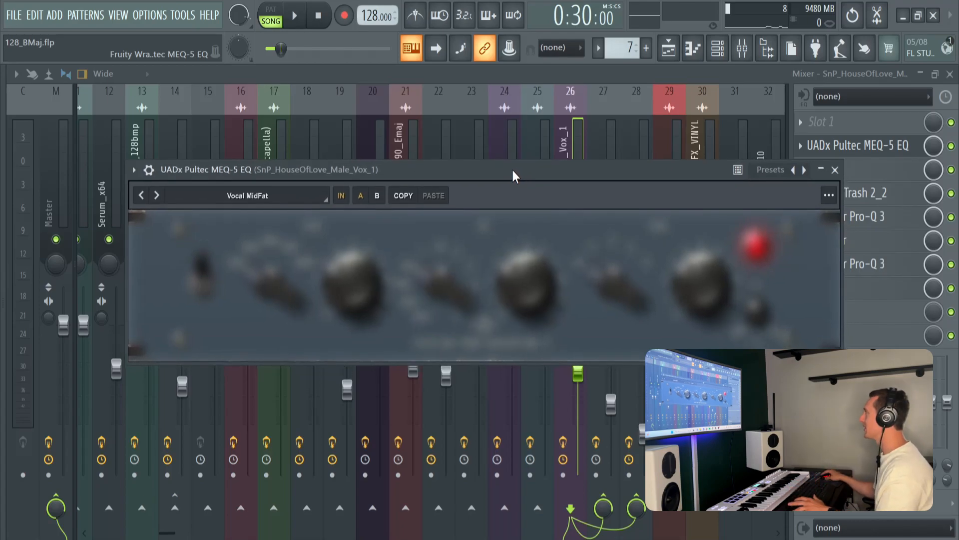
key("Escape")
Step: Examine the vocal's OTT, iZotope Trash 2 and first FabFilter Pro-Q 3 settings
left_click(815, 169)
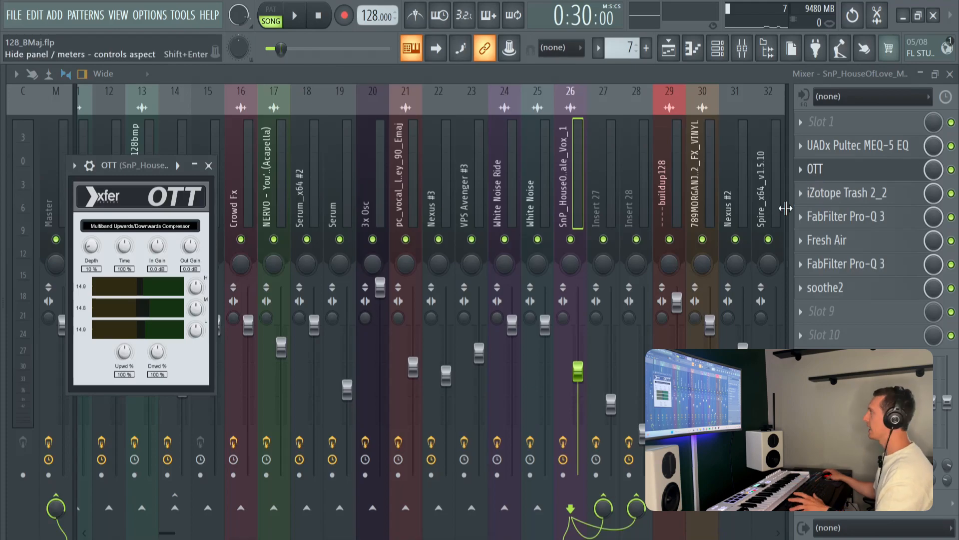
left_click(819, 193)
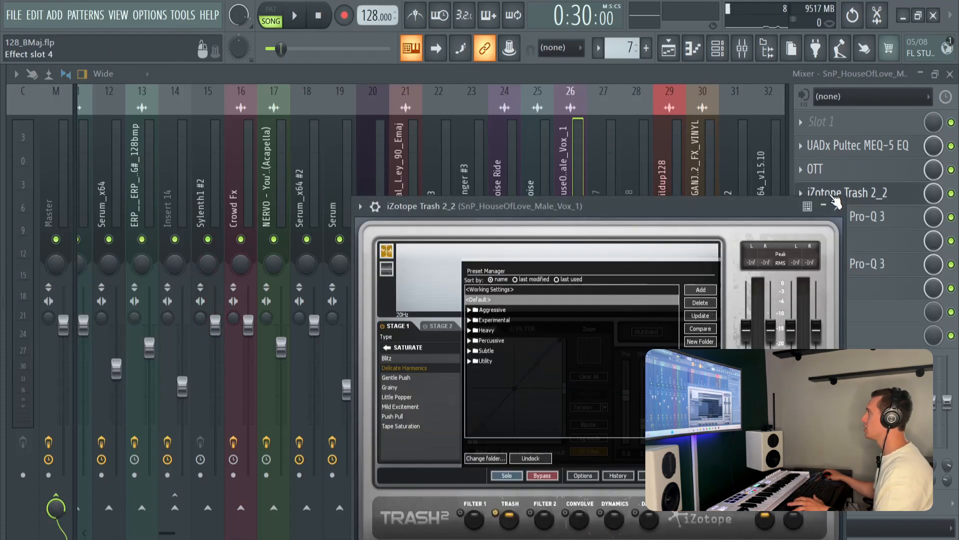
left_click(867, 216)
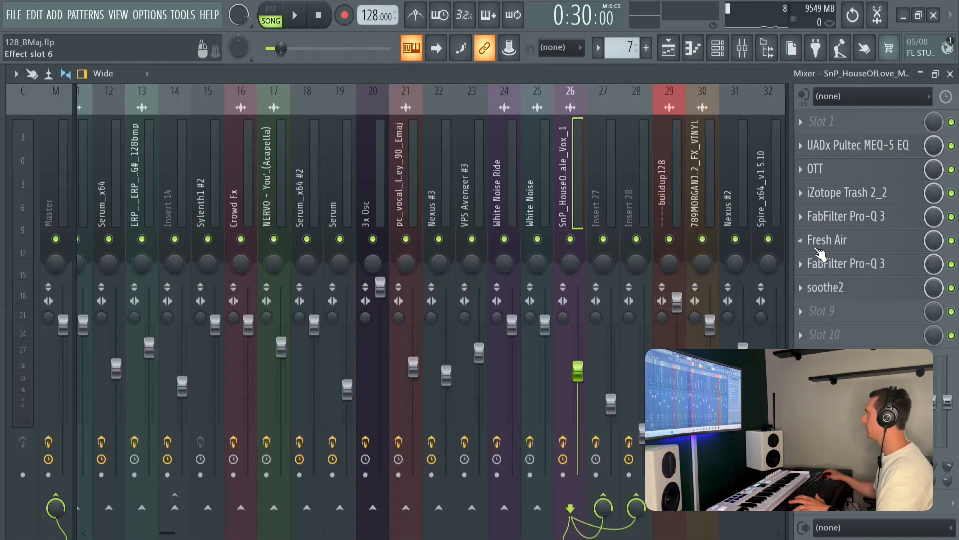
Step: Examine the vocal's Fresh Air, second FabFilter Pro-Q 3 and soothe2 settings, and close soothe2
left_click(822, 242)
left_click_drag(492, 207, 487, 160)
key("Escape")
left_click(852, 264)
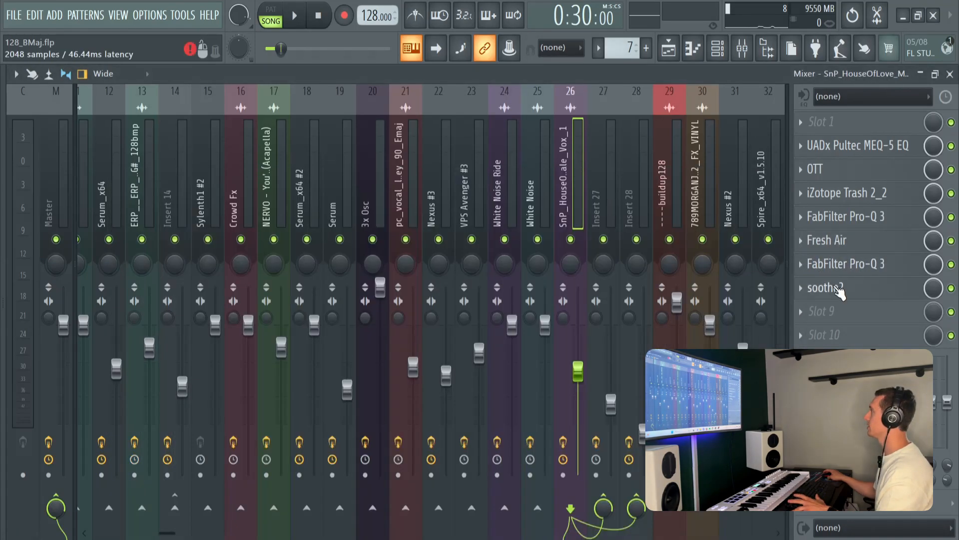
left_click(837, 287)
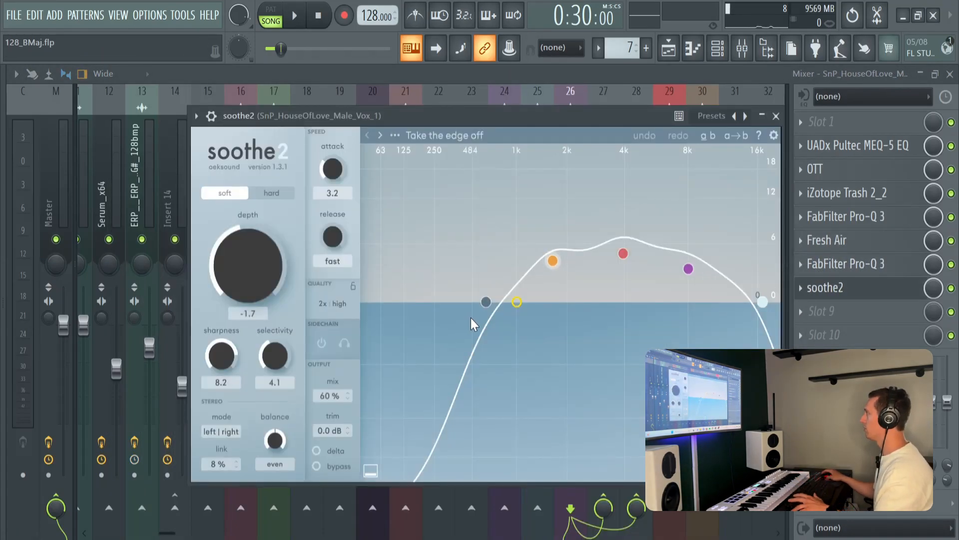
key("Escape")
Step: Inspect the vocal's send tracks Insert 27 and Insert 28, and close the SnP_Preacher_Male_Vox_1 clip settings
left_click(607, 200)
left_click(631, 197)
left_click(610, 197)
left_click(627, 200)
left_click(609, 202)
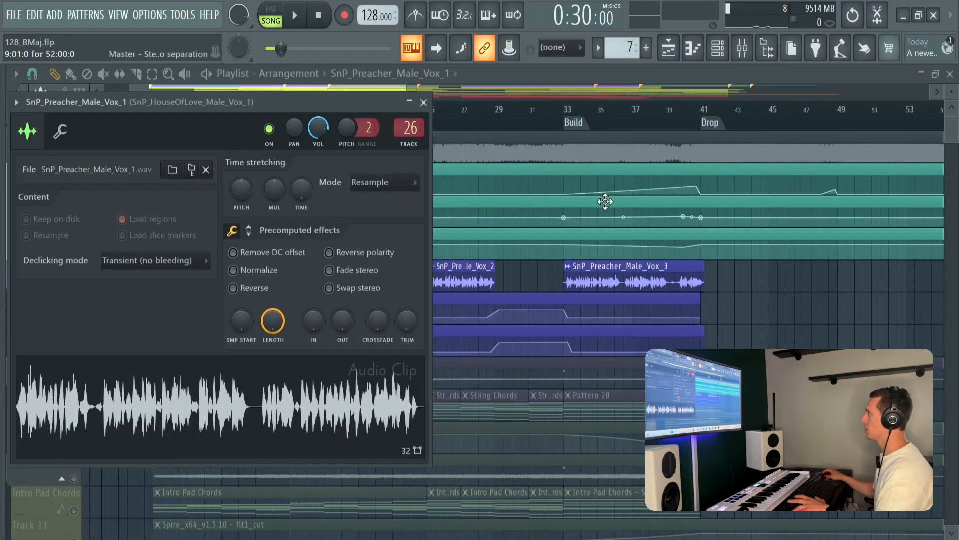
key("Escape")
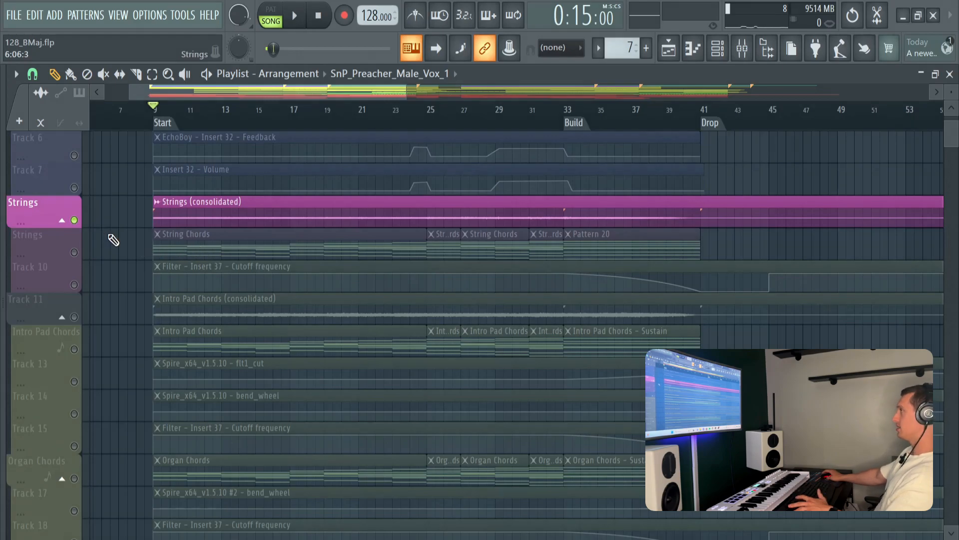
Step: Audition the consolidated Strings and the consolidated Intro Pad Chords on Track 11, each soloed from the Start marker
key("space")
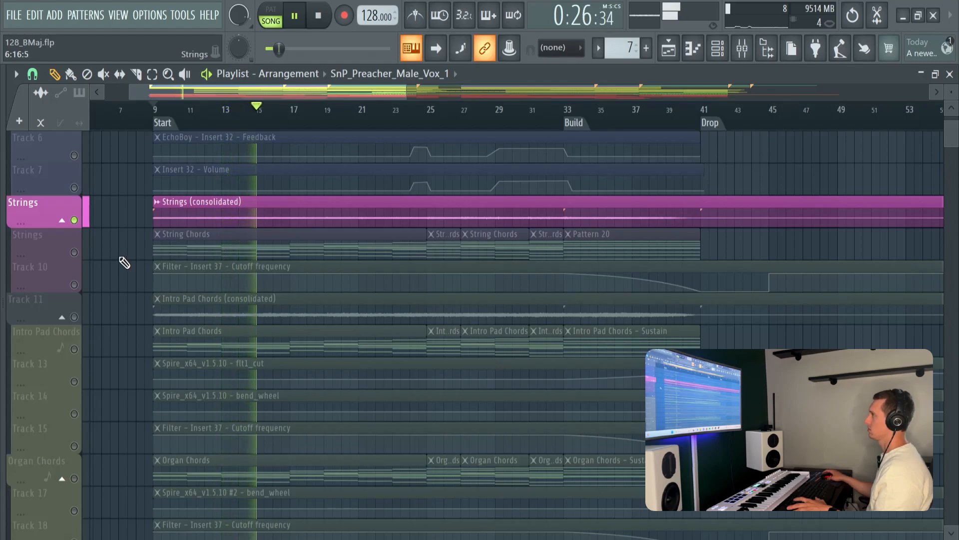
key("space")
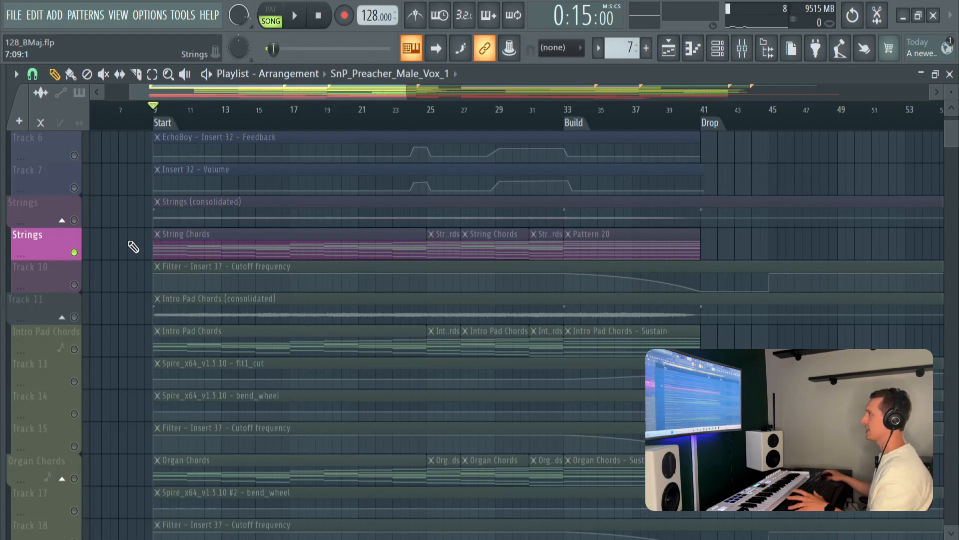
key("shift+s")
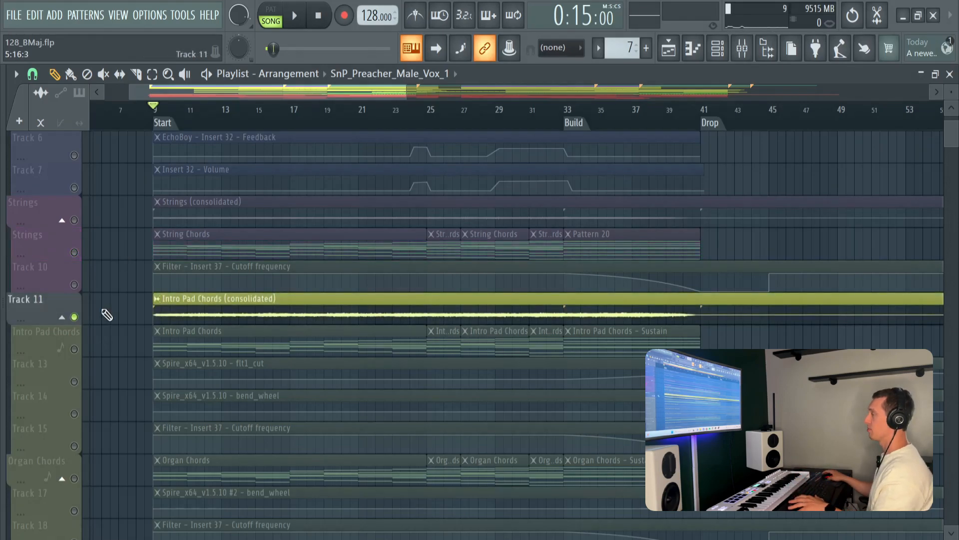
key("space")
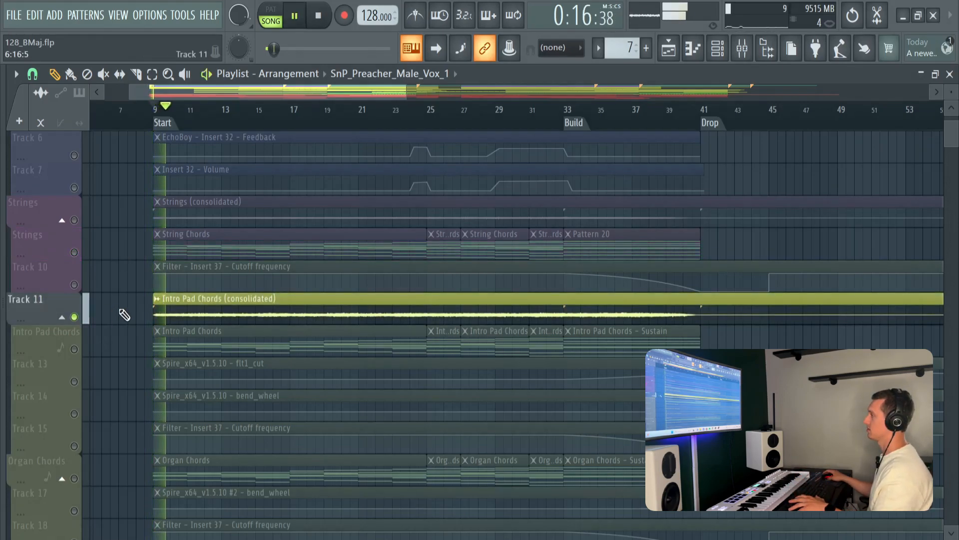
scroll(128, 313, "down", 1)
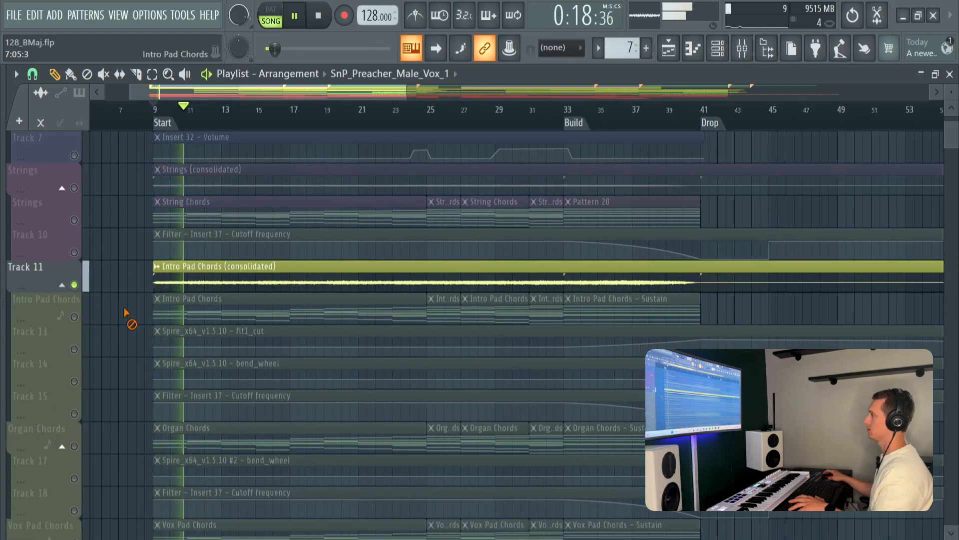
key("space")
Step: Solo Intro Pad Chords with Tracks 13 to 15 and audition the pad from Start with its Spire synth open
right_click(75, 317)
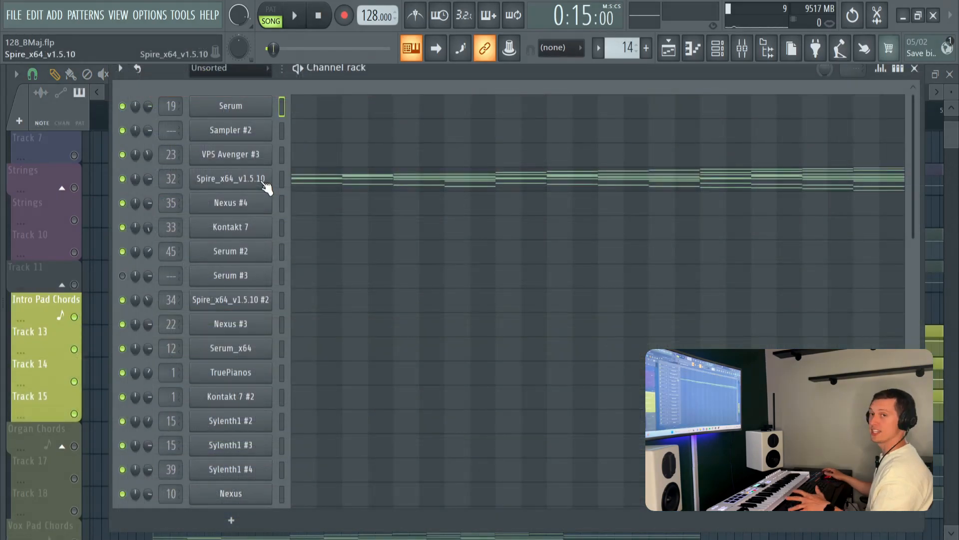
left_click(264, 180)
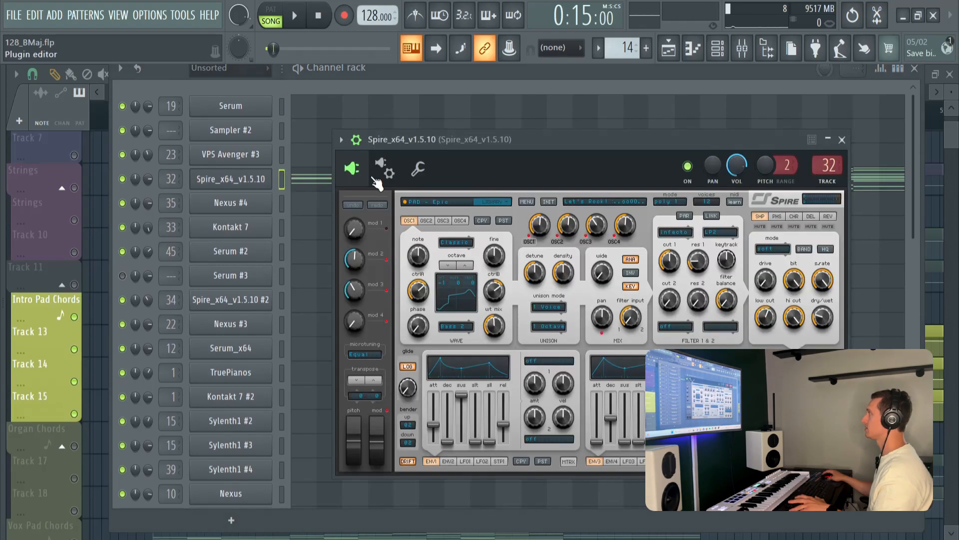
key("space")
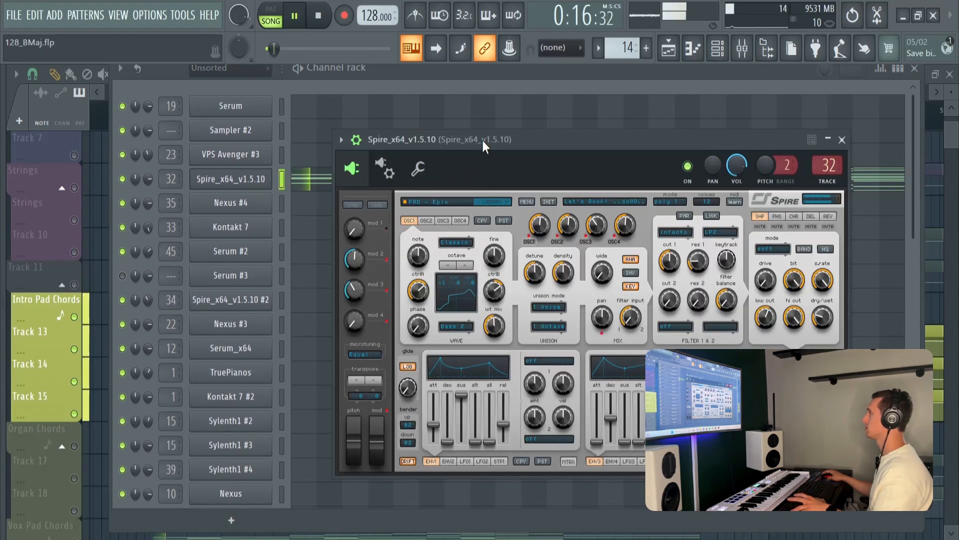
key("space")
key("Escape")
Step: Examine the UADx Pultec MEQ-5 EQ, FabFilter Pro-Q 3 and soothe2 settings on the pad's Spire mixer track
double_click(172, 177)
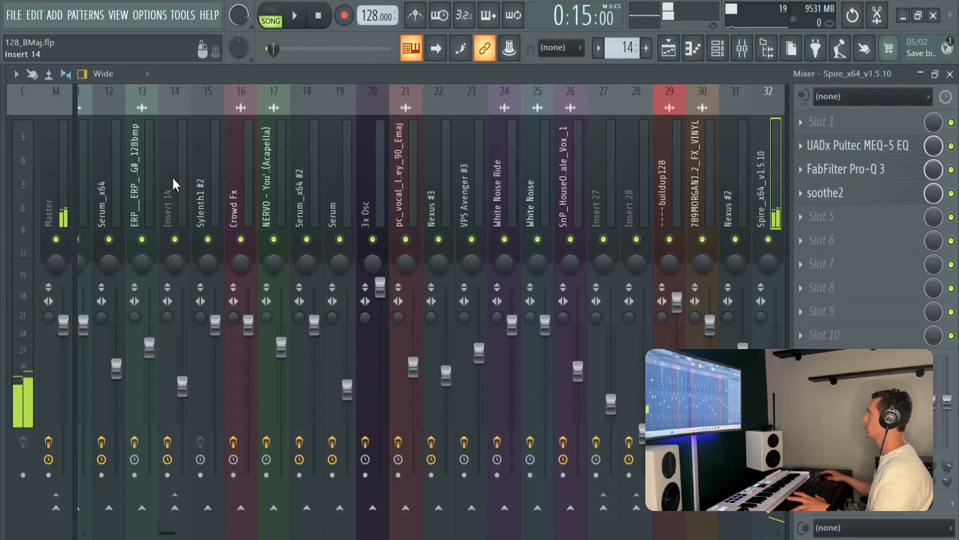
left_click(859, 147)
key("Escape")
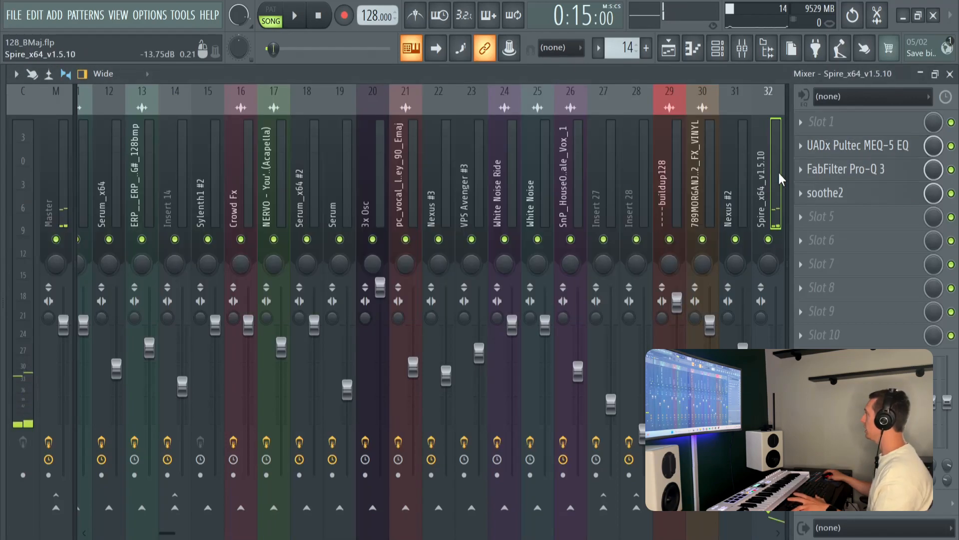
left_click(844, 170)
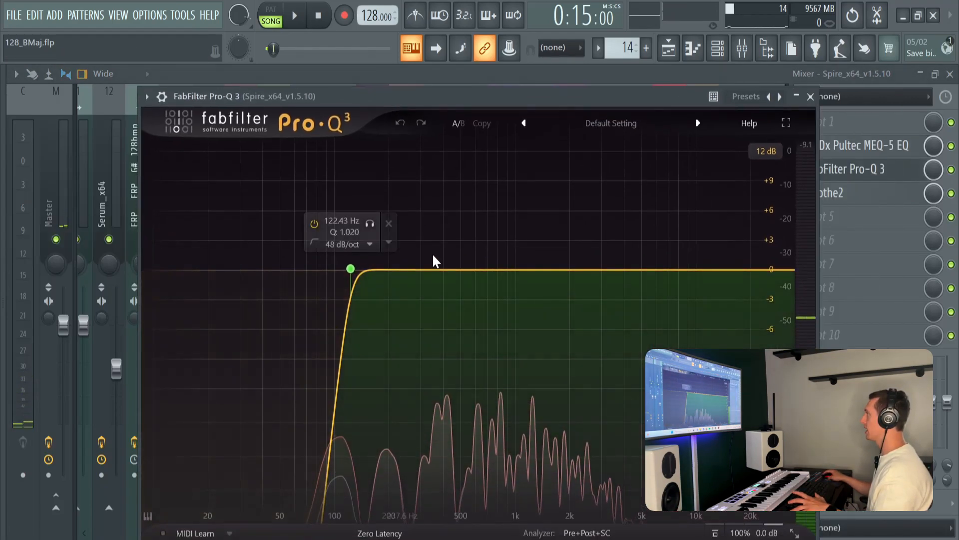
key("Escape")
left_click(844, 193)
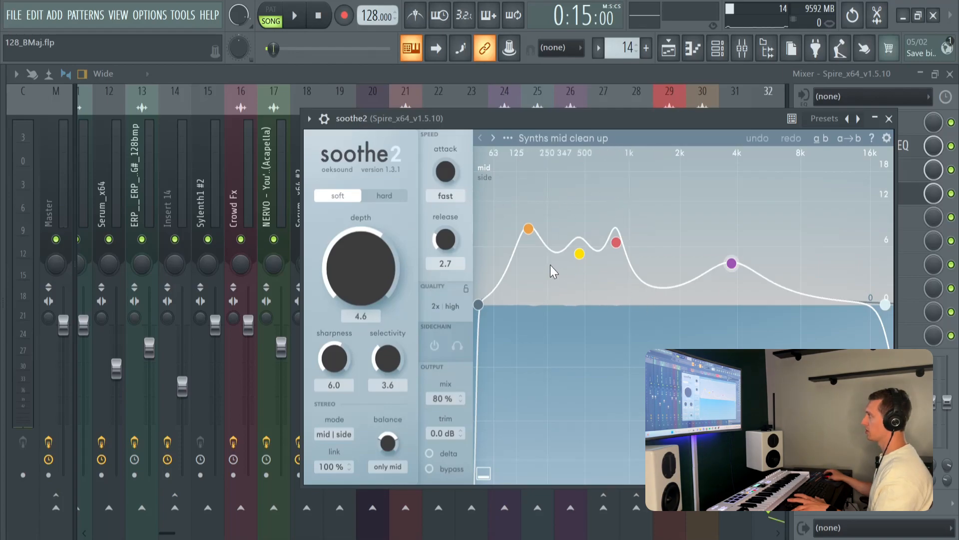
key("Escape")
Step: Follow the Spire pad's routing to Insert 36 and inspect its Fruity Filter
scroll(713, 163, "down", 6)
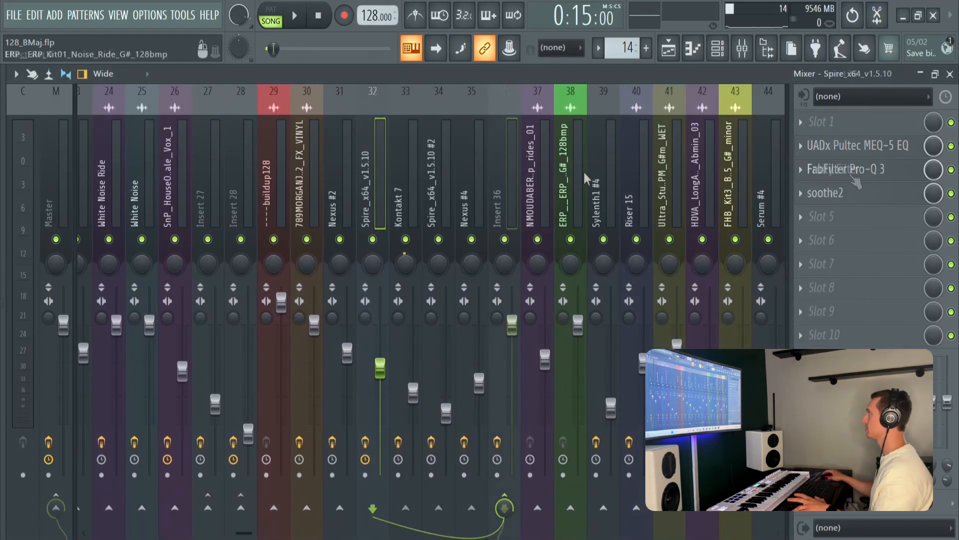
left_click(506, 170)
left_click(852, 176)
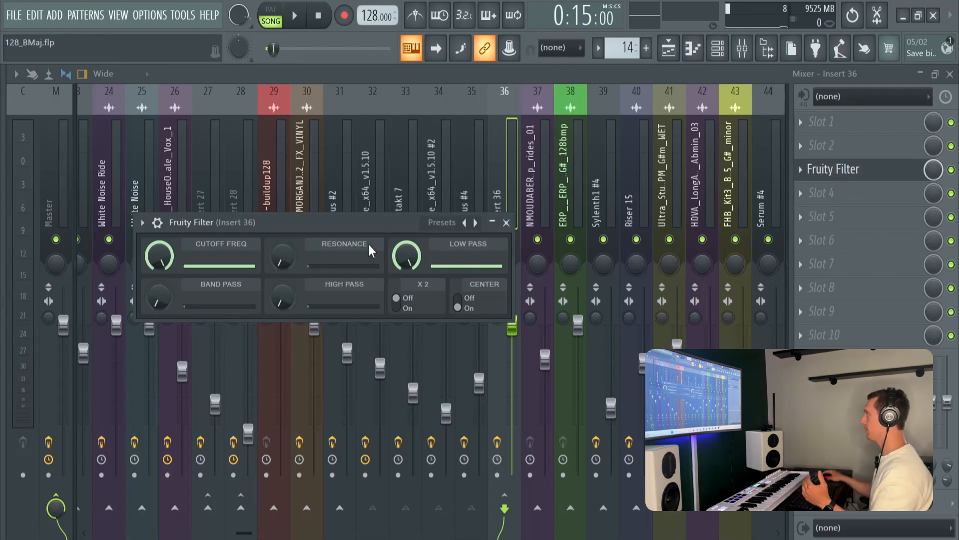
Step: Audition the Organ Chords and the Vox Pad Chords in the playlist, each soloed from the Start marker
key("F5")
key("space")
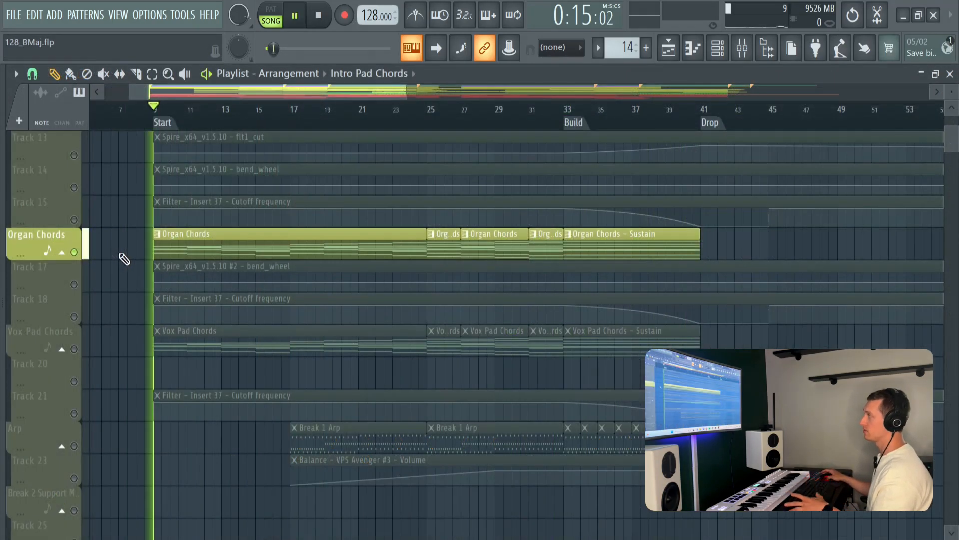
key("space")
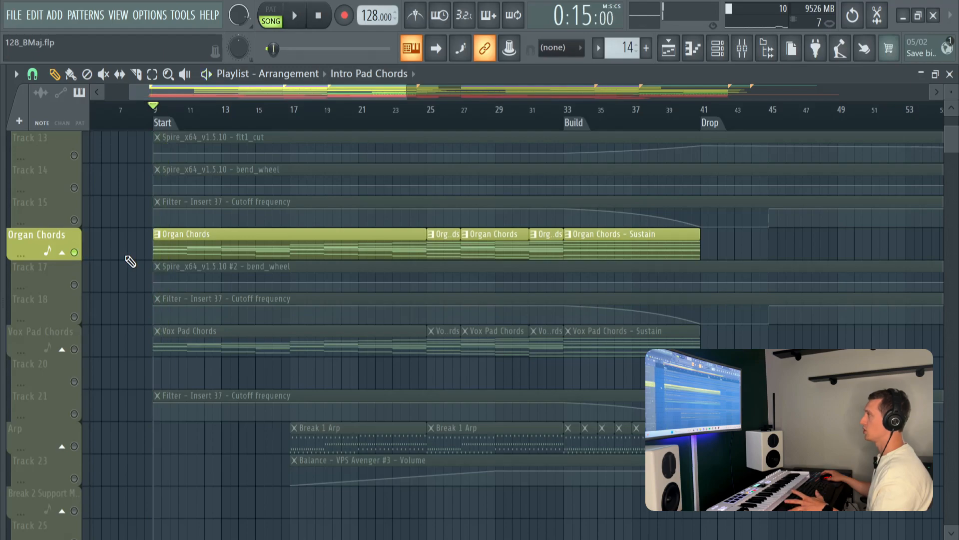
scroll(129, 272, "down", 2)
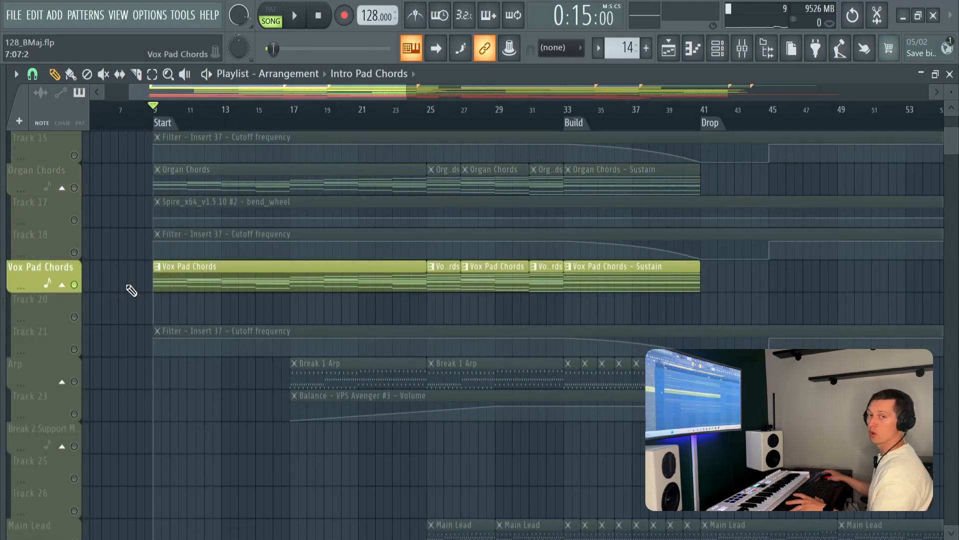
key("space")
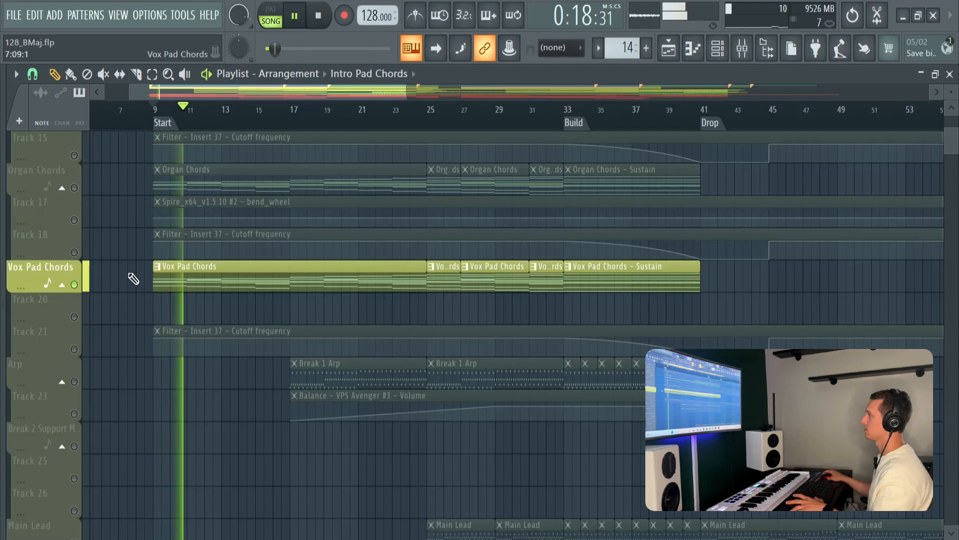
key("space")
left_click(318, 15)
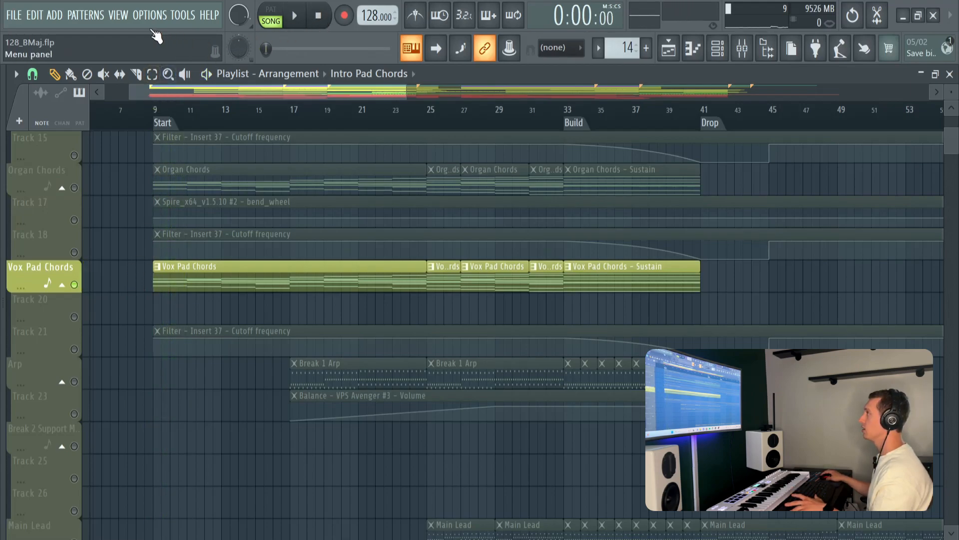
left_click(156, 110)
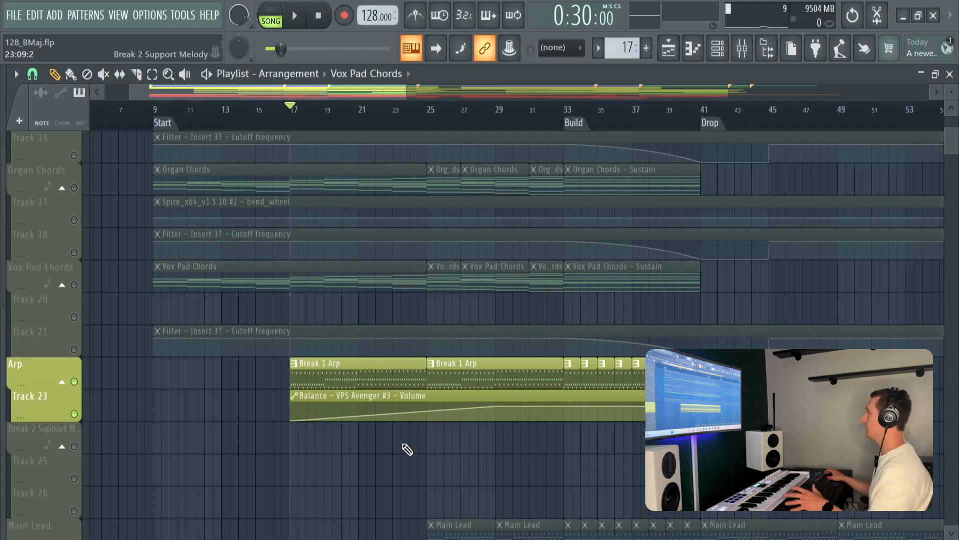
Step: Audition the soloed Arp with its volume automation from bar 25, and view its VPS Avenger #3 notes in the Channel rack
scroll(415, 435, "down", 2)
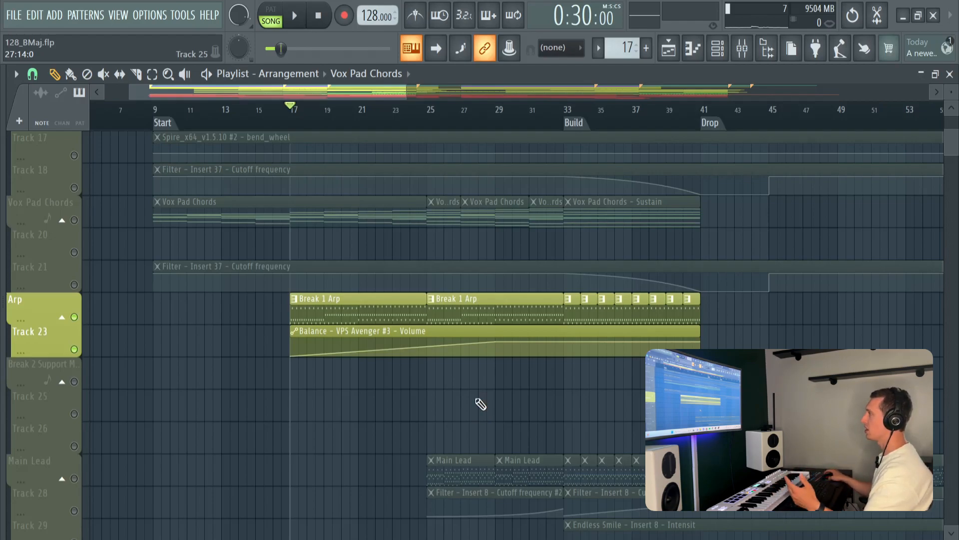
left_click(430, 127)
key("space")
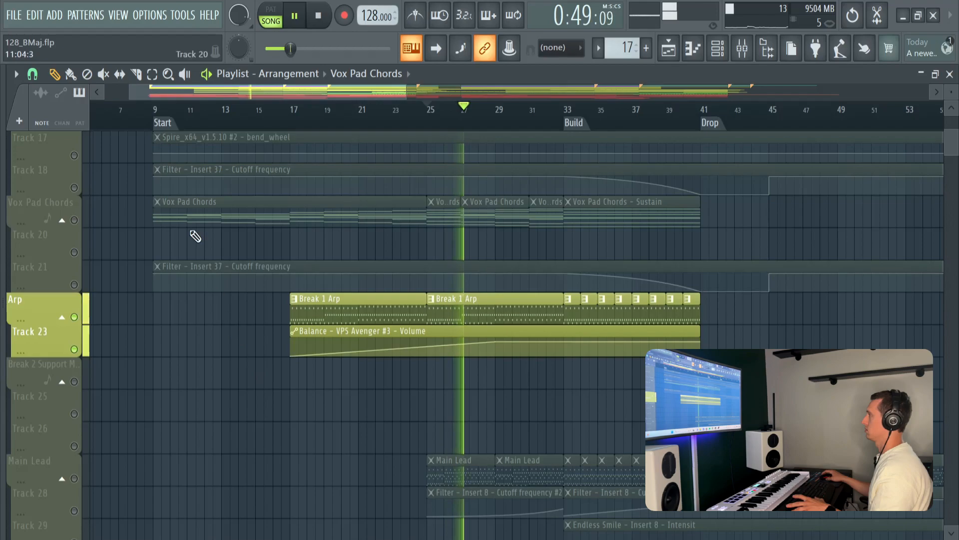
key("space")
key("F6")
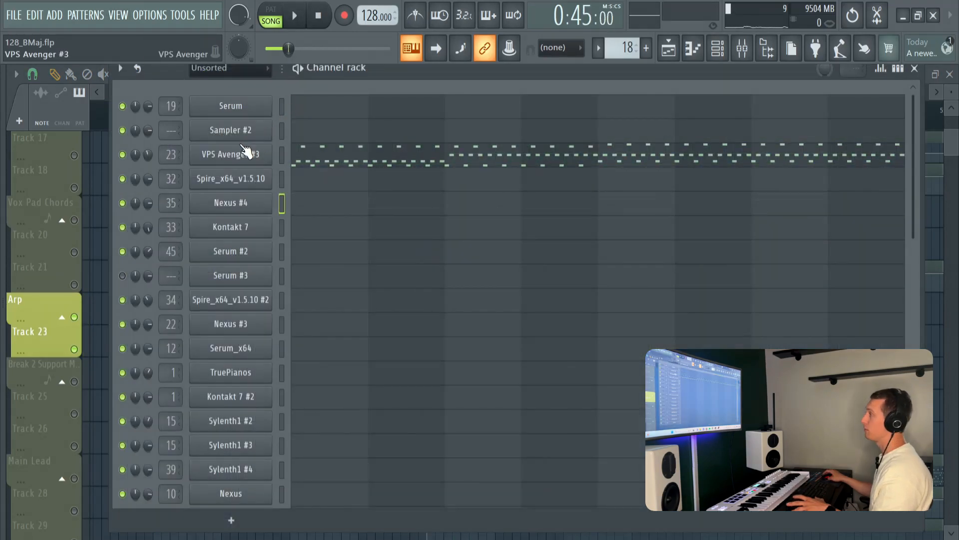
mouse_move(396, 73)
left_mouse_down()
mouse_move(397, 94)
mouse_move(395, 81)
left_mouse_up()
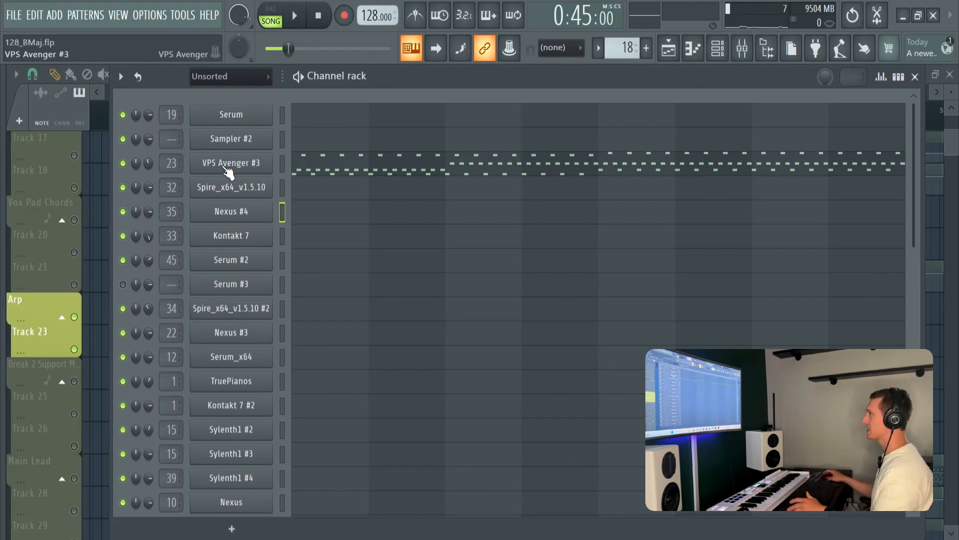
mouse_move(411, 76)
left_mouse_down()
mouse_move(426, 95)
mouse_move(427, 80)
left_mouse_up()
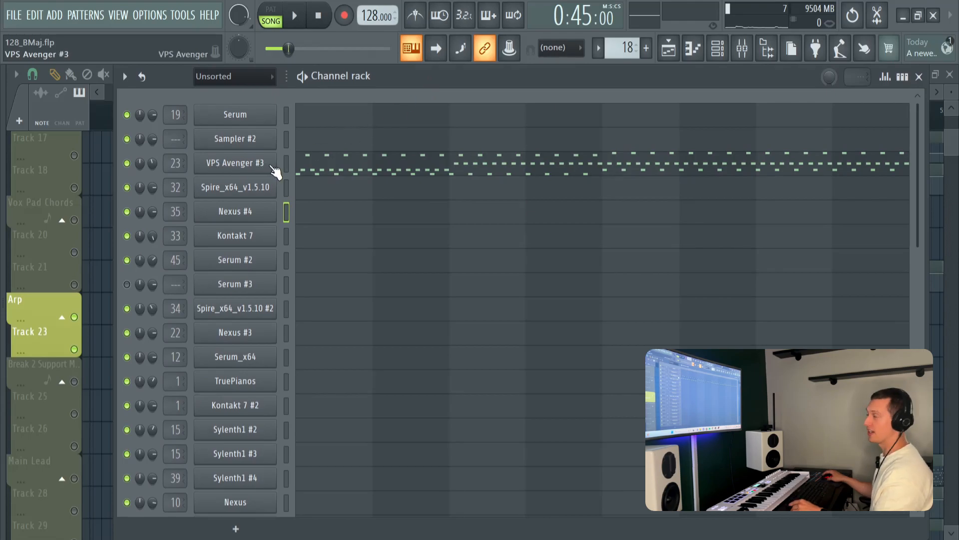
Step: Solo the Main Lead together with automation Tracks 28 and 29, and place the playhead shortly before the Drop
key("F5")
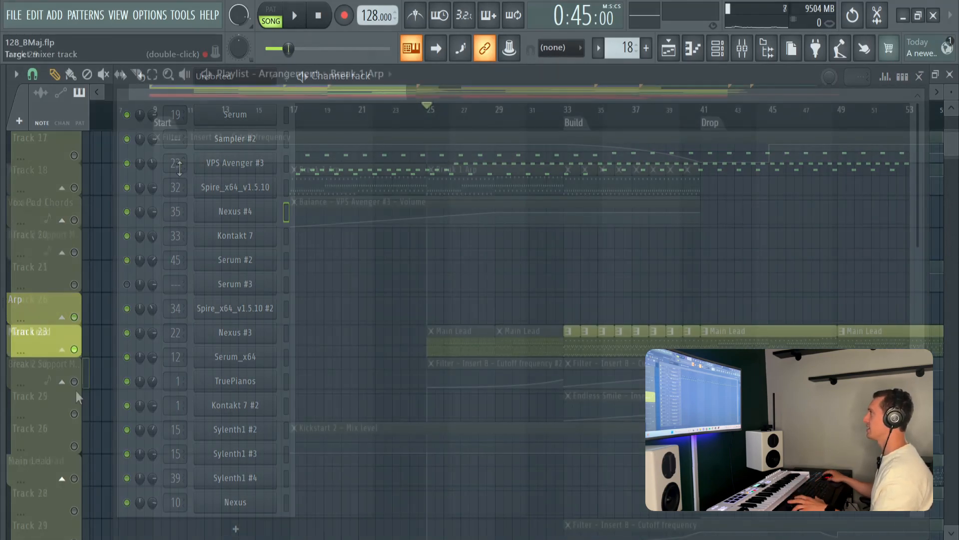
left_click(74, 381)
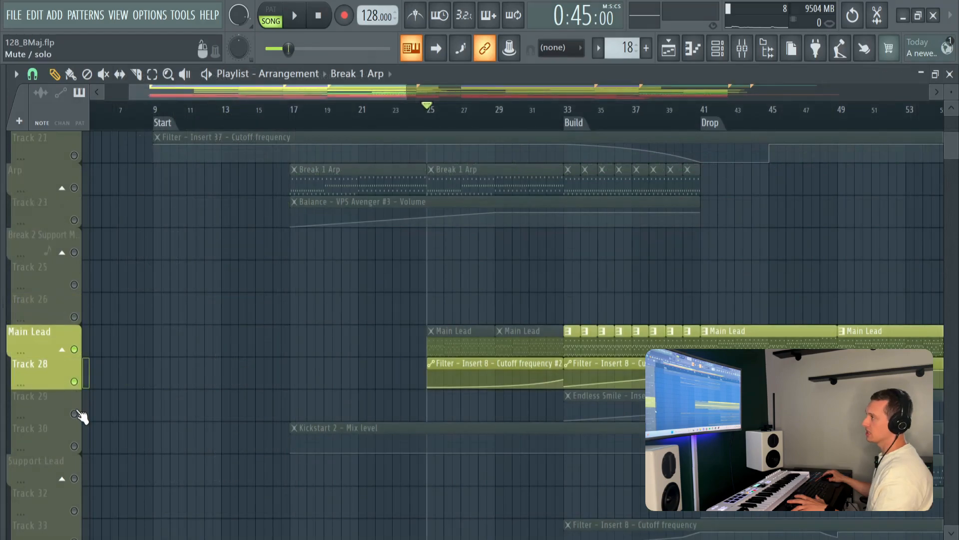
left_click(74, 414)
left_click(674, 118)
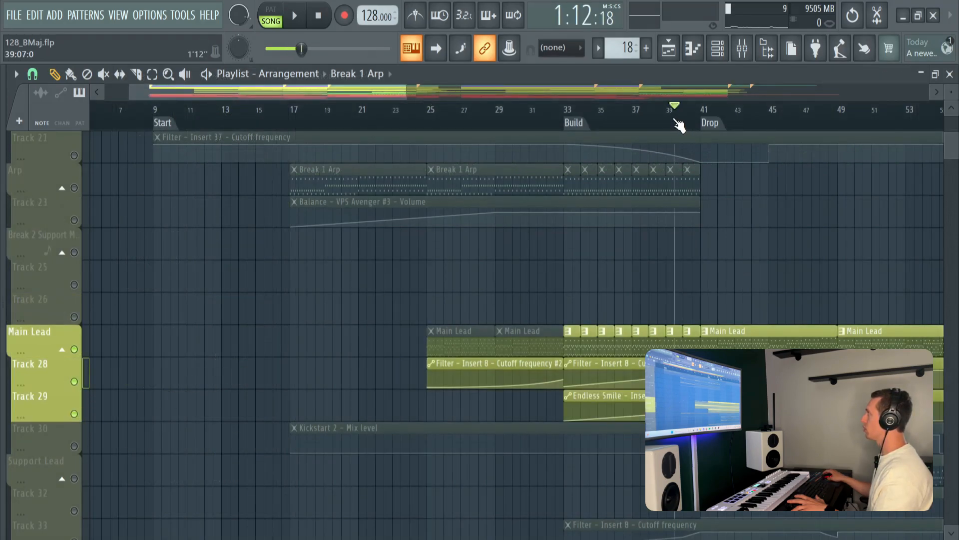
Step: Audition the soloed Reece Bass from bar 17
left_click_drag(372, 96, 418, 97)
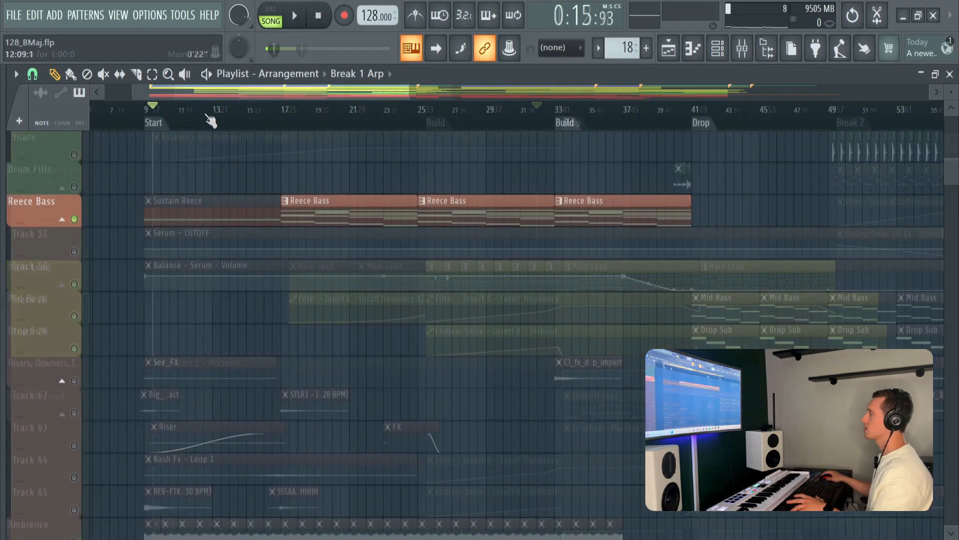
left_click_drag(208, 118, 286, 122)
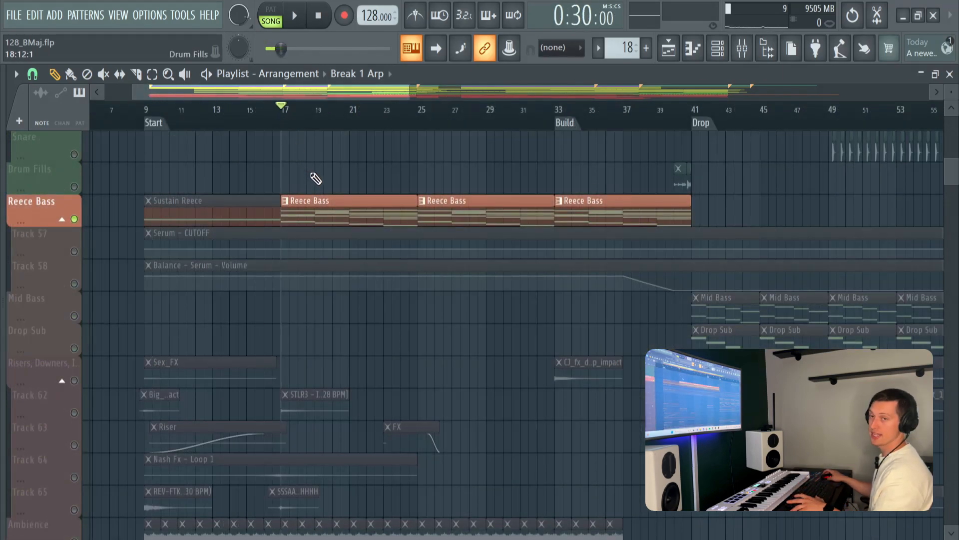
key("space")
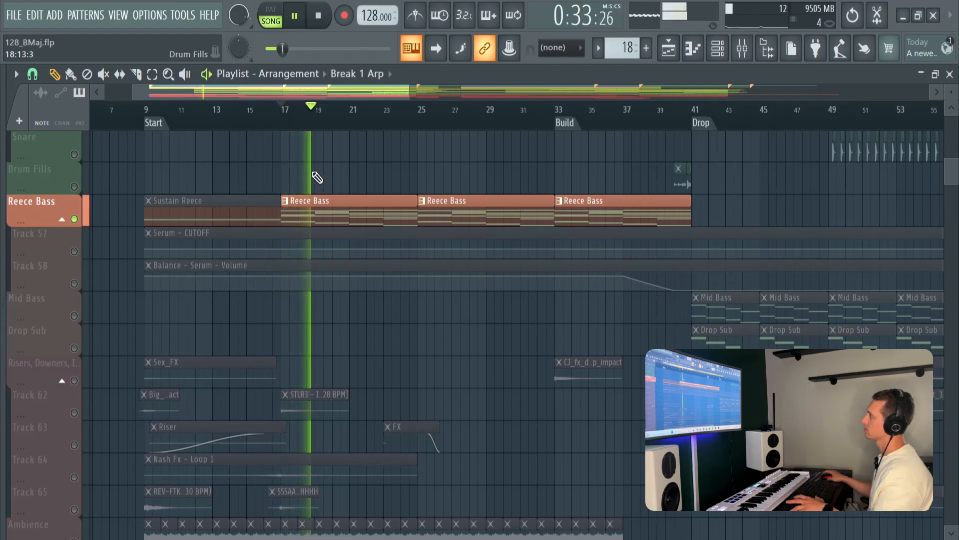
key("space")
Step: Audition Track 50 soloed with the White Noise Ride volume automation on Track 51, from bar 25 and then around bar 29
scroll(71, 334, "up", 5)
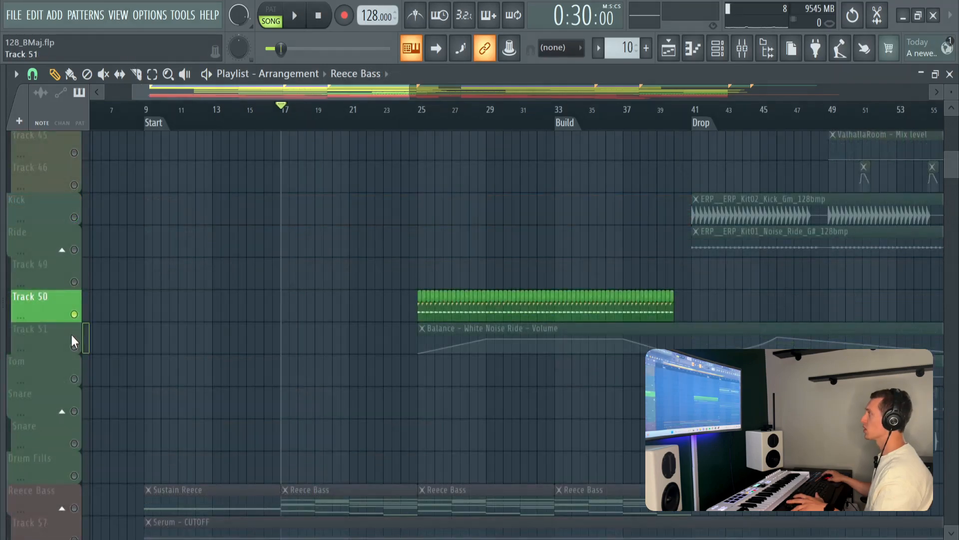
left_click(78, 346)
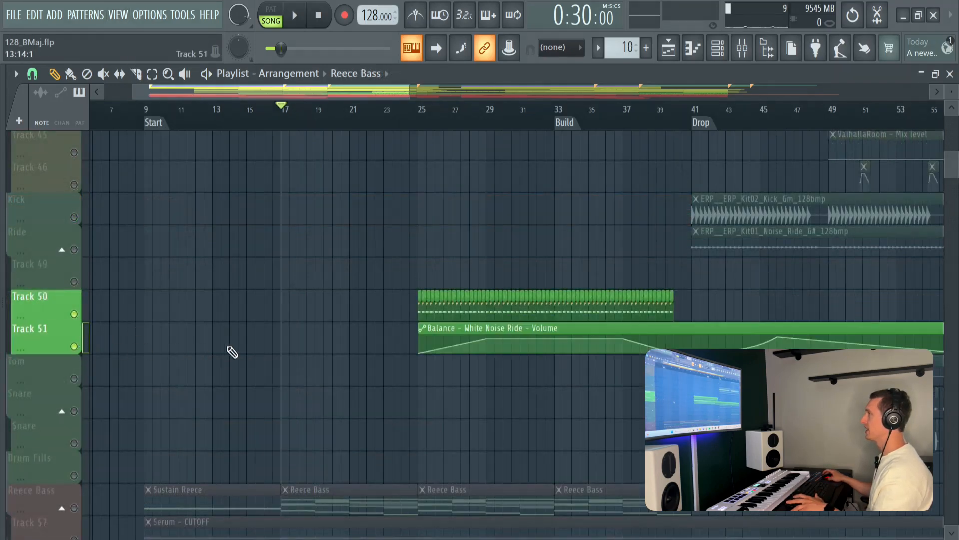
left_click(418, 128)
key("space")
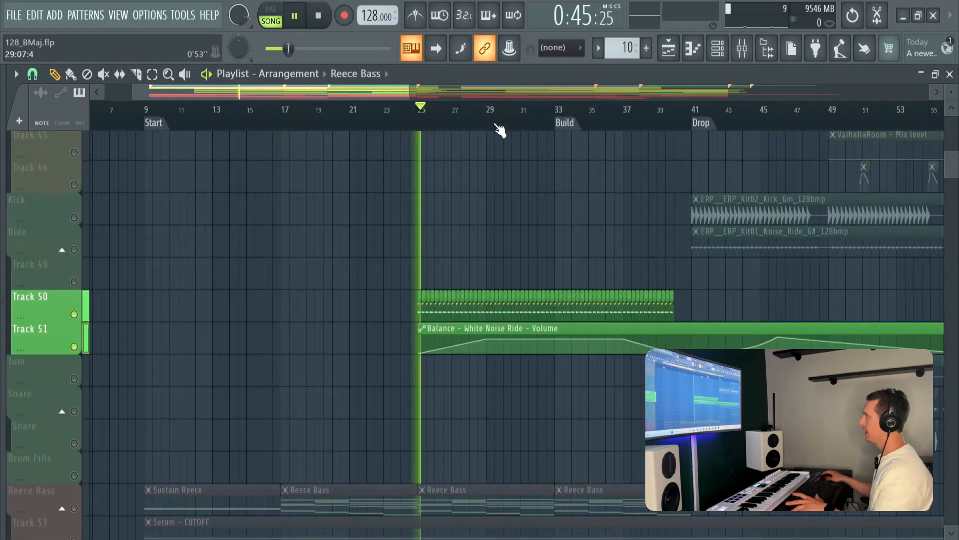
left_click(497, 128)
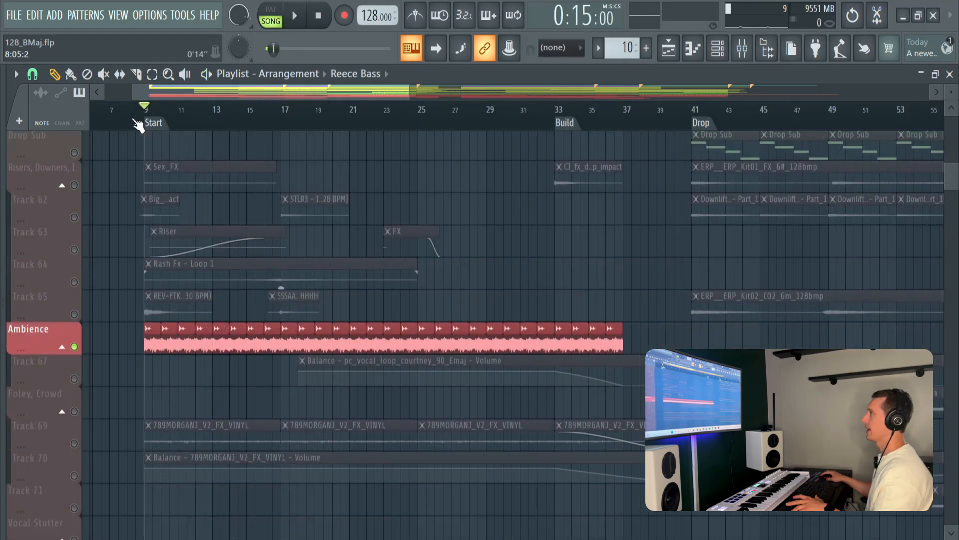
Step: Solo the risers, downers and impacts with Tracks 62 to 65, and audition them at several points between Start and Build
mouse_move(74, 218)
left_mouse_down()
mouse_move(76, 300)
mouse_move(103, 313)
left_mouse_up()
key("space")
left_click(267, 109)
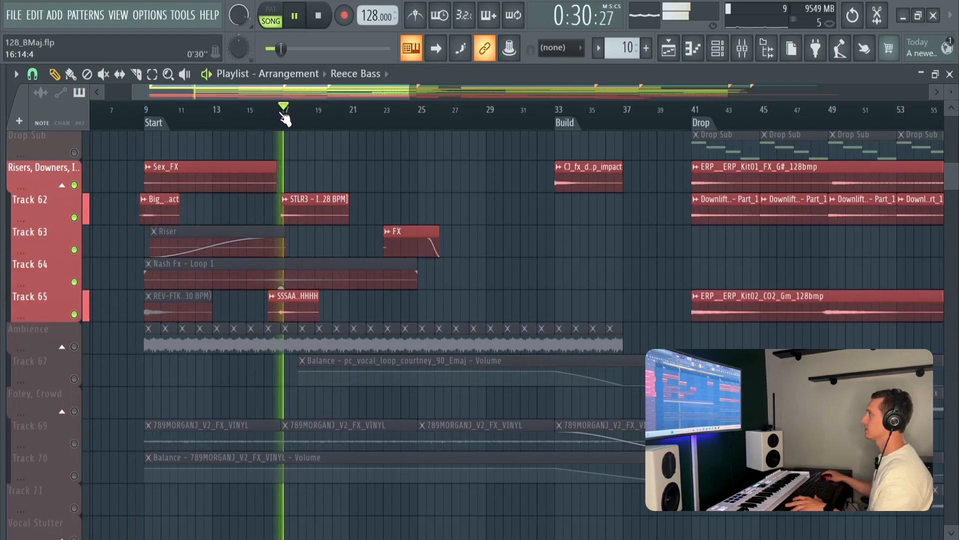
left_click_drag(278, 120, 404, 119)
left_click(560, 108)
key("space")
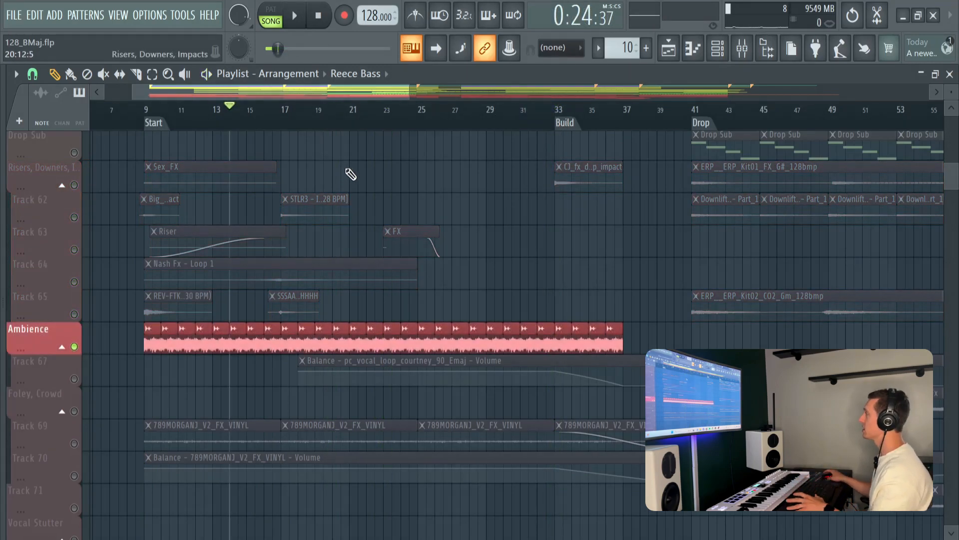
Step: Audition the Ambience vocal loop, then inspect the Fruity Stereo Shaper on its mixer track and close it
key("space")
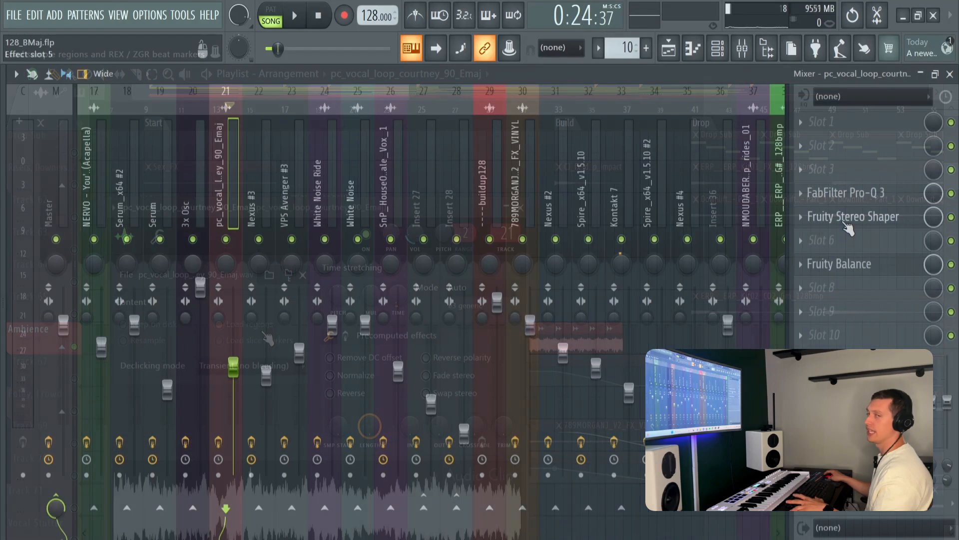
left_click(845, 219)
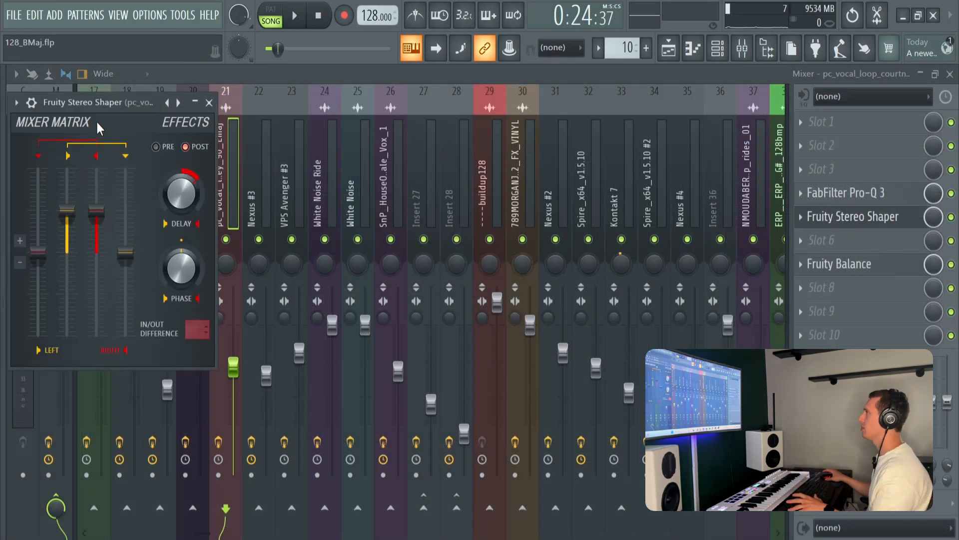
left_click_drag(94, 107, 175, 118)
key("Escape")
key("Escape")
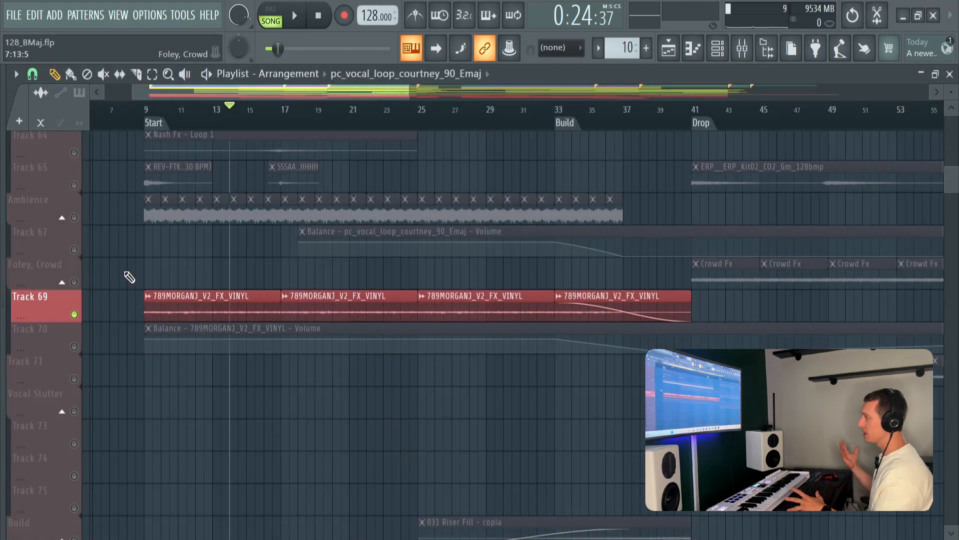
Step: Audition the soloed vinyl FX loop on Track 69 from around bar 14
key("space")
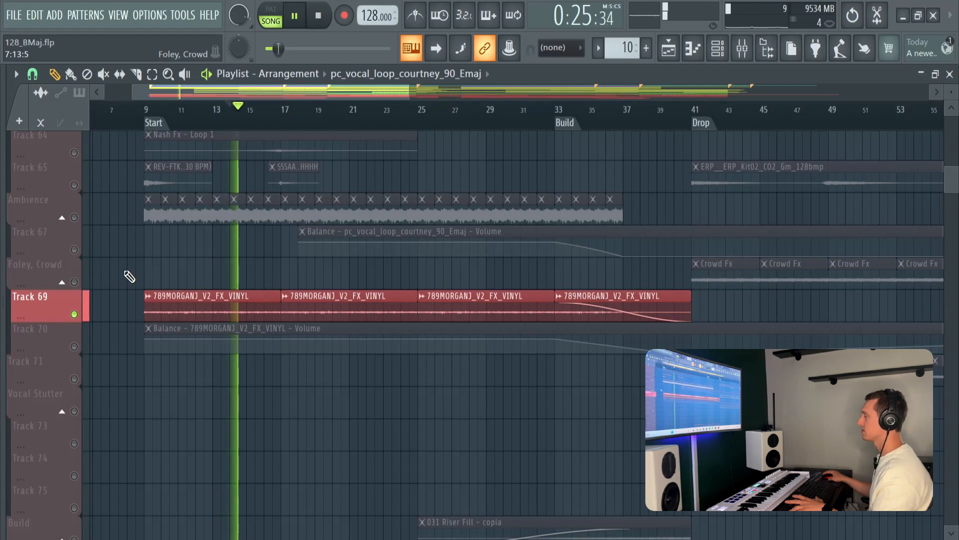
key("space")
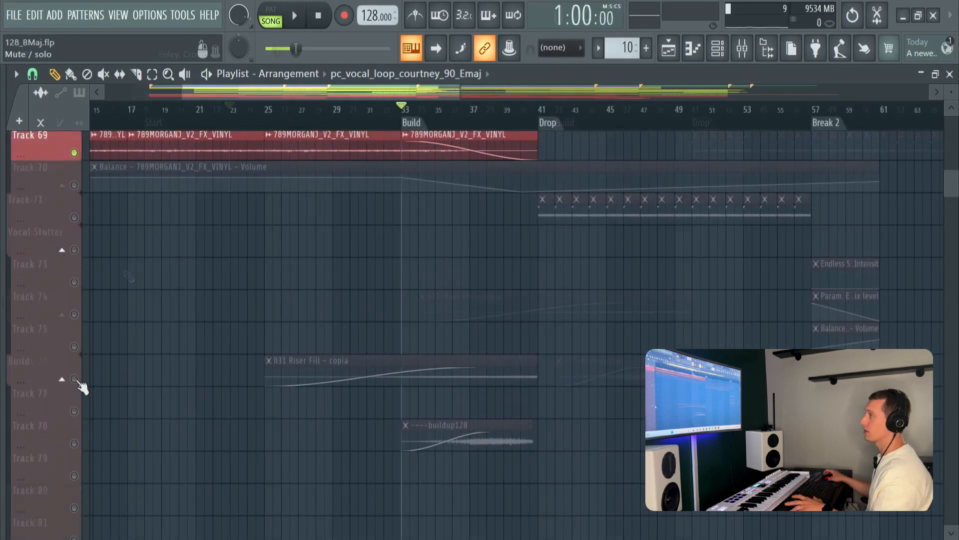
Step: Solo Tracks 77 and 78 and audition the buildup128 clip from bar 37
mouse_move(75, 379)
left_mouse_down()
mouse_move(68, 402)
mouse_move(77, 421)
mouse_move(135, 456)
left_mouse_up()
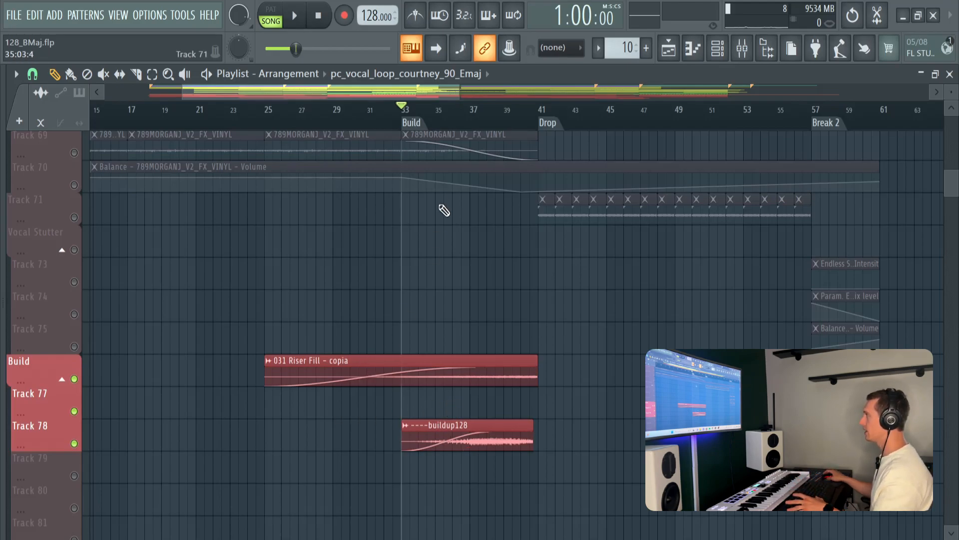
left_click(74, 379)
left_click(472, 109)
key("space")
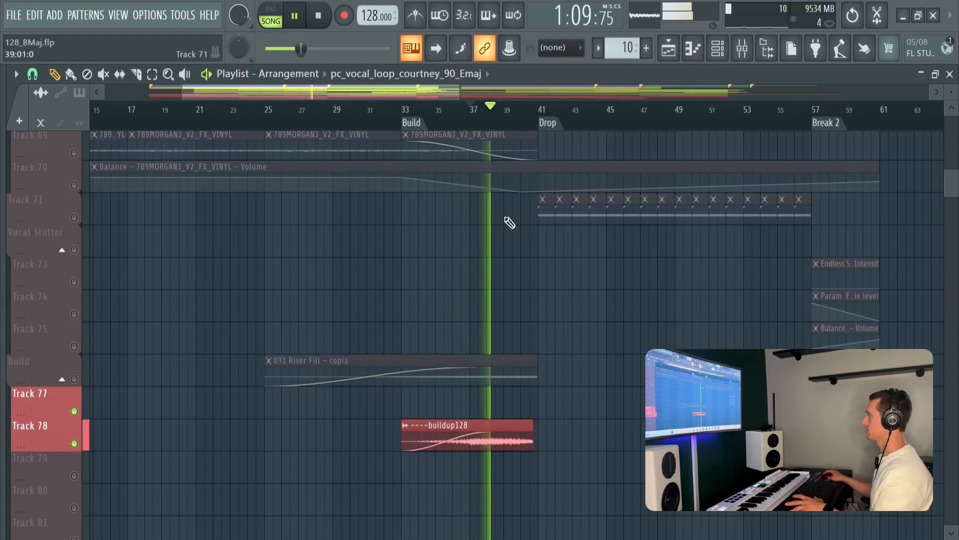
key("space")
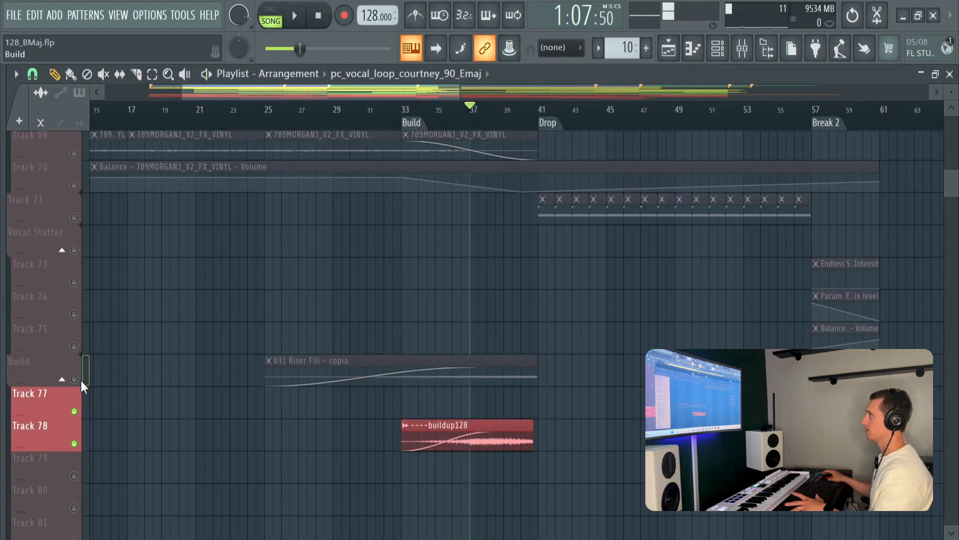
Step: Solo only the Build track and audition its Riser Fill clip from around bar 36
left_click(320, 17)
right_click(75, 380)
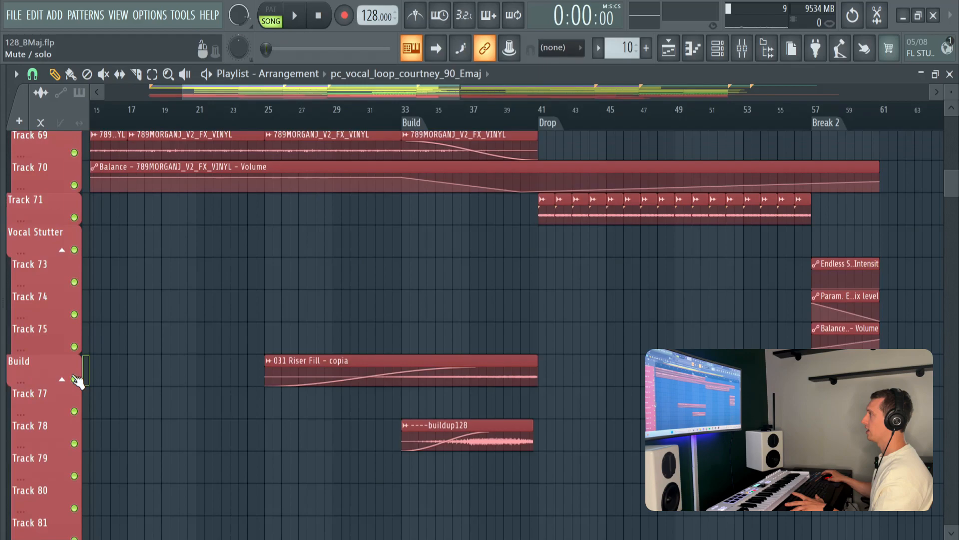
left_click(453, 108)
right_click(74, 379)
key("space")
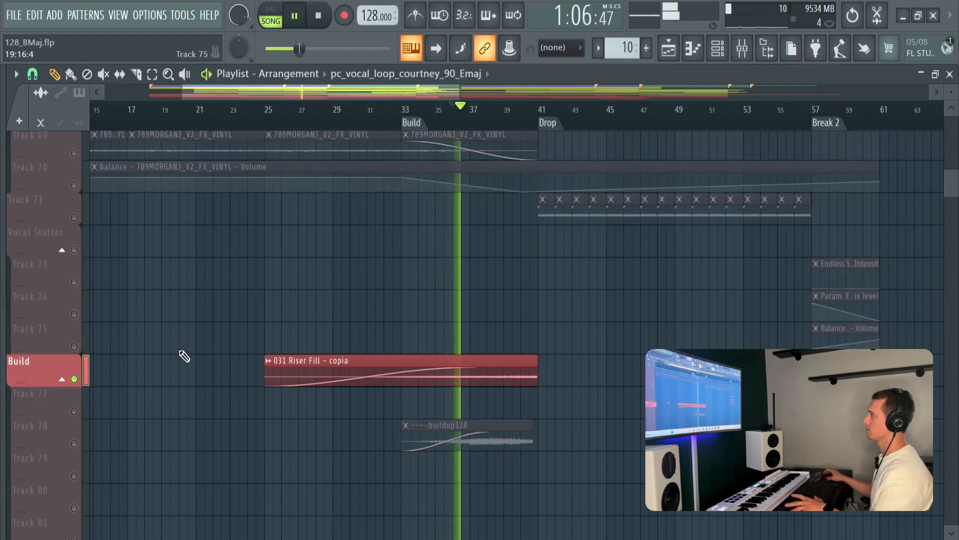
key("space")
Step: Examine the master automation on Tracks 2 to 4: Endless Smile intensity, stereo separation and volume through the Build
scroll(185, 356, "up", 4)
scroll(182, 350, "up", 15)
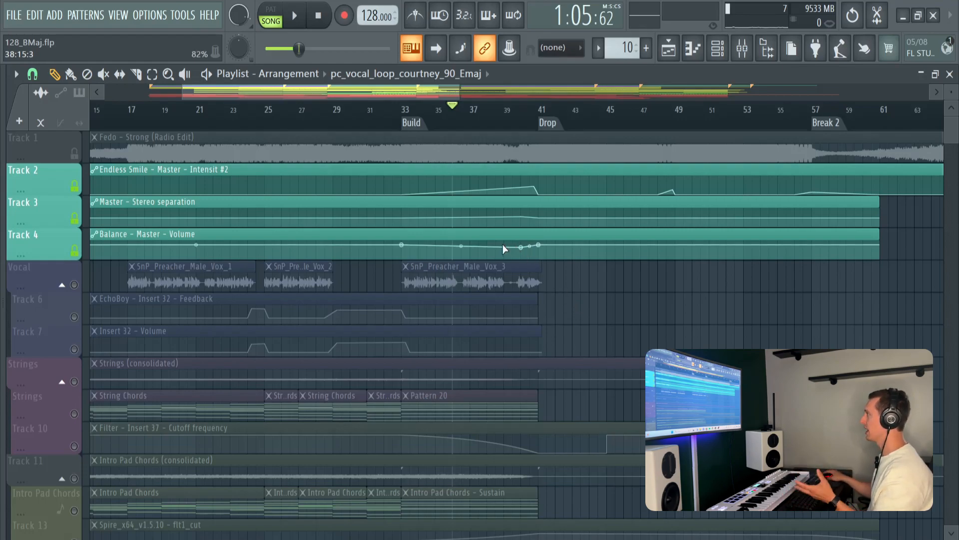
scroll(505, 246, "down", 5)
scroll(494, 249, "down", 4)
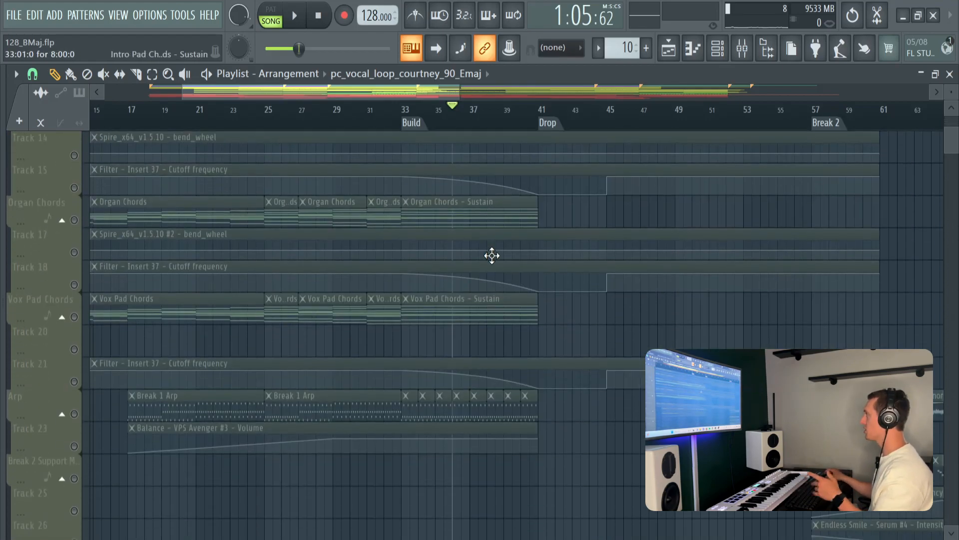
scroll(490, 255, "up", 9)
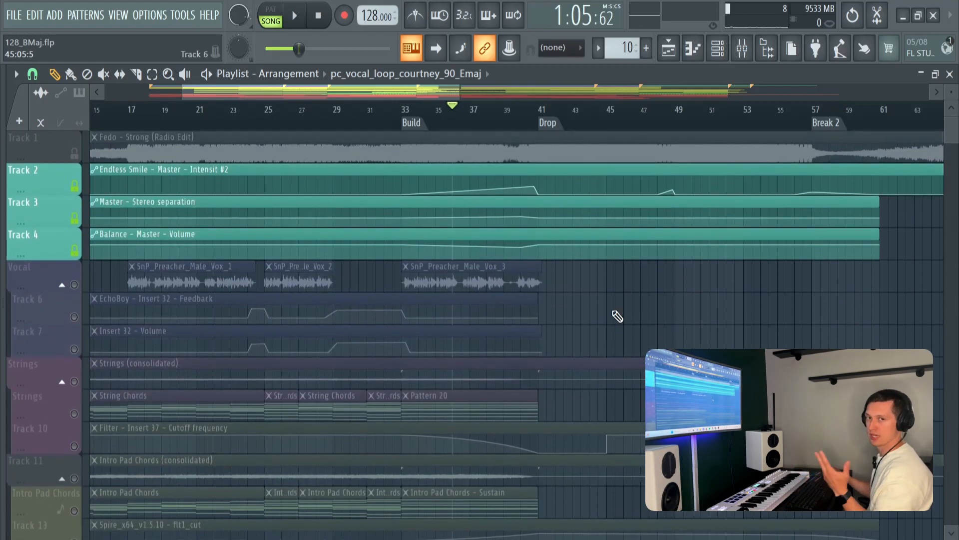
scroll(618, 317, "up", 4)
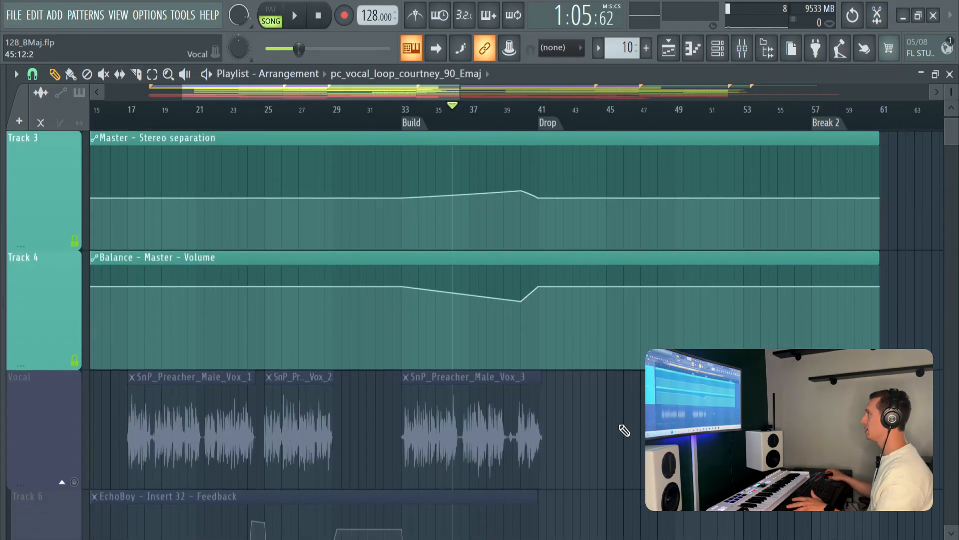
scroll(624, 427, "up", 2)
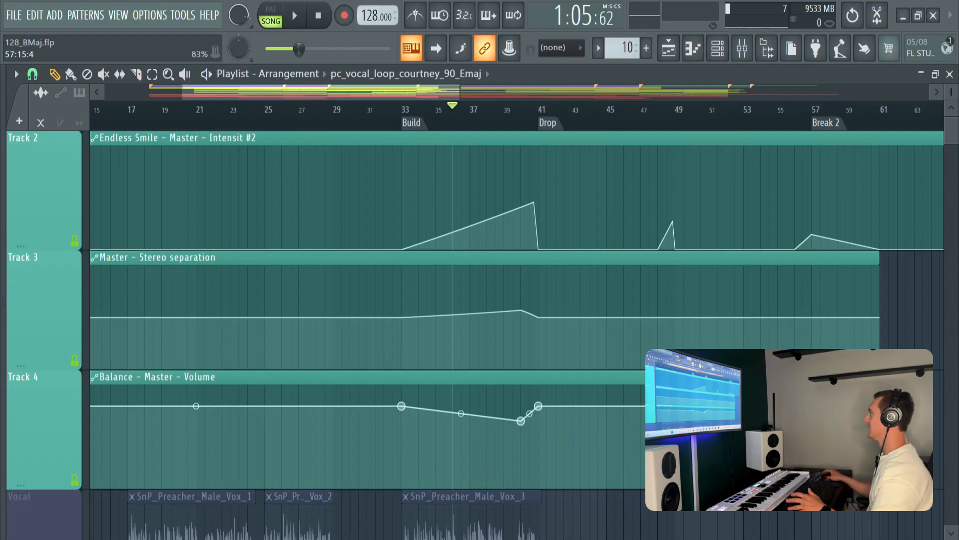
scroll(518, 334, "up", 1)
scroll(517, 335, "down", 1)
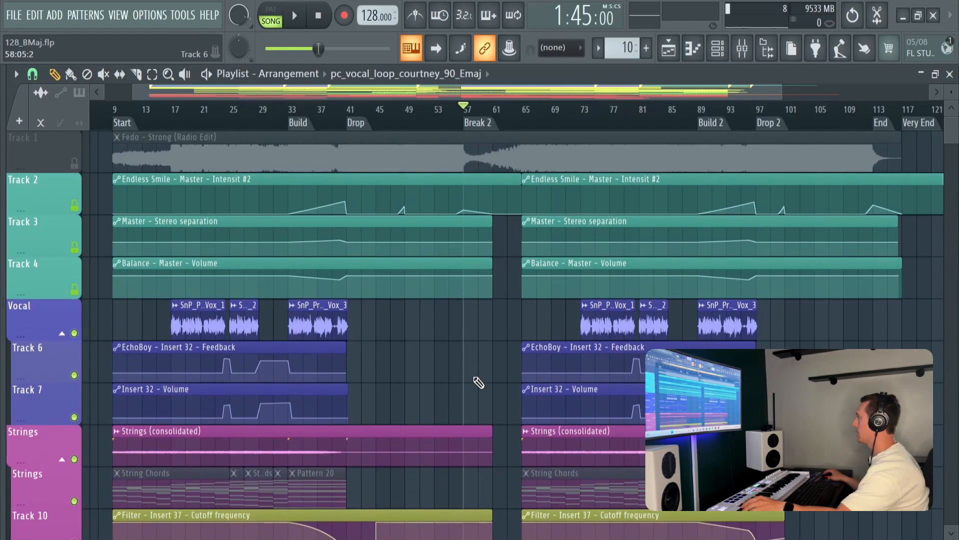
Step: Solo the Arp track and audition its audio loop in Break 2 from bar 65
scroll(477, 382, "down", 2)
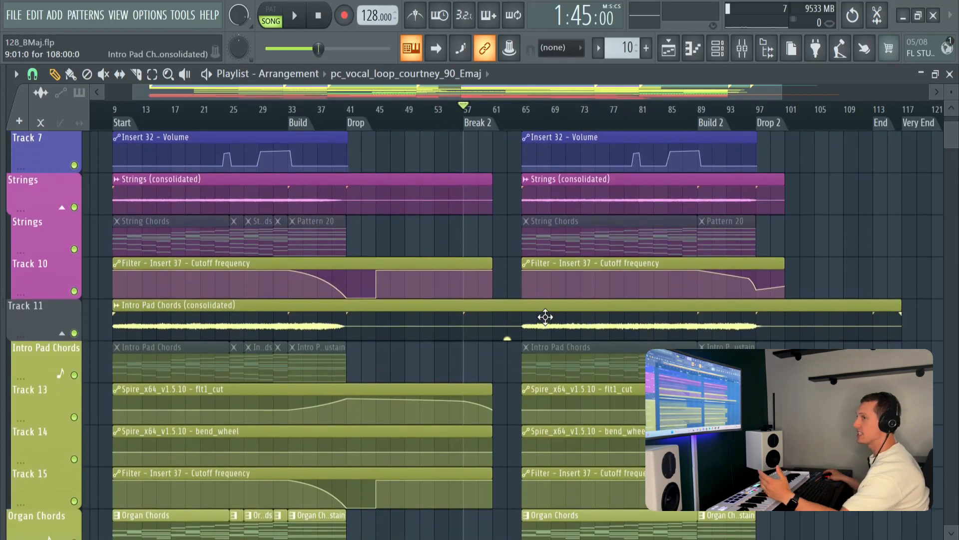
scroll(552, 257, "down", 2)
scroll(554, 265, "down", 3)
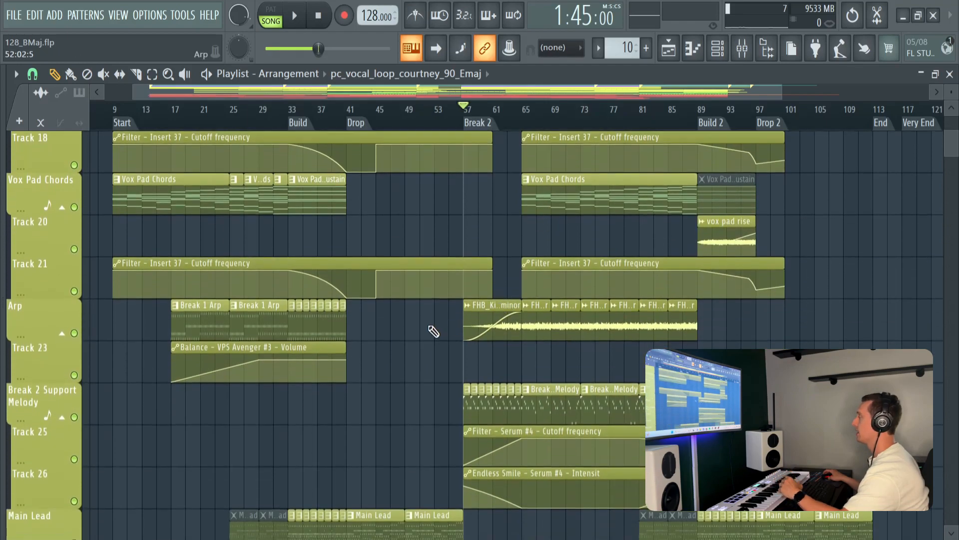
right_click(74, 334)
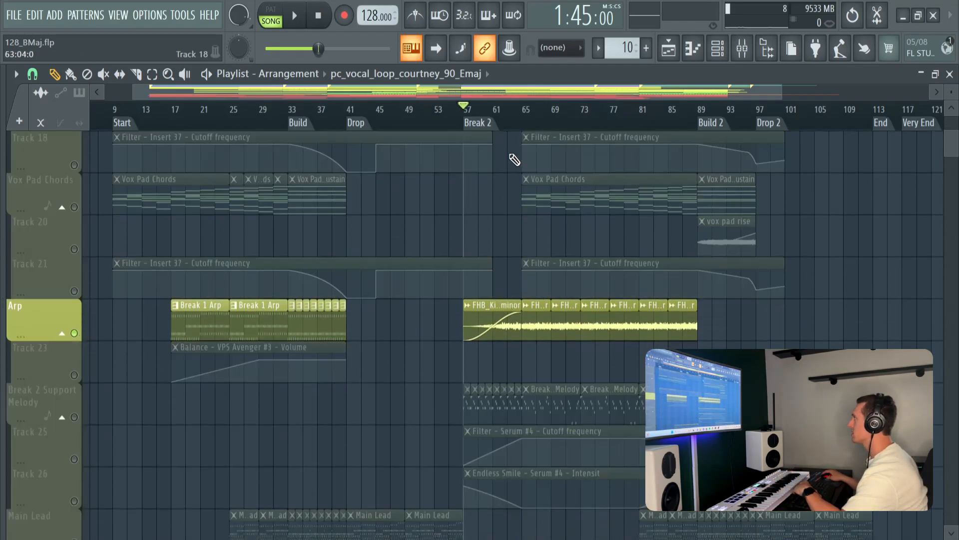
left_click(529, 113)
key("space")
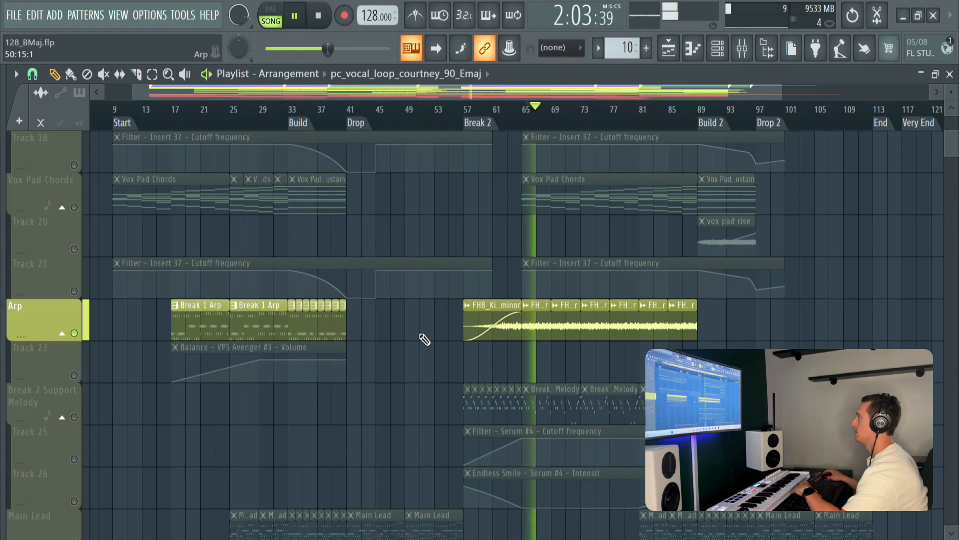
key("space")
Step: Inspect the Break 2 arp clip's channel settings and the ValhallaRoom reverb on its mixer track, closing them all again
double_click(537, 319)
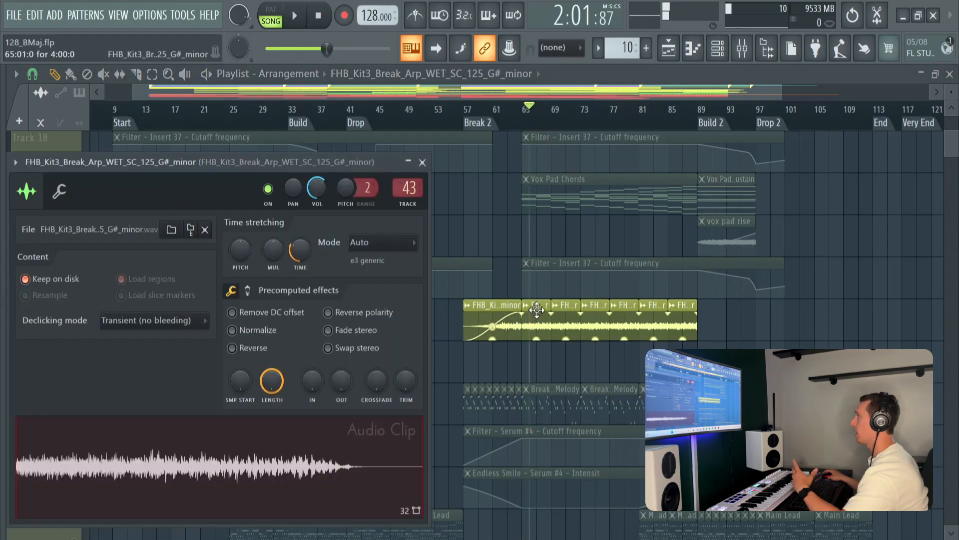
double_click(410, 185)
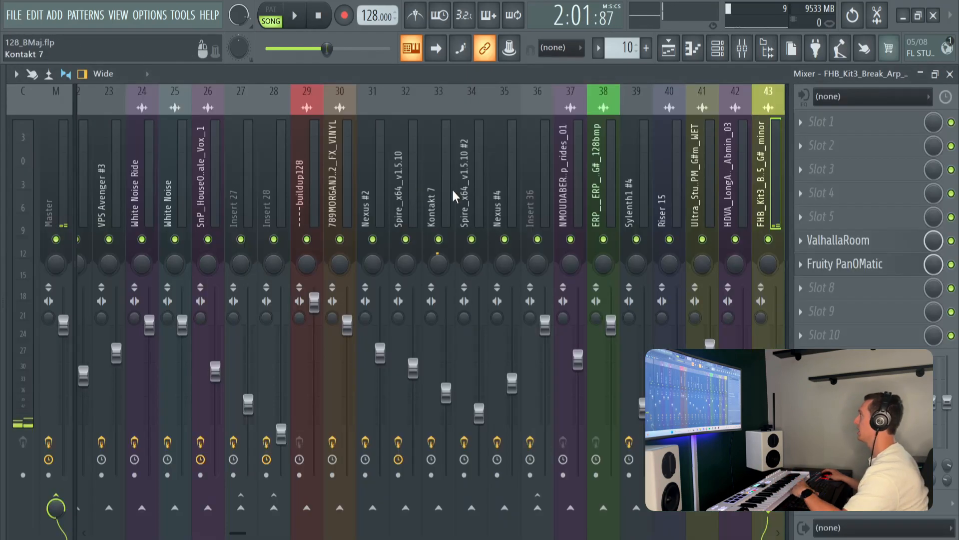
left_click(842, 241)
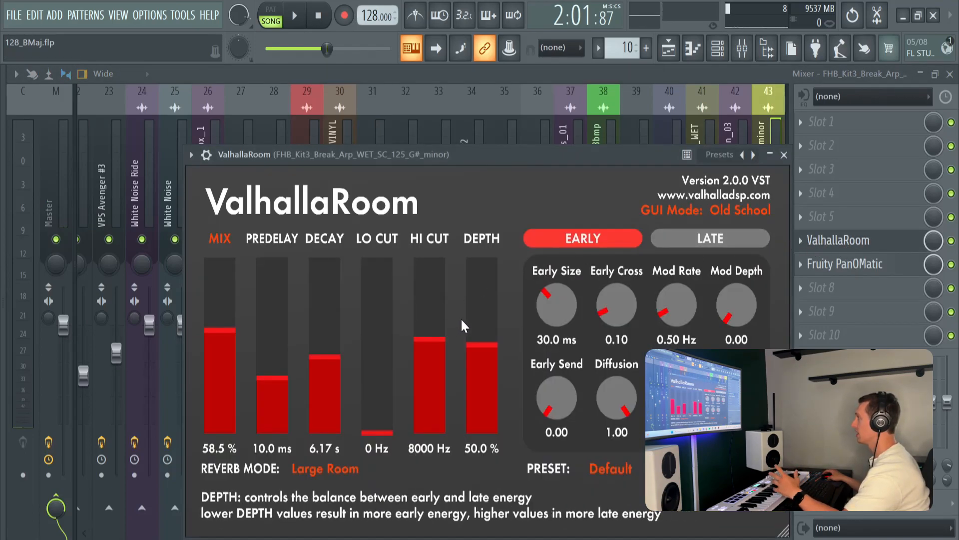
key("Escape")
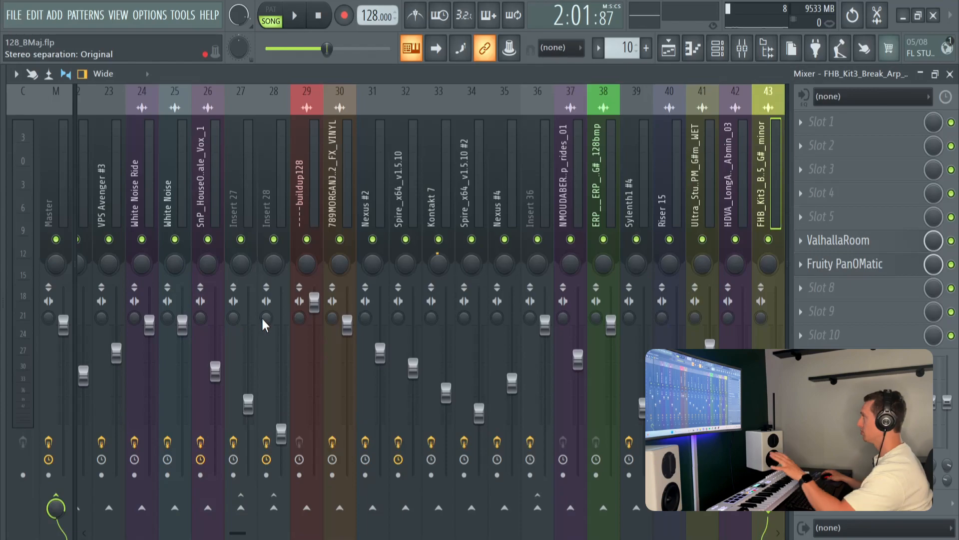
key("Escape")
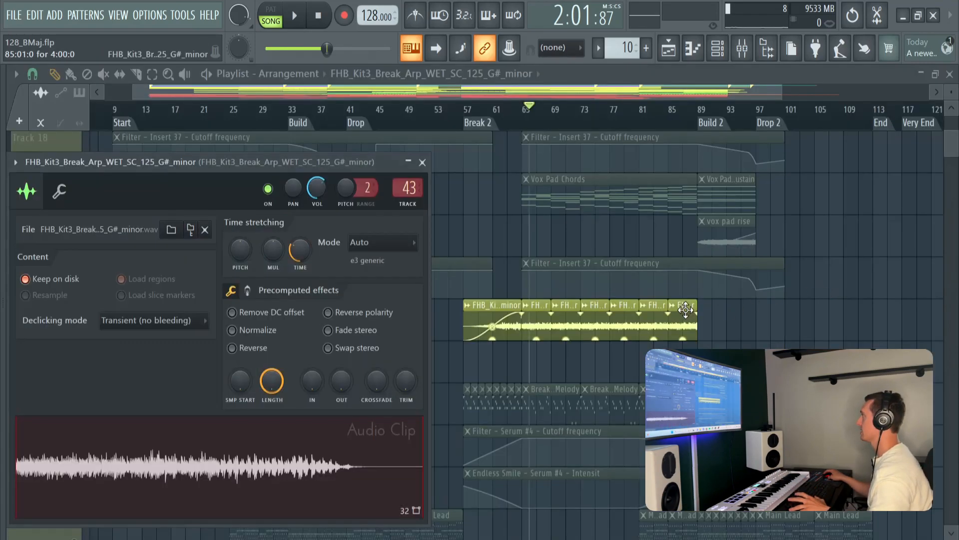
key("Escape")
Step: Solo Break 2 Support Melody with its automation on Tracks 25 and 26 and audition it
left_click(83, 425)
left_click(87, 459, "shift")
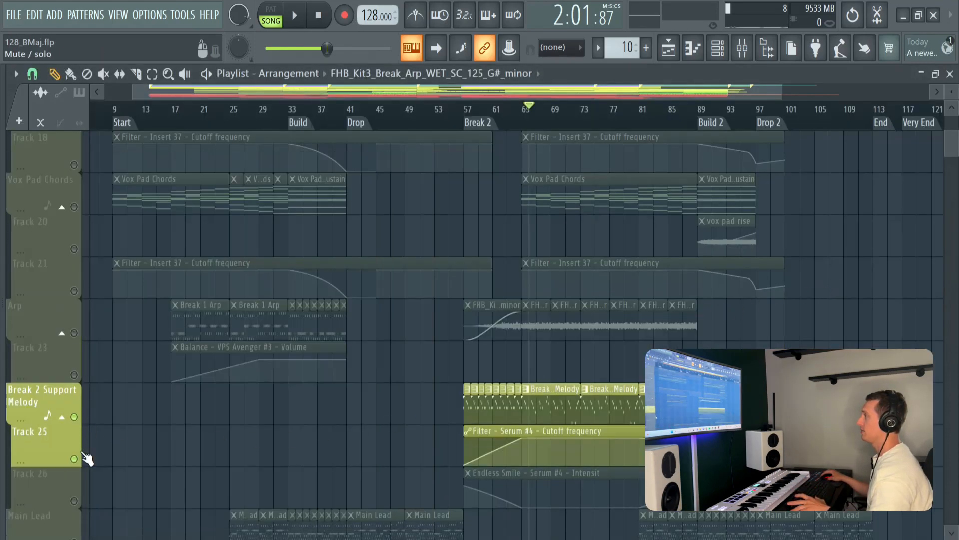
left_click(80, 505, "shift")
key("space")
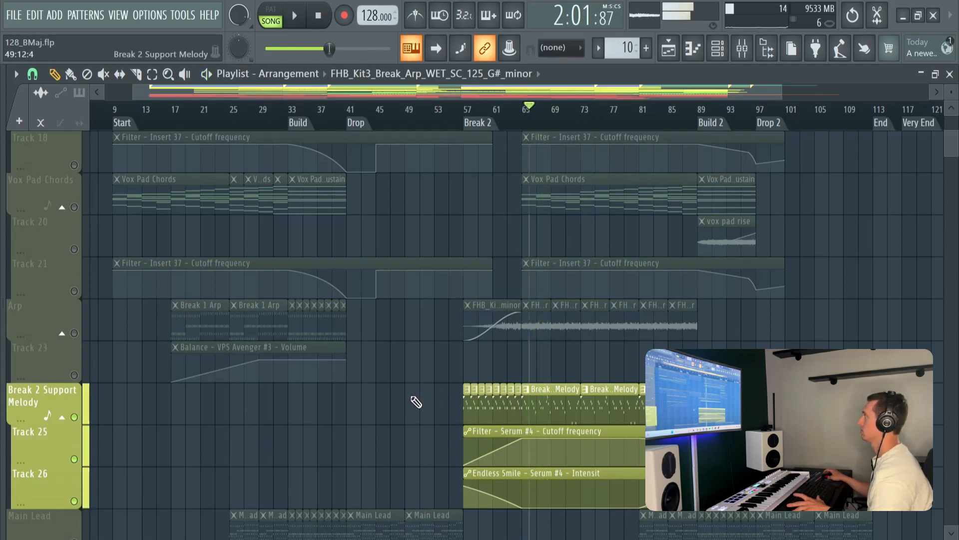
key("space")
Step: Inspect the support melody's Nexus #2 preset and the FabFilter Pro-Q 3 curve on its mixer track, closing both afterwards
key("F6")
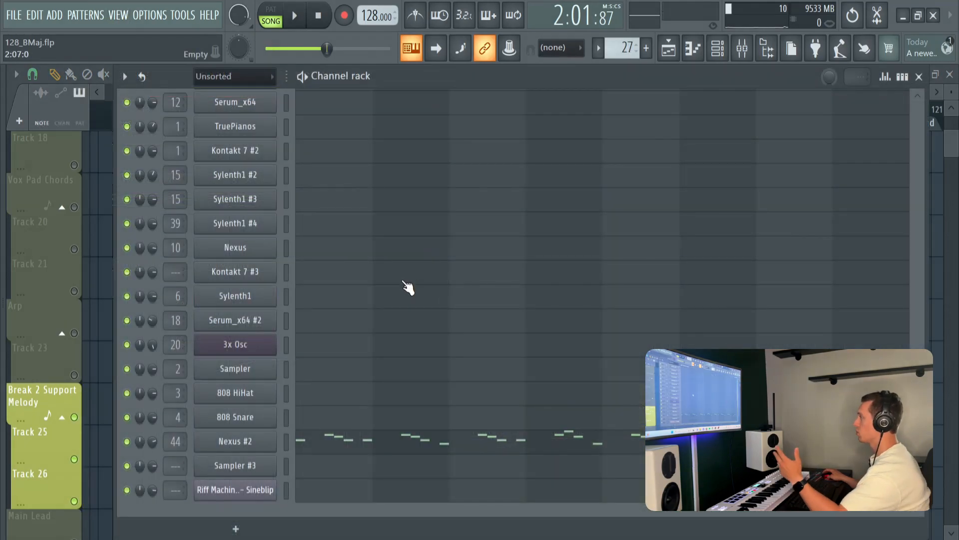
left_click(255, 441)
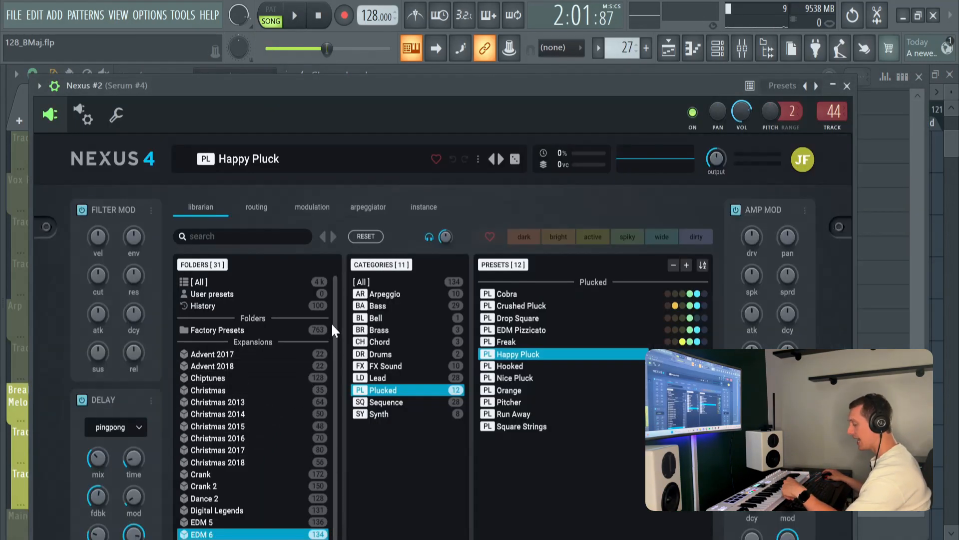
key("Escape")
key("F9")
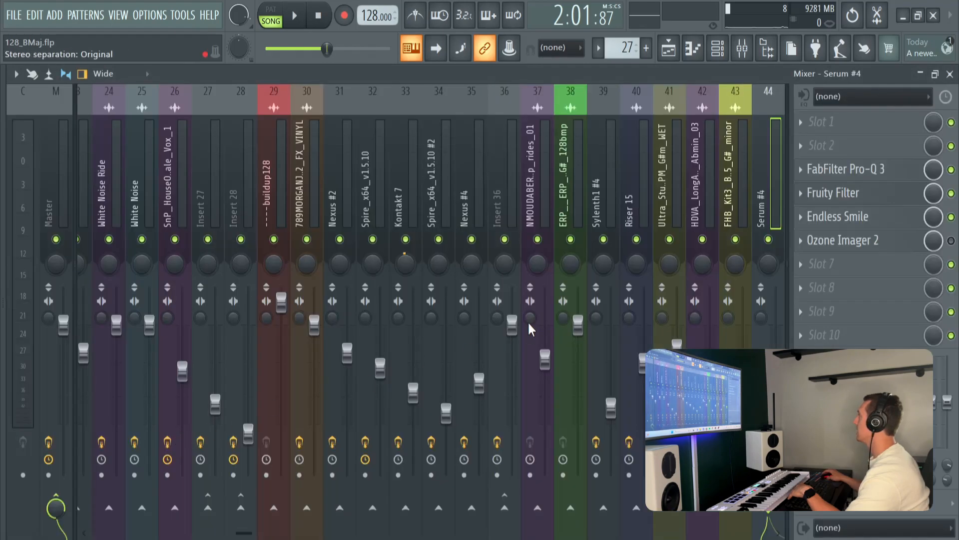
left_click(873, 176)
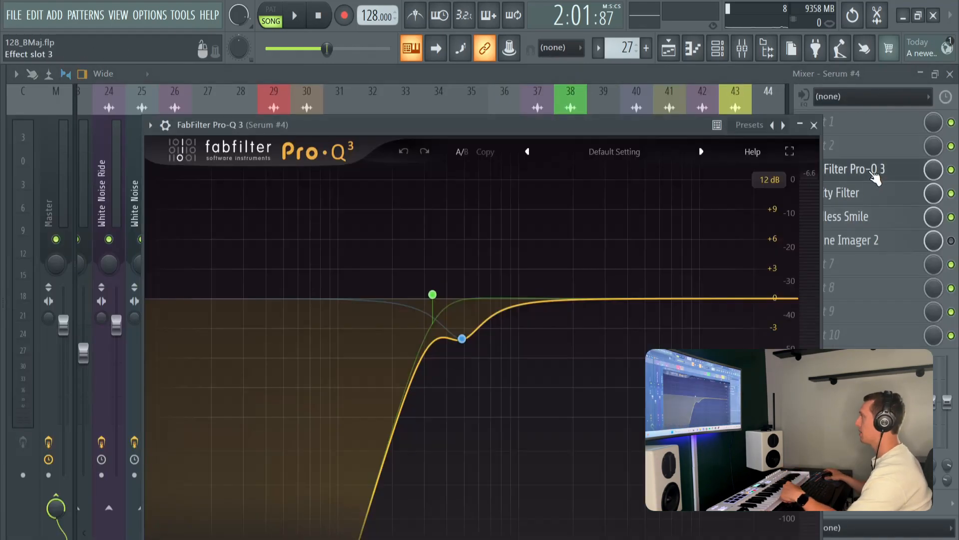
key("Escape")
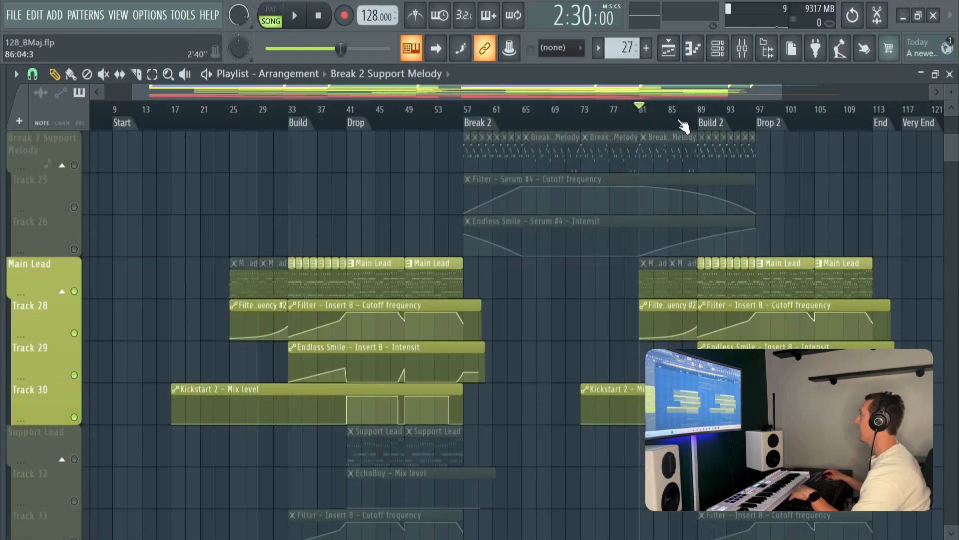
Step: Move the playback position to just before Build 2 and select the Insert 8 cutoff frequency automation on Track 28
left_click(697, 113)
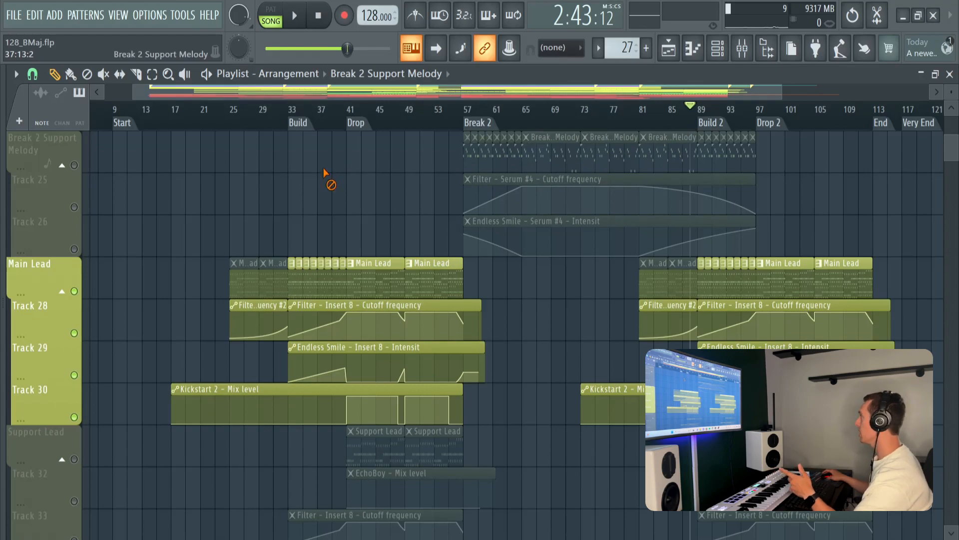
left_click(364, 304)
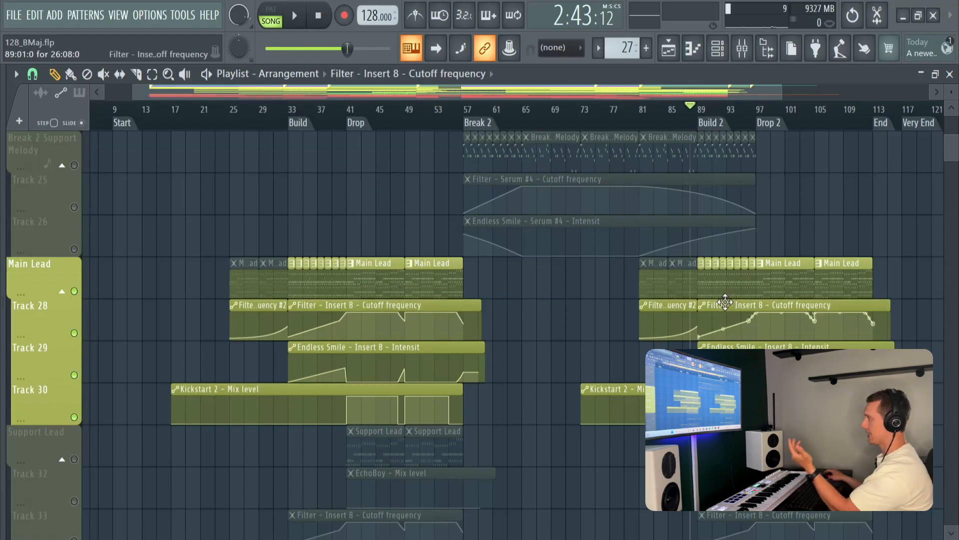
Step: Audition the long atmosphere clip on the soloed Foley, Crowd track from around bars 62, 66 and 75
scroll(710, 300, "down", 15)
left_click(505, 112)
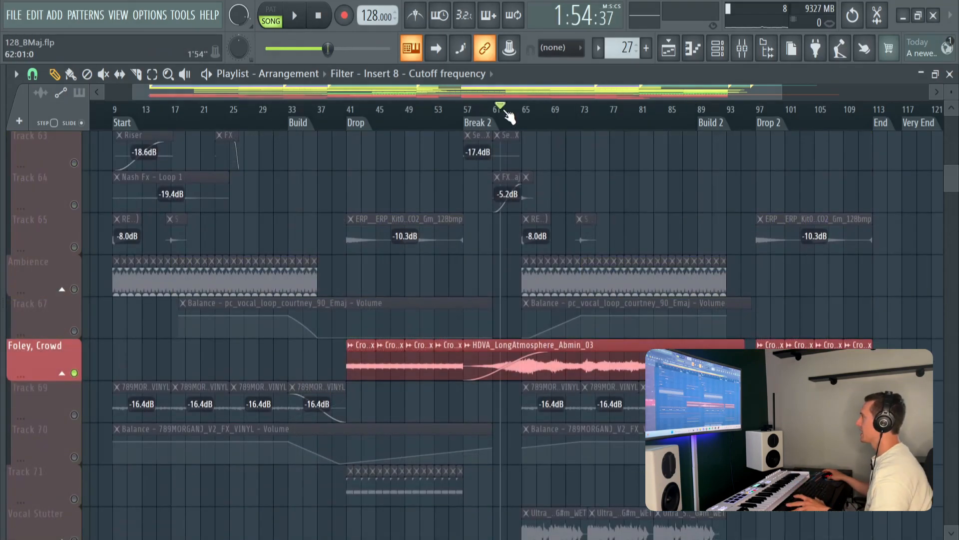
key("space")
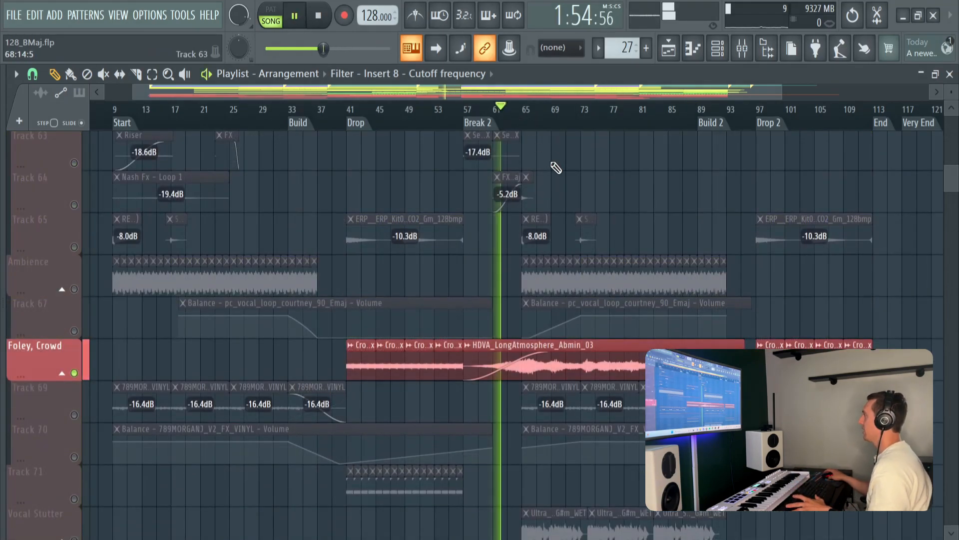
left_click(530, 121)
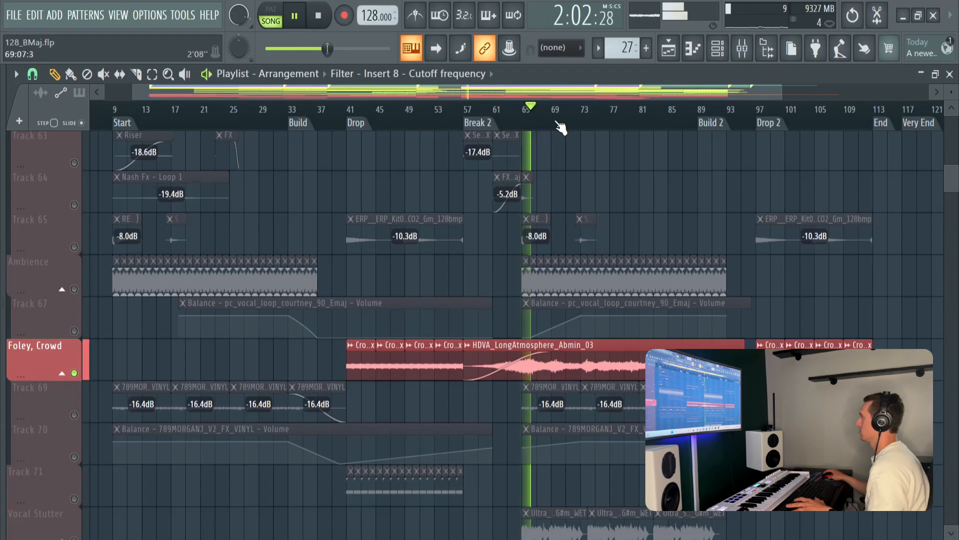
left_click(595, 122)
Step: Stop playback, solo the Vocal Stutter track and point out its Ultra_Stutter_House_Vocals clips in the second break
scroll(464, 264, "down", 2)
key("space")
left_click(77, 334)
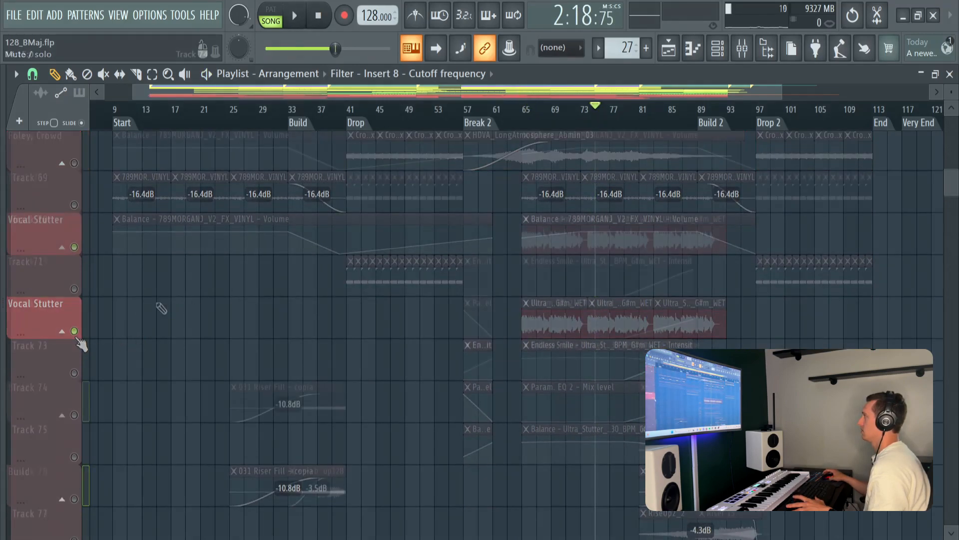
scroll(82, 343, "down", 2)
left_click(554, 230)
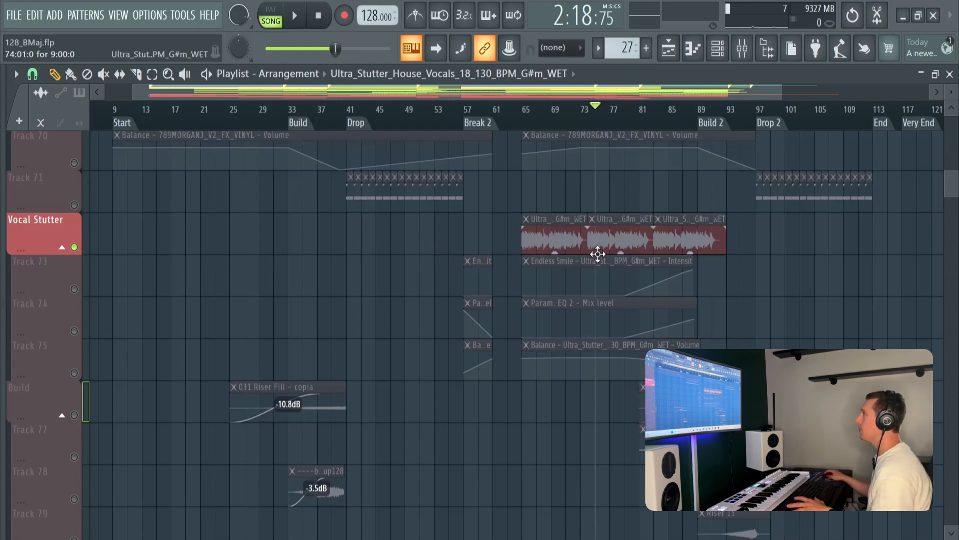
left_click(104, 74)
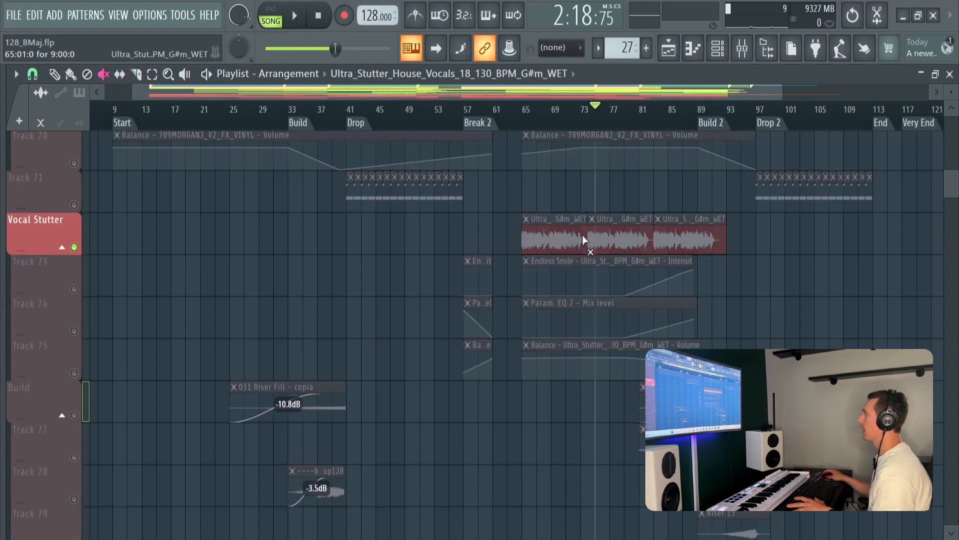
key("p")
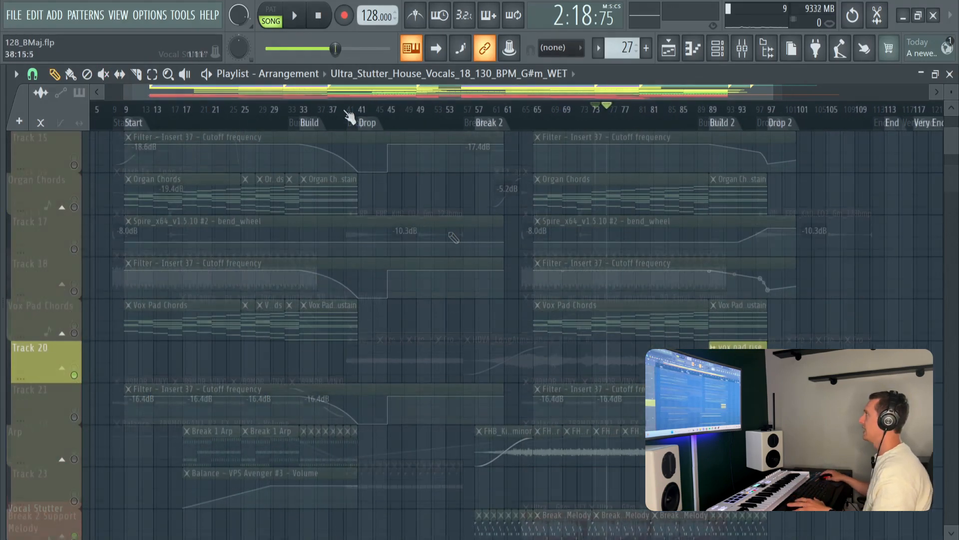
Step: Audition the vox pad rise on the soloed Track 20 through Build 2 and stop playback, returning to the song start
left_click(712, 110)
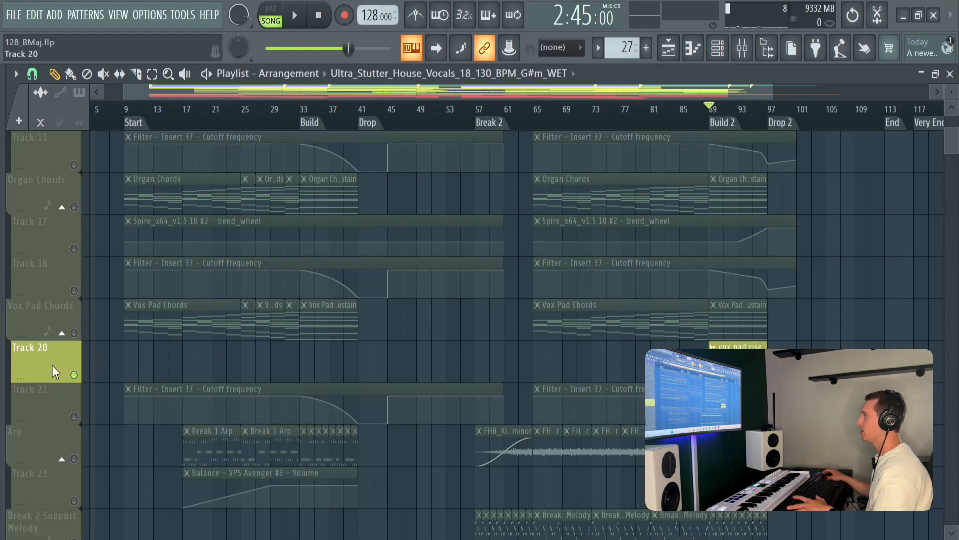
key("space")
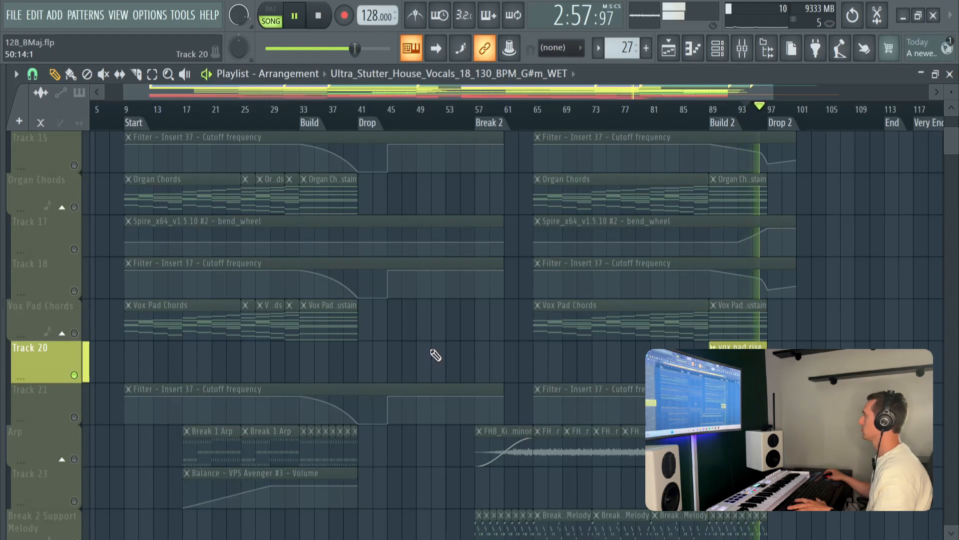
key("space")
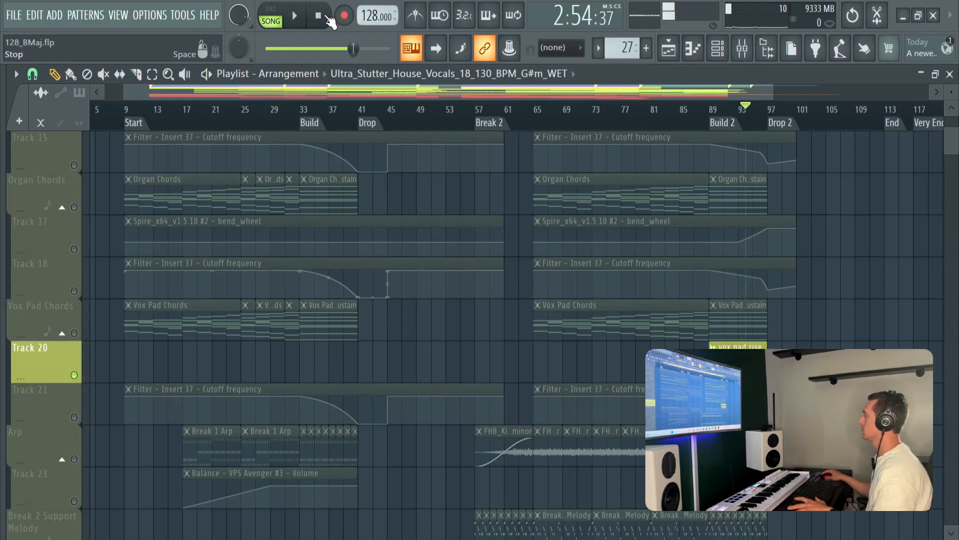
left_click(322, 17)
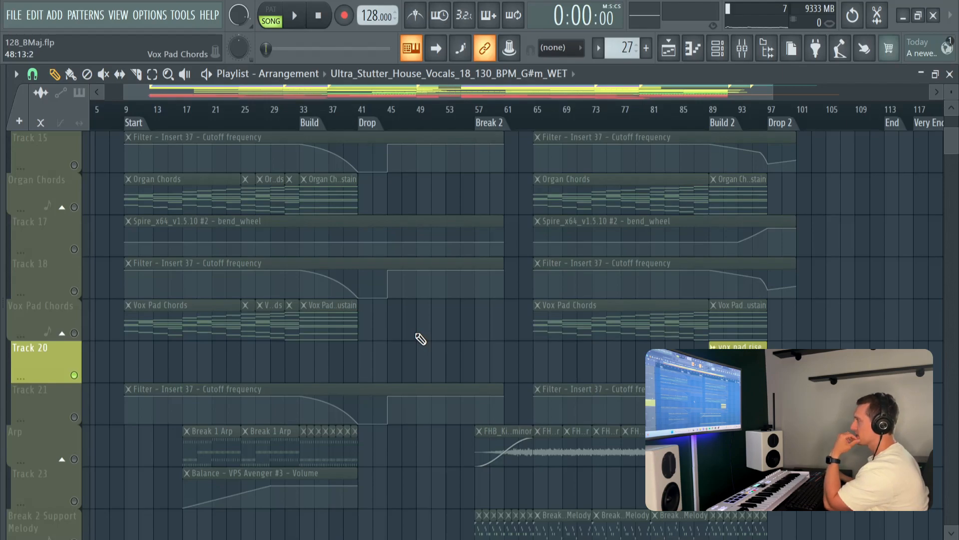
Step: Move the playback position to the Drop, then highlight the timeline from just before Break 2 to the End marker and clear the selection
left_click_drag(126, 111, 316, 127)
left_click(329, 115)
left_click(360, 114)
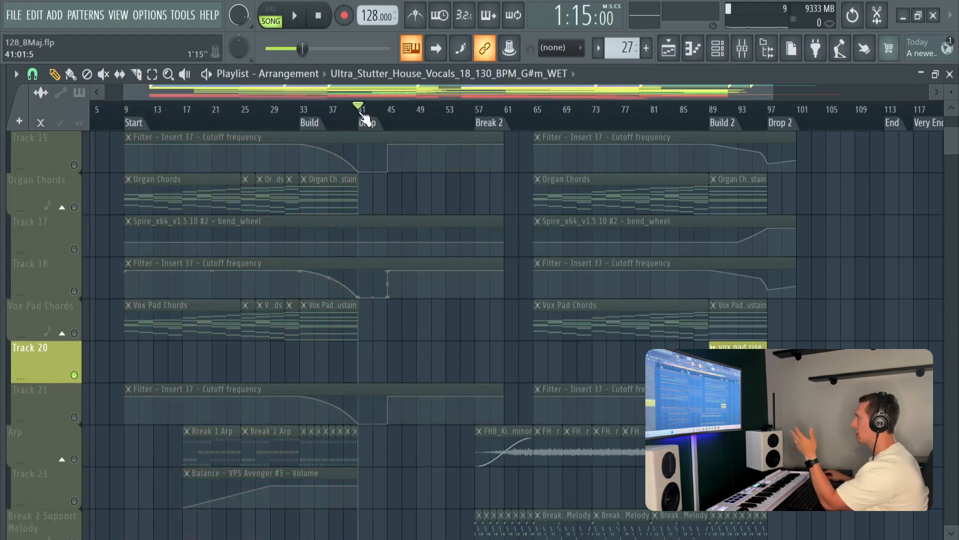
left_click_drag(468, 115, 892, 138)
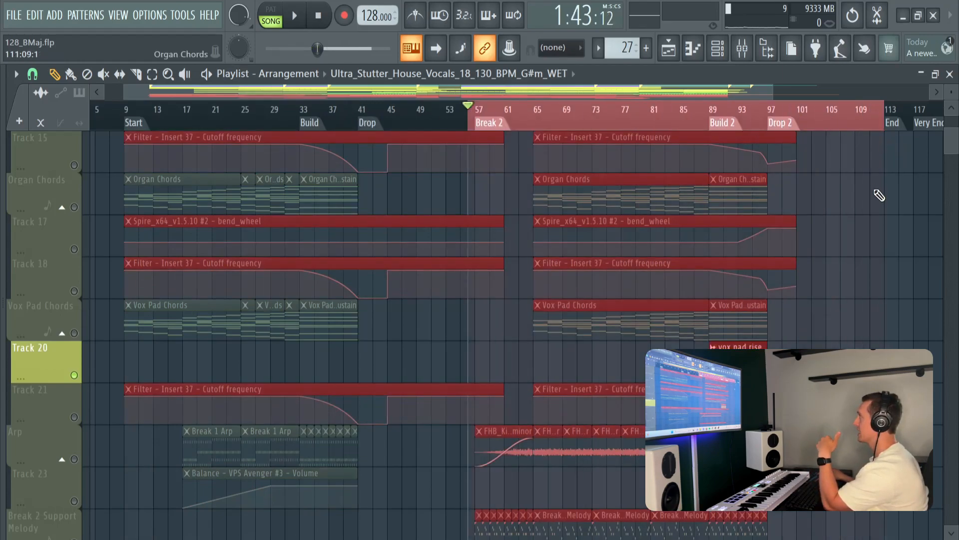
left_click(811, 128)
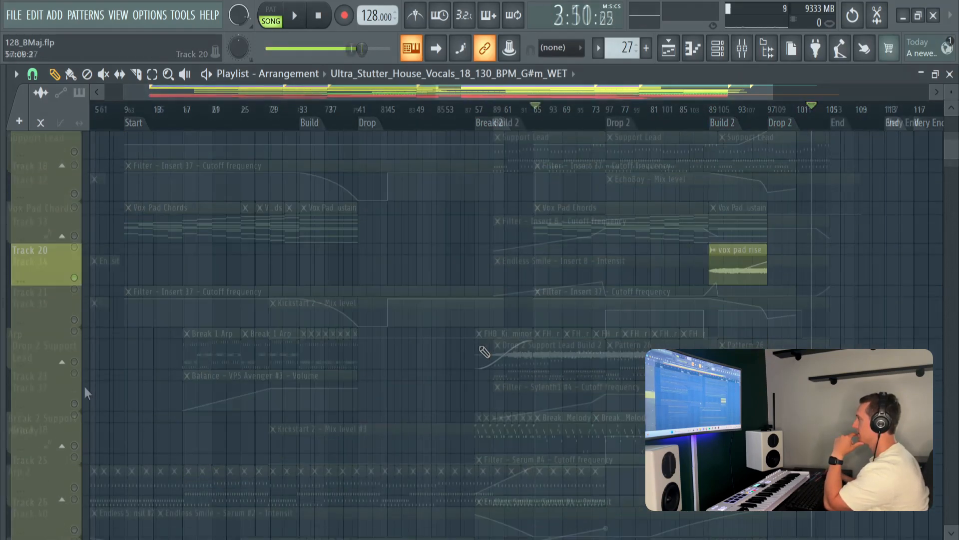
Step: Solo Drop 2 Support Lead with its automation on Tracks 37 and 38 and audition it from the start of Drop 2
left_click(75, 415)
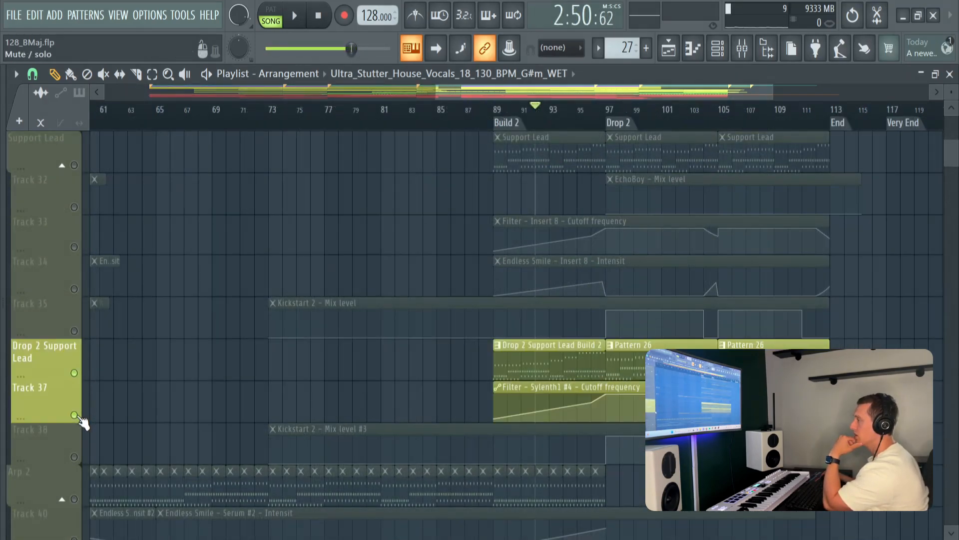
left_click(74, 457)
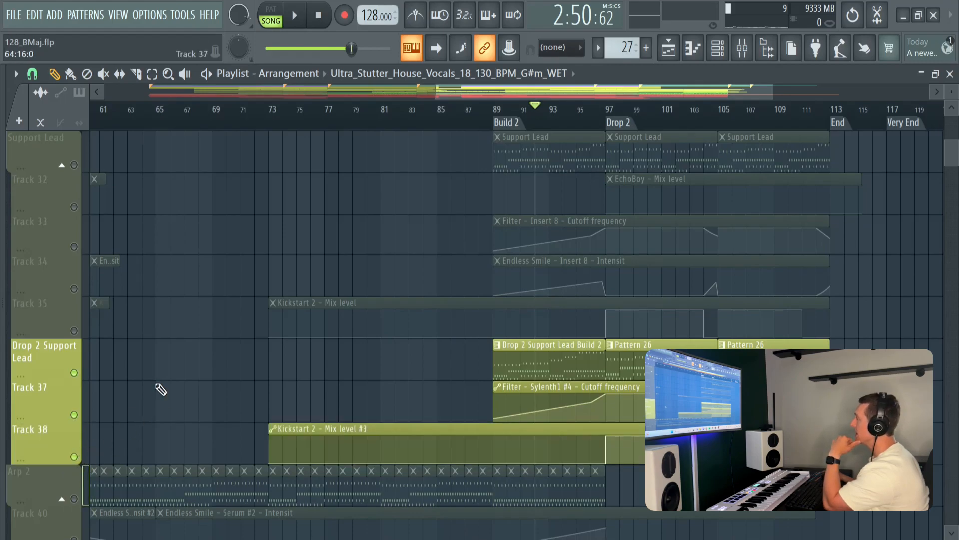
left_click(608, 111)
key("space")
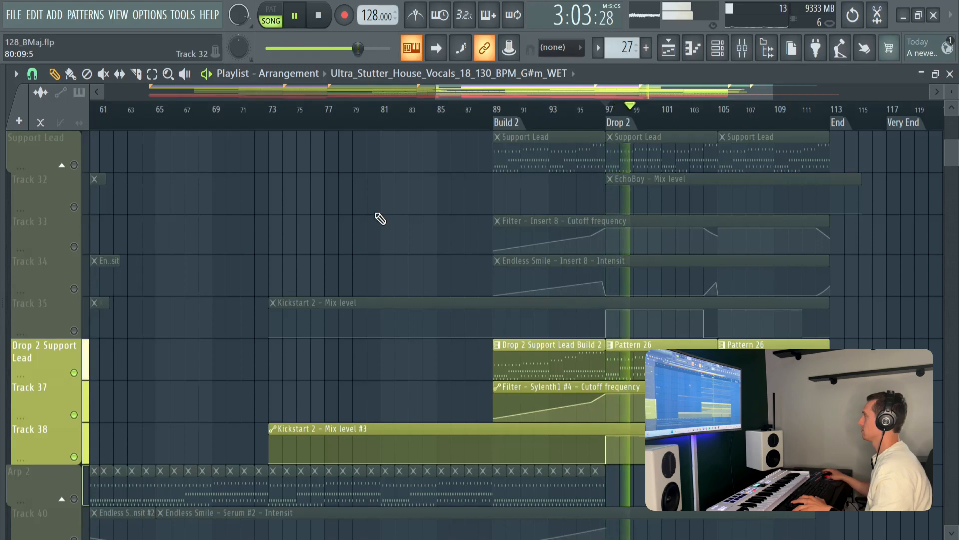
key("space")
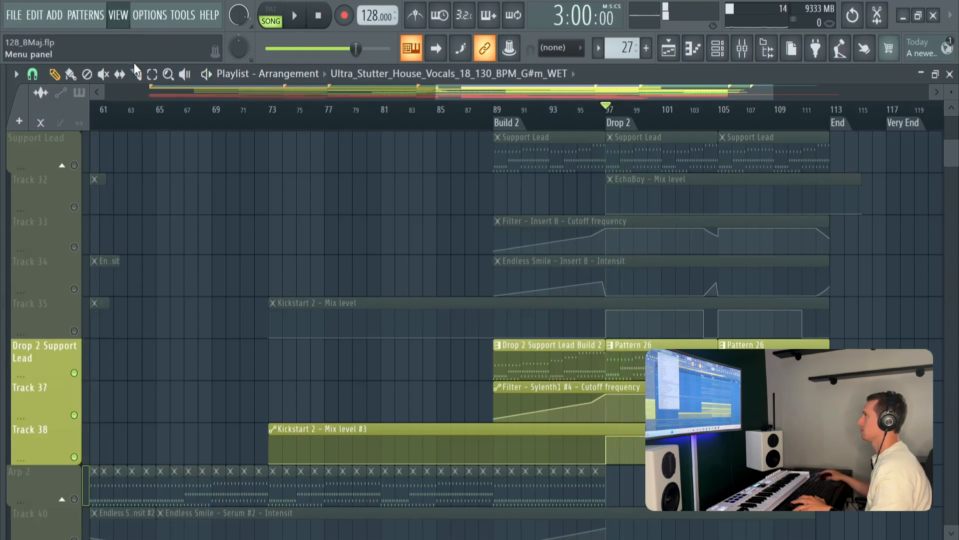
Step: Inspect the lead's Sylenth1 #4 preset and the FabFilter Pro-Q 3 and Kickstart 2 effects on its mixer track
key("F6")
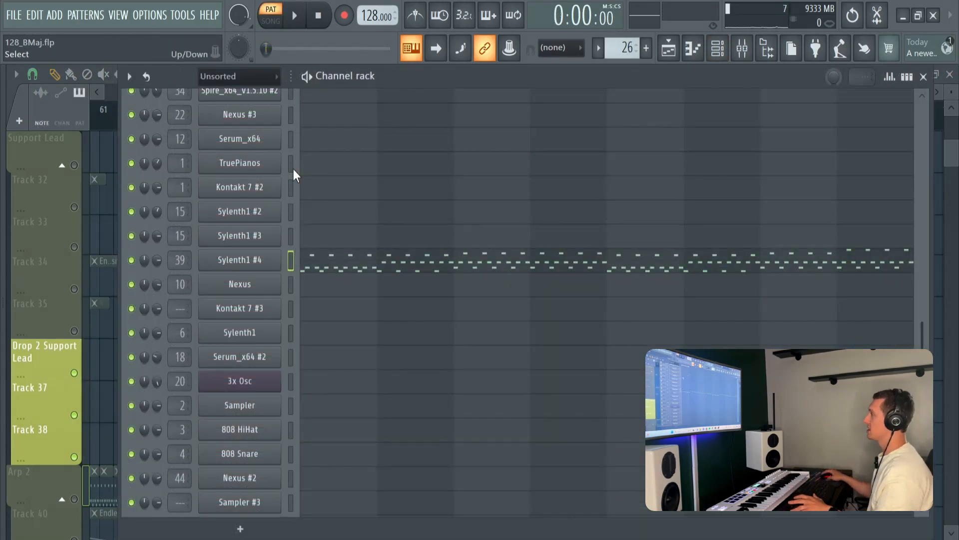
left_click(226, 261)
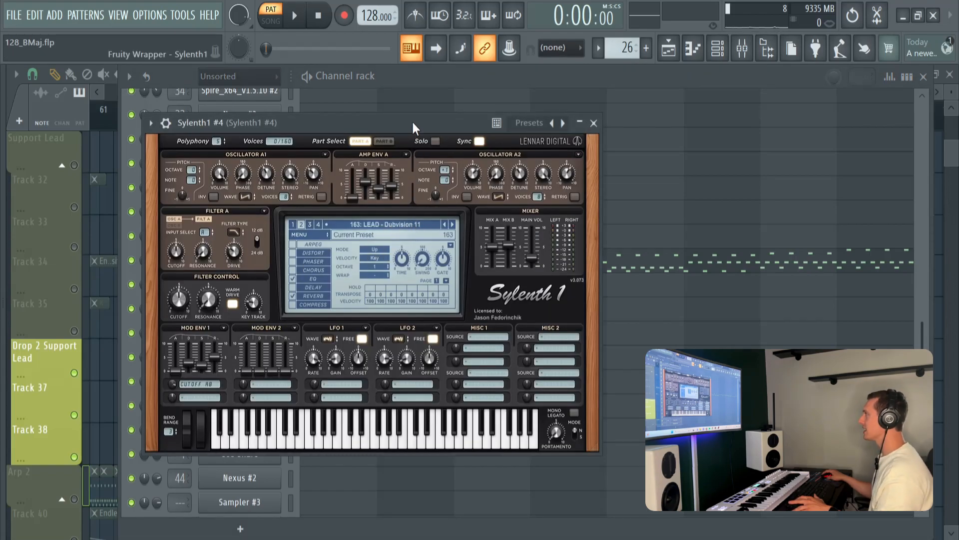
key("F9")
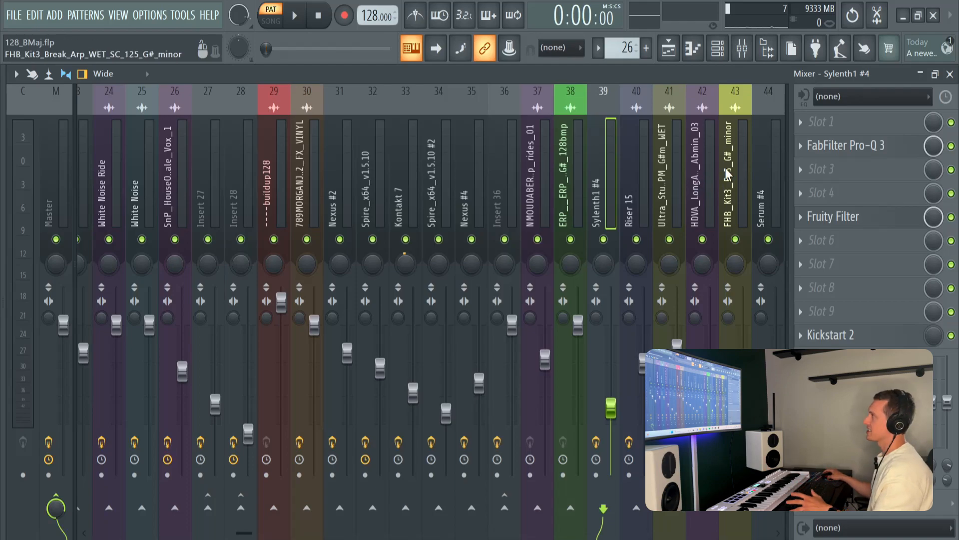
left_click(861, 146)
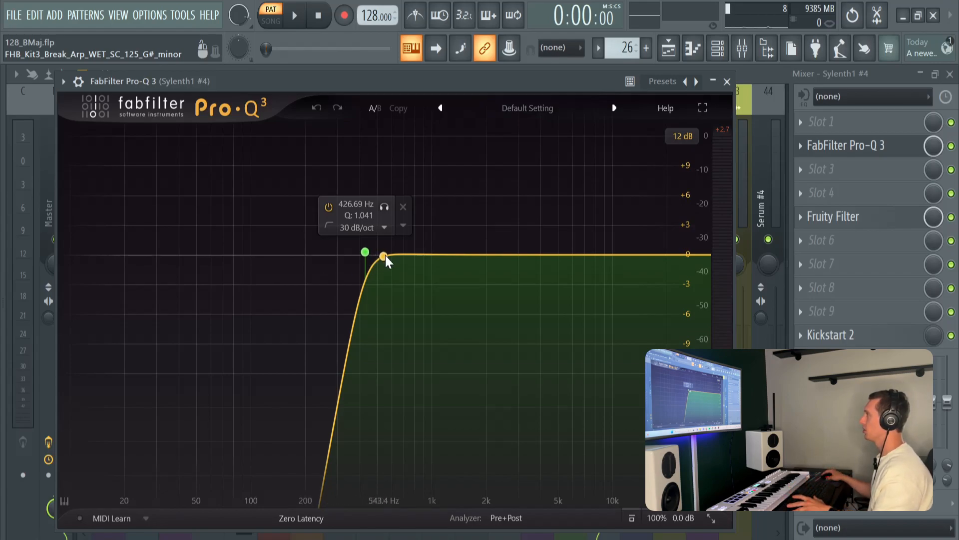
left_click_drag(363, 256, 368, 255)
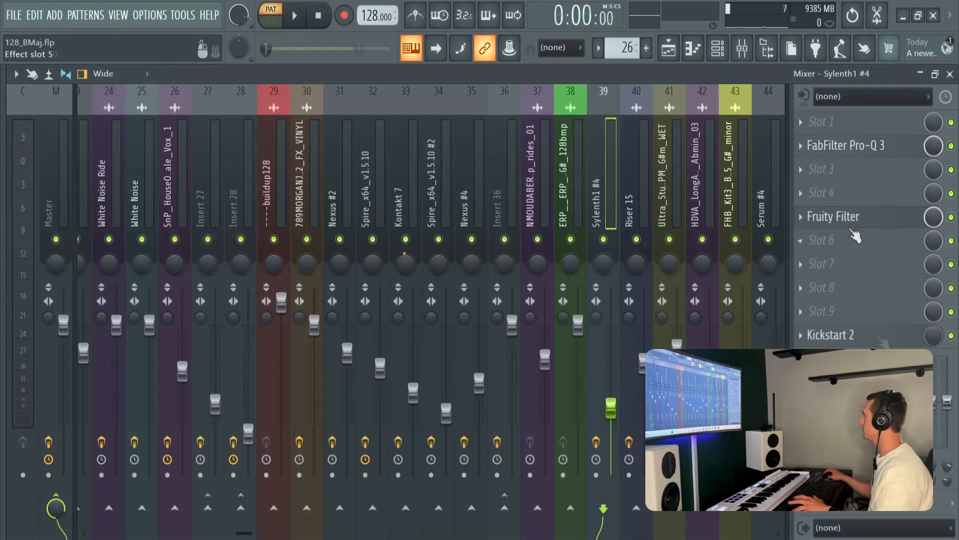
left_click(830, 335)
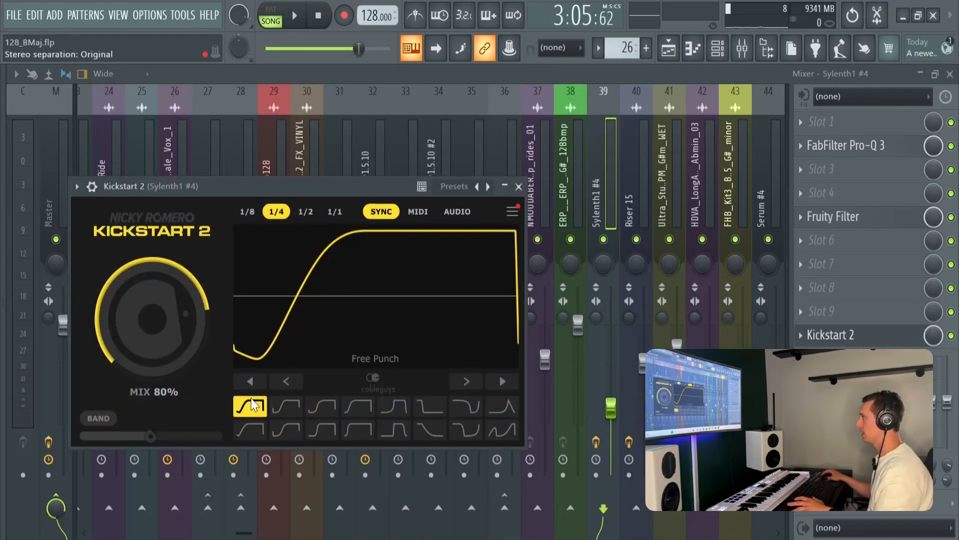
key("Escape")
Step: Return to the playlist and audition the clip on the soloed Drum Fills track just before Drop 2
key("F5")
left_click(696, 121)
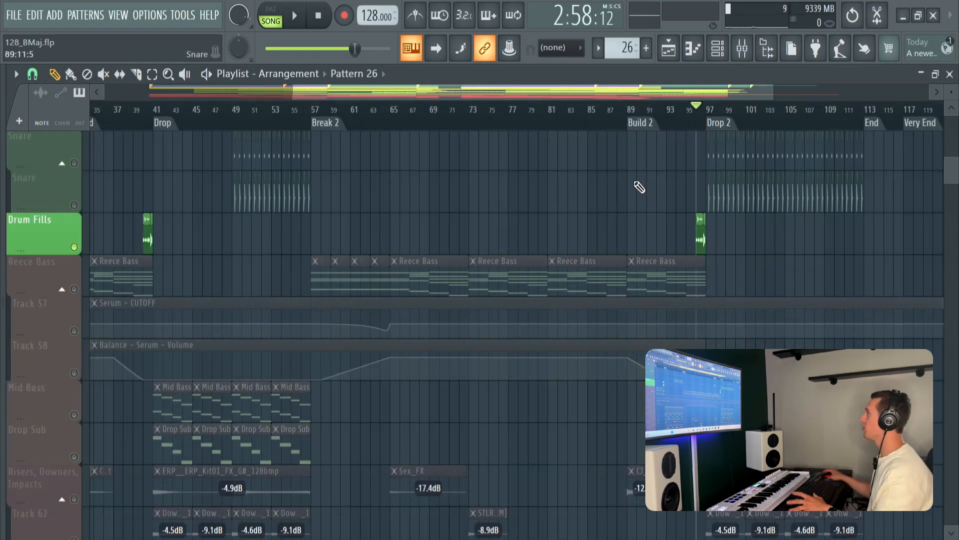
key("space")
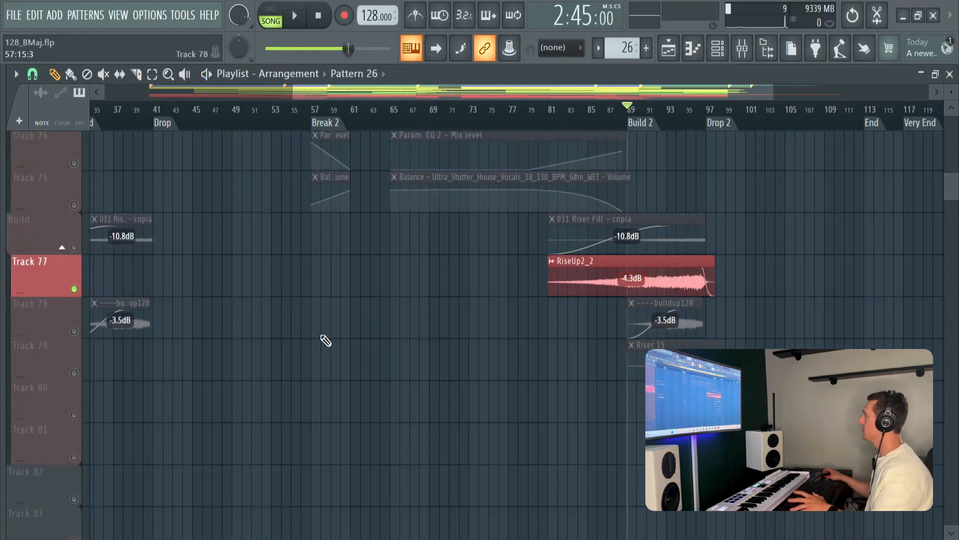
Step: Audition the RiseUp2_2 riser on Track 77 from Build 2, then solo Track 79 and audition Riser 15 just before Drop 2
key("space")
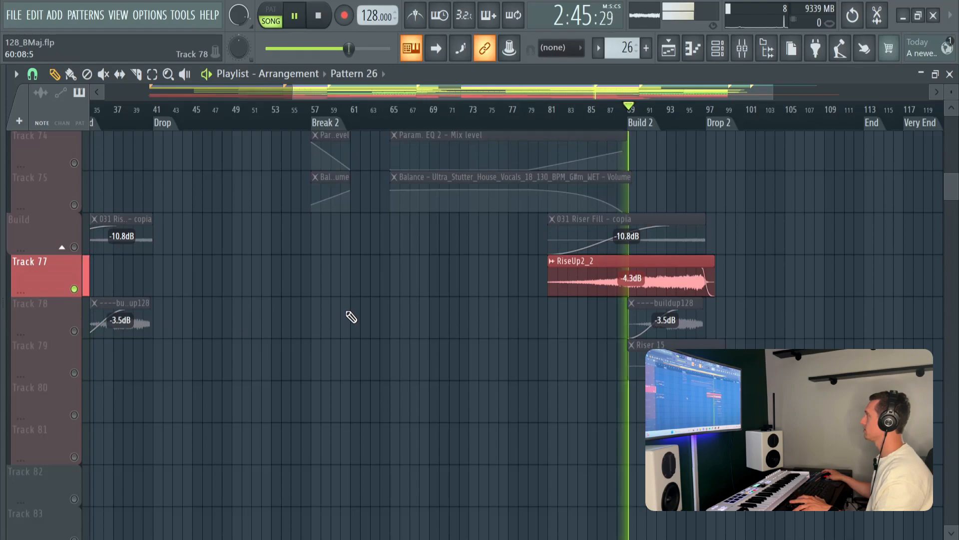
key("space")
left_click(81, 373)
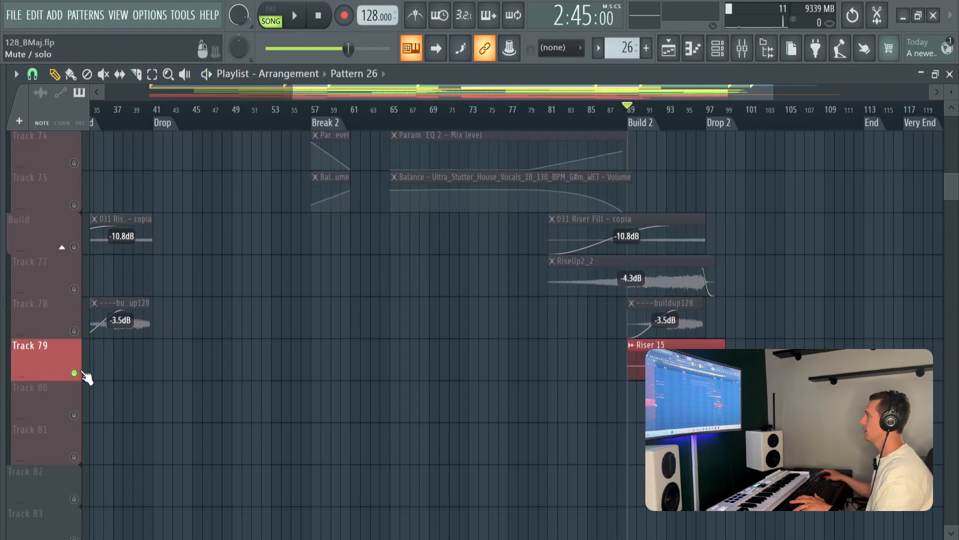
left_click(690, 115)
key("space")
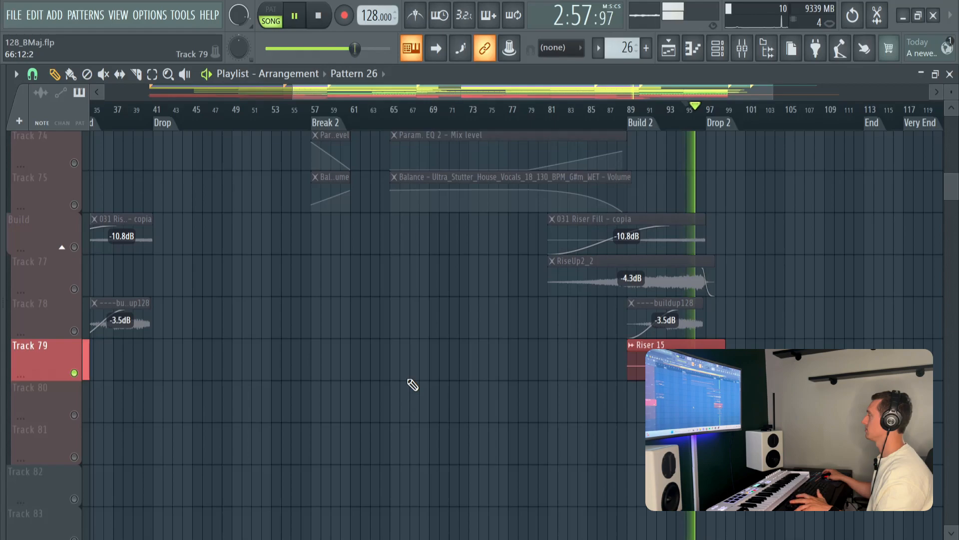
key("space")
Step: Review the unsoloed arrangement from the master automation down to the chord layers, placing the playback position at the first Drop
scroll(409, 380, "down", 4)
scroll(408, 381, "up", 4)
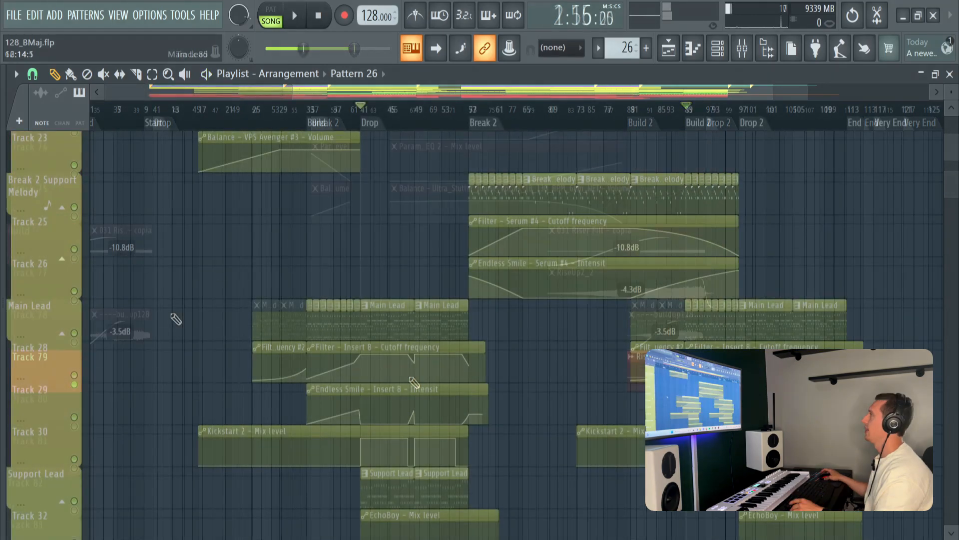
scroll(171, 314, "up", 5)
scroll(174, 318, "up", 5)
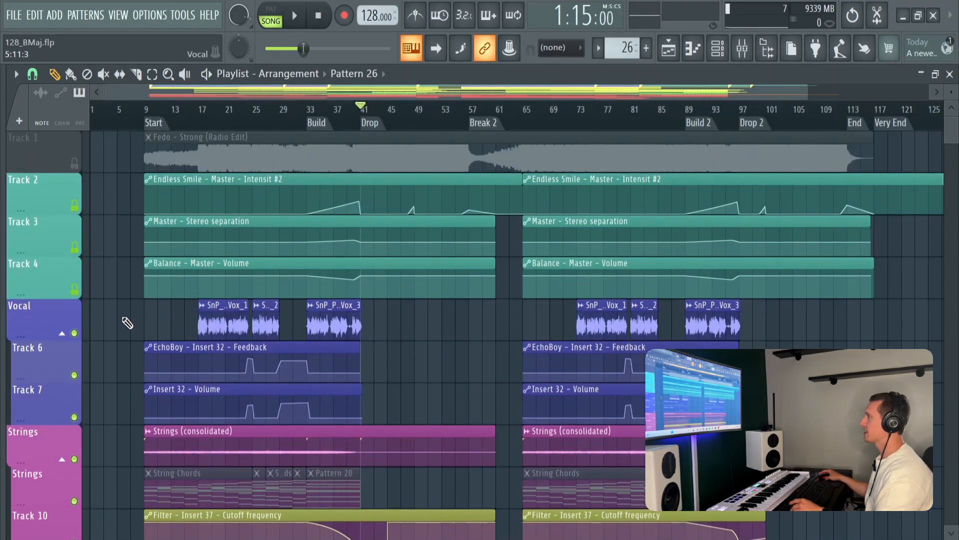
scroll(122, 323, "down", 3)
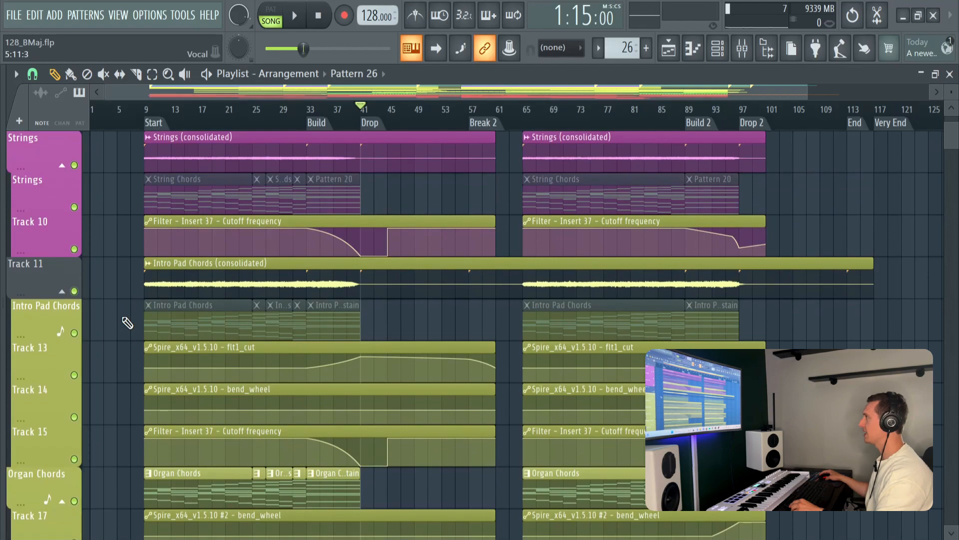
scroll(118, 323, "down", 2)
left_click(192, 115)
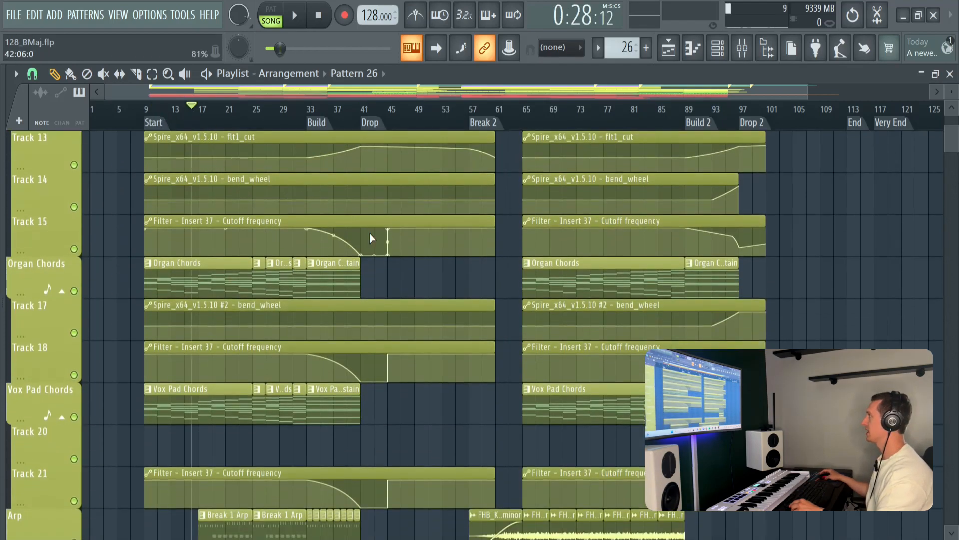
left_click(368, 122)
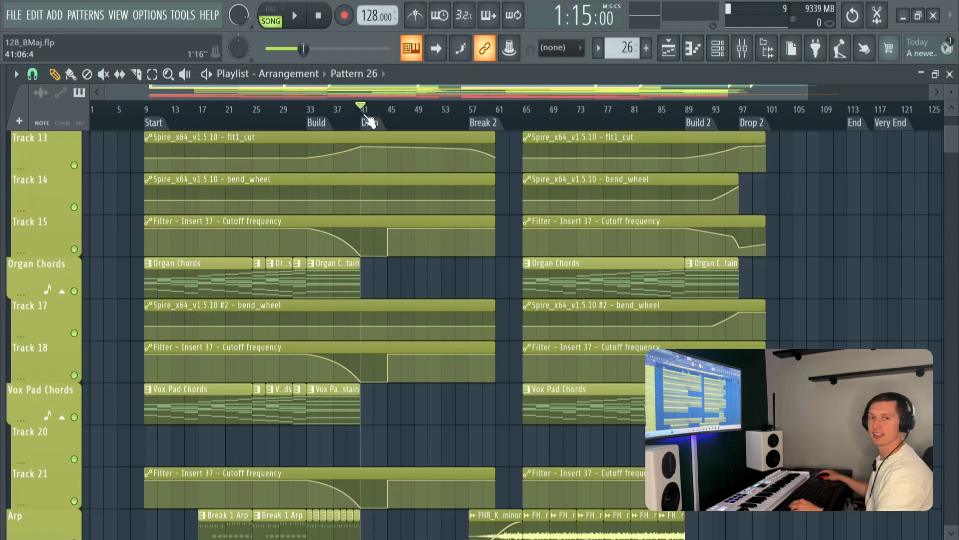